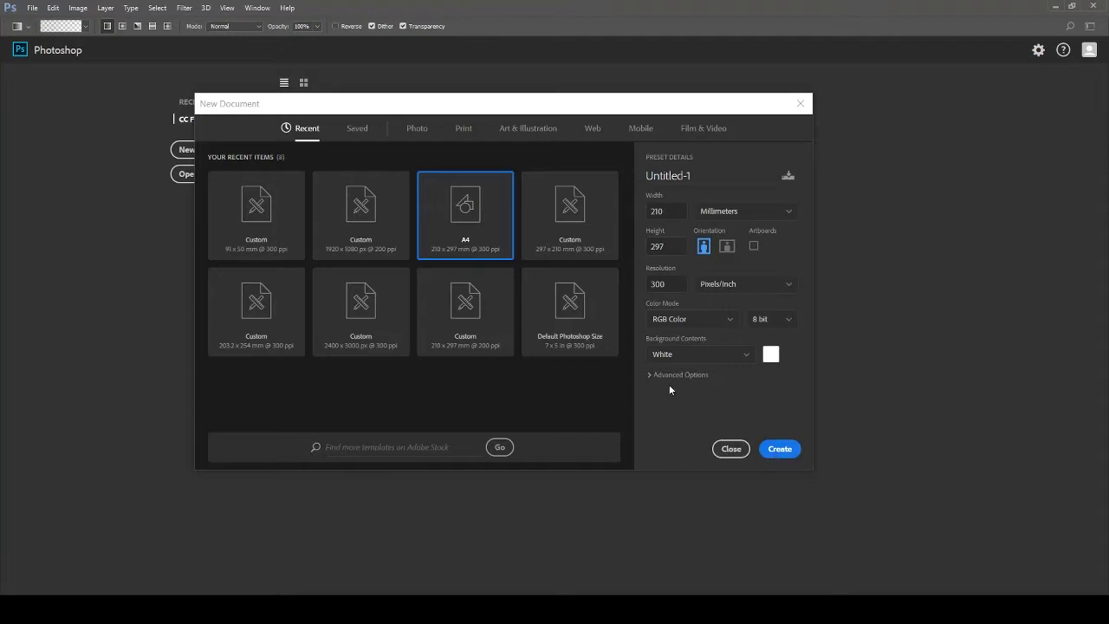
# Create a blank A4 document and draw a triangle outline across its upper half
pyautogui.press('p')
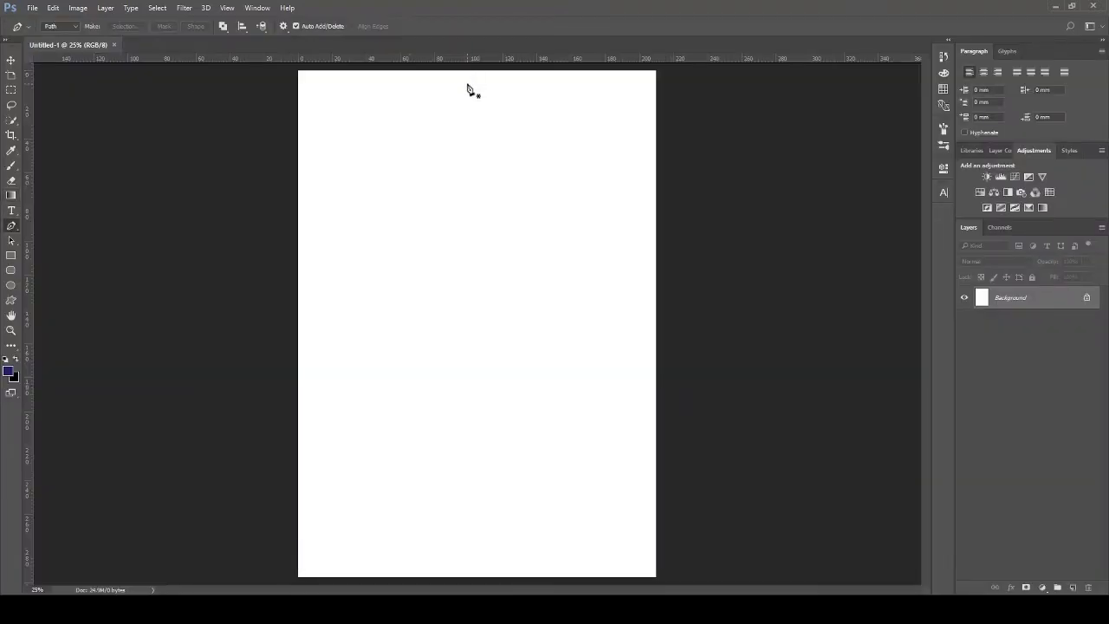
pyautogui.click(467, 83)
pyautogui.click(655, 291)
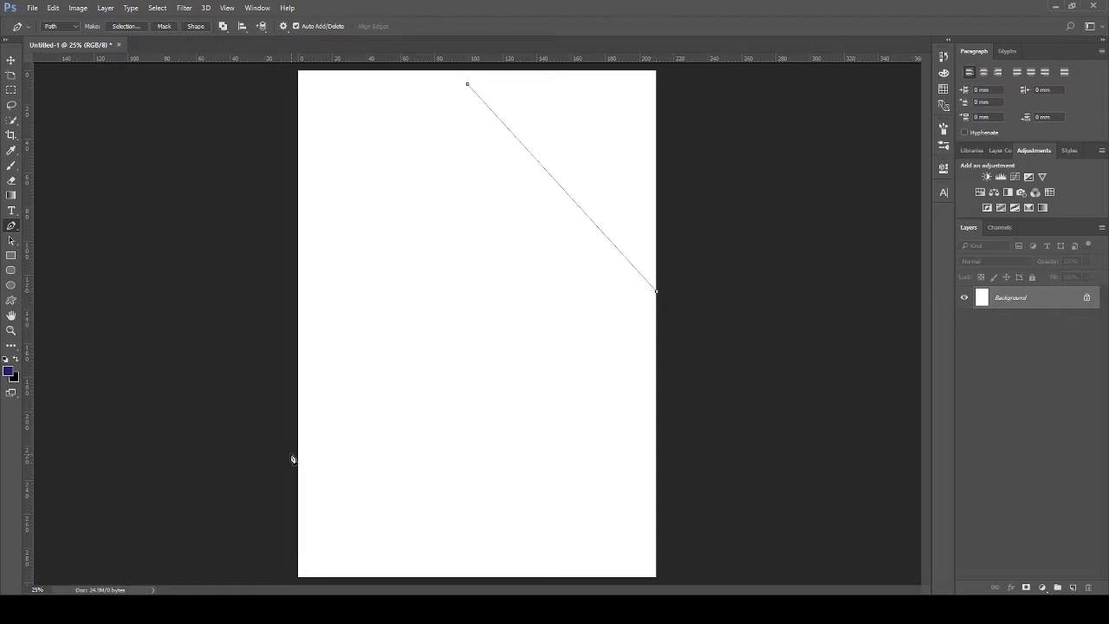
pyautogui.click(333, 414)
pyautogui.click(467, 85)
# Fill the triangle with a hot-pink Solid Color fill layer
pyautogui.click(12, 61)
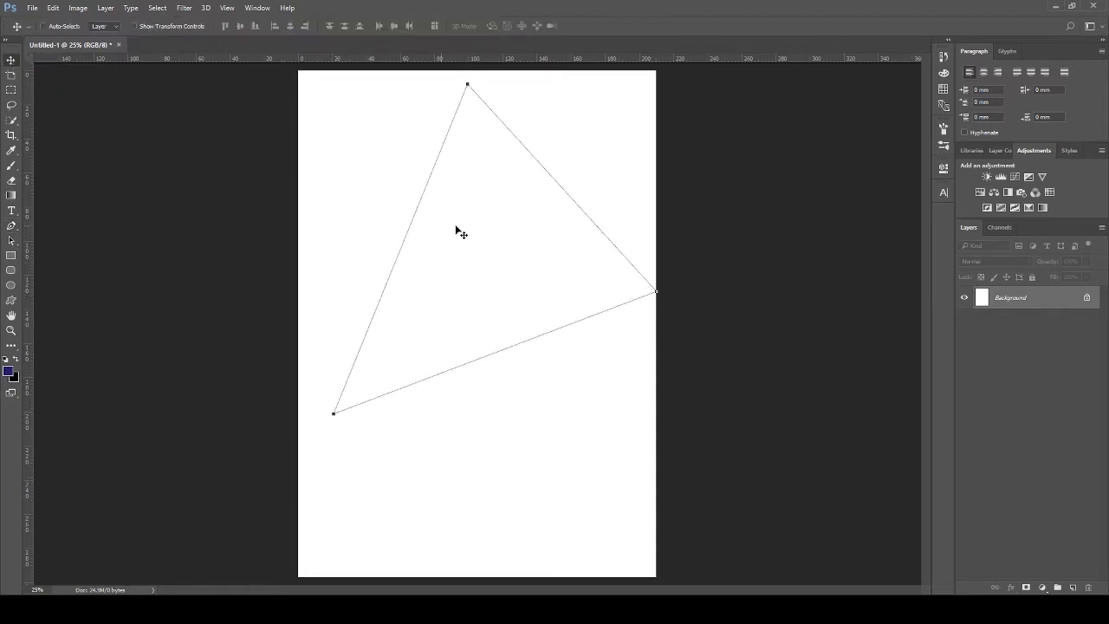
pyautogui.hotkey('ctrl', 'Return')
pyautogui.click(1043, 587)
pyautogui.click(996, 317)
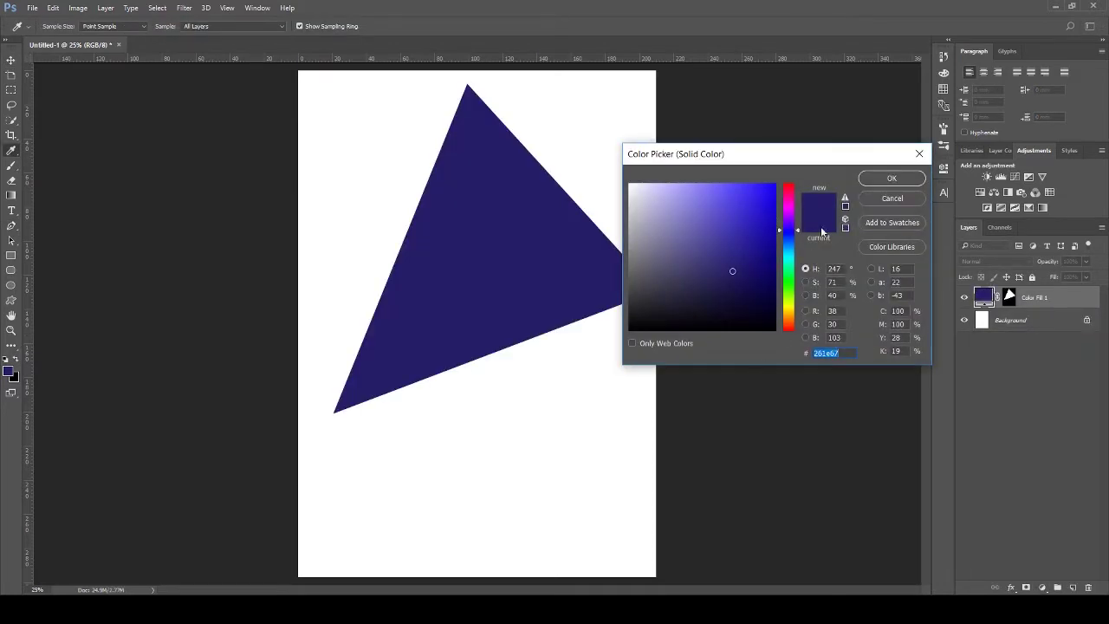
pyautogui.moveTo(788, 230); pyautogui.dragTo(798, 194)
pyautogui.click(707, 198)
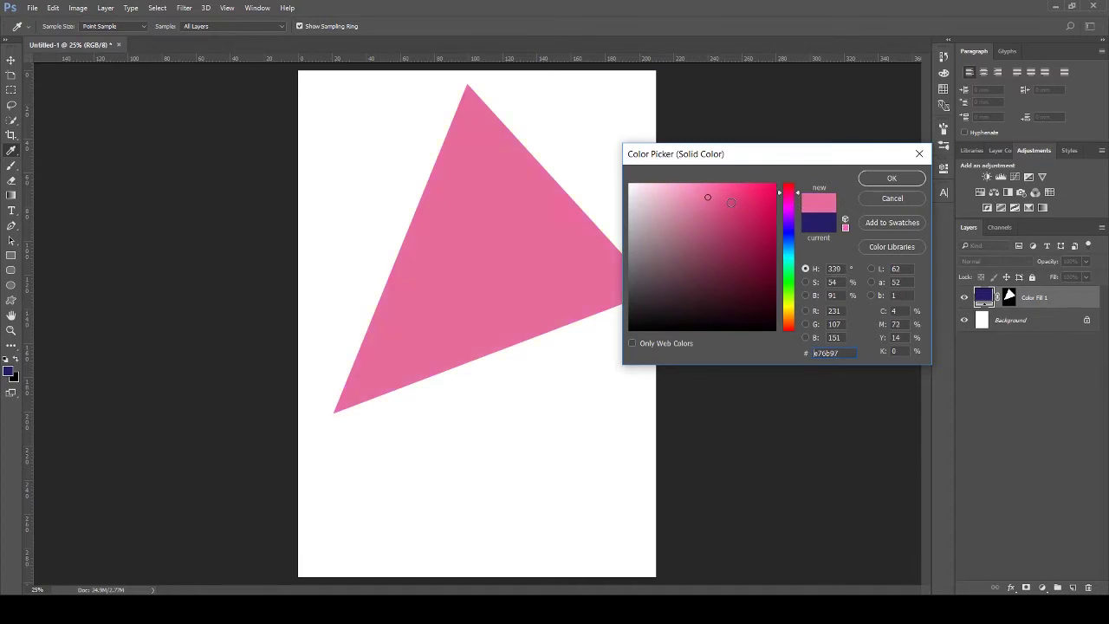
pyautogui.click(739, 191)
# Enlarge the pink triangle slightly toward the lower left
pyautogui.press('Return')
pyautogui.press('v')
pyautogui.hotkey('ctrl', 't')
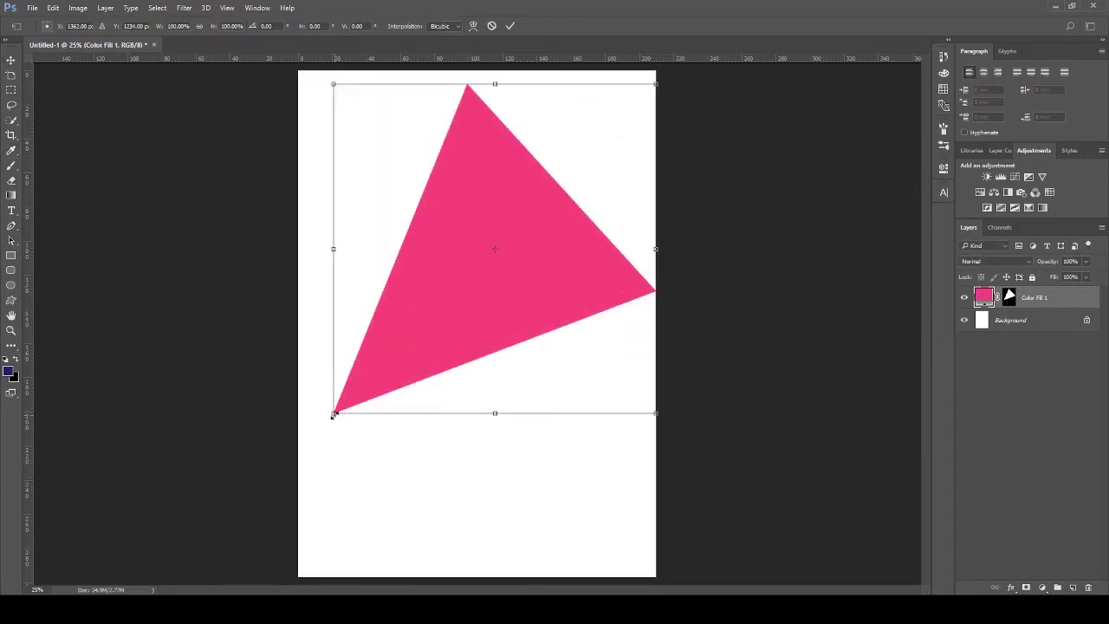
pyautogui.moveTo(334, 413); pyautogui.dragTo(319, 429)
pyautogui.click(509, 26)
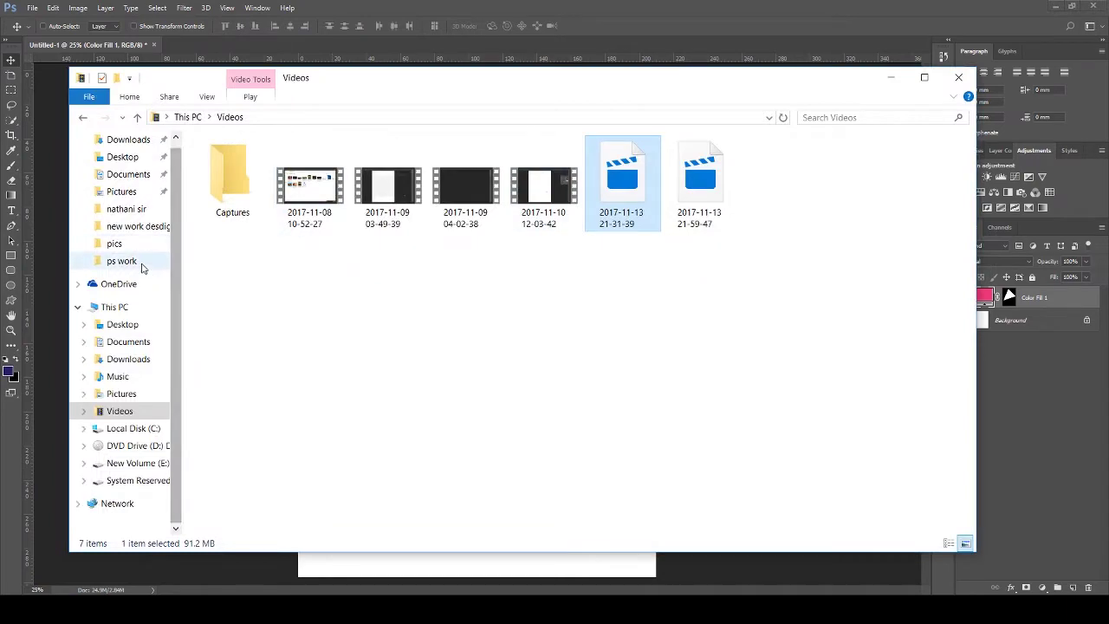
# Place the runway photo, scale it over the pink triangle, and mask it to the triangle's outline
pyautogui.click(139, 244)
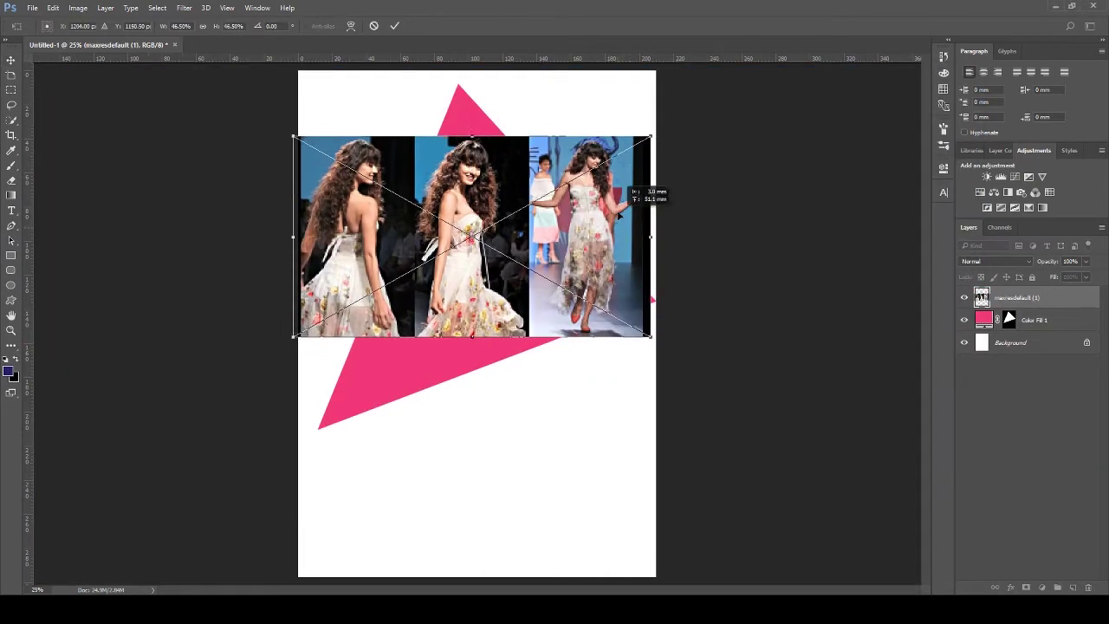
pyautogui.moveTo(646, 184)
pyautogui.mouseDown()
pyautogui.moveTo(693, 350)
pyautogui.moveTo(698, 270)
pyautogui.moveTo(764, 128)
pyautogui.mouseUp()
pyautogui.moveTo(675, 260); pyautogui.dragTo(661, 299)
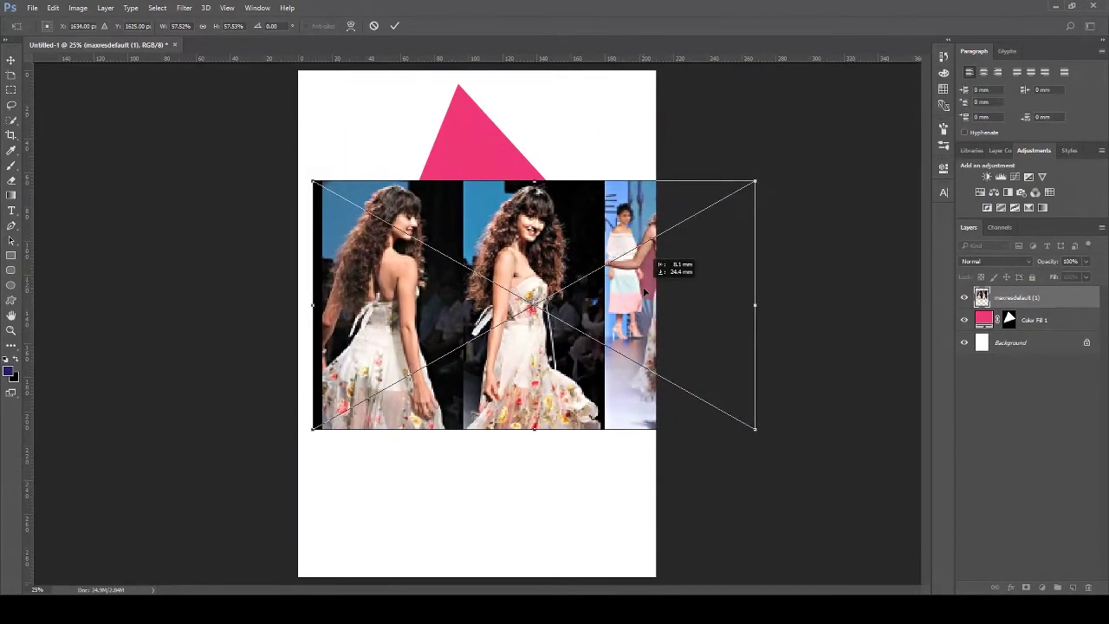
pyautogui.moveTo(754, 174)
pyautogui.mouseDown()
pyautogui.moveTo(771, 145)
pyautogui.moveTo(721, 229)
pyautogui.mouseUp()
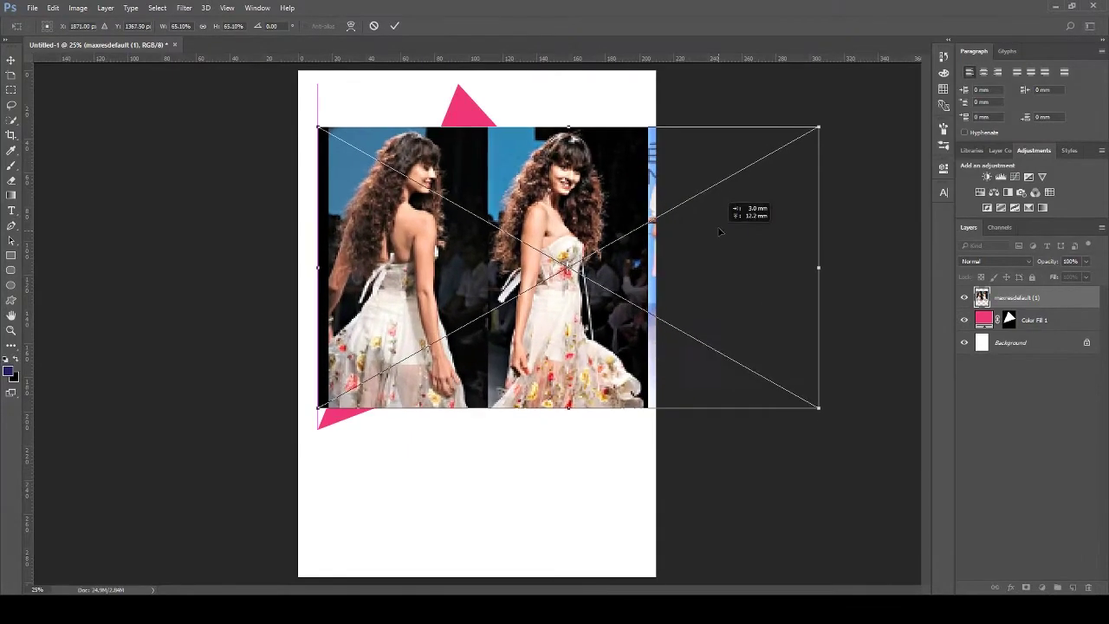
pyautogui.click(394, 25)
pyautogui.click(1026, 587)
pyautogui.click(78, 7)
pyautogui.moveTo(101, 44)
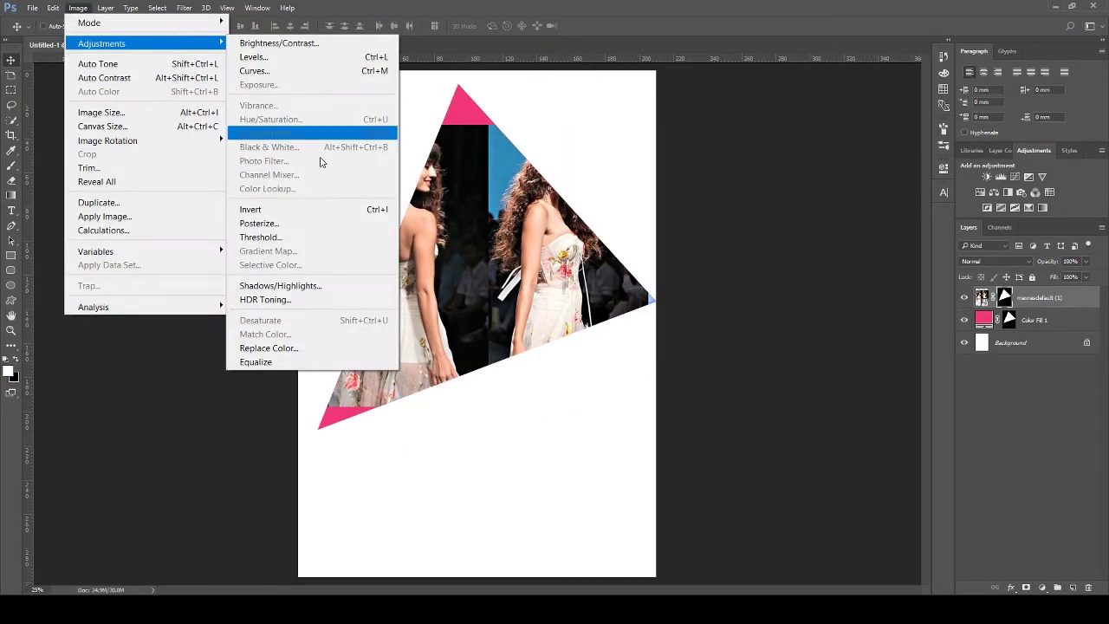
# Convert the triangle photo to black and white using the Lighter preset
pyautogui.click(936, 320)
pyautogui.click(78, 8)
pyautogui.click(269, 146)
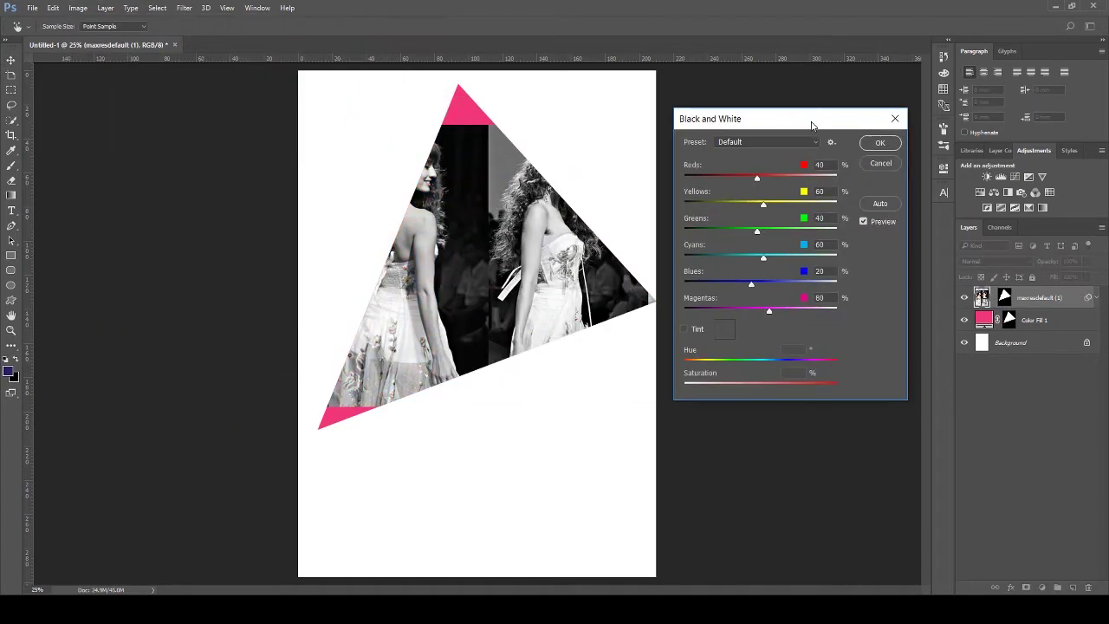
pyautogui.click(767, 141)
pyautogui.click(747, 264)
pyautogui.click(766, 141)
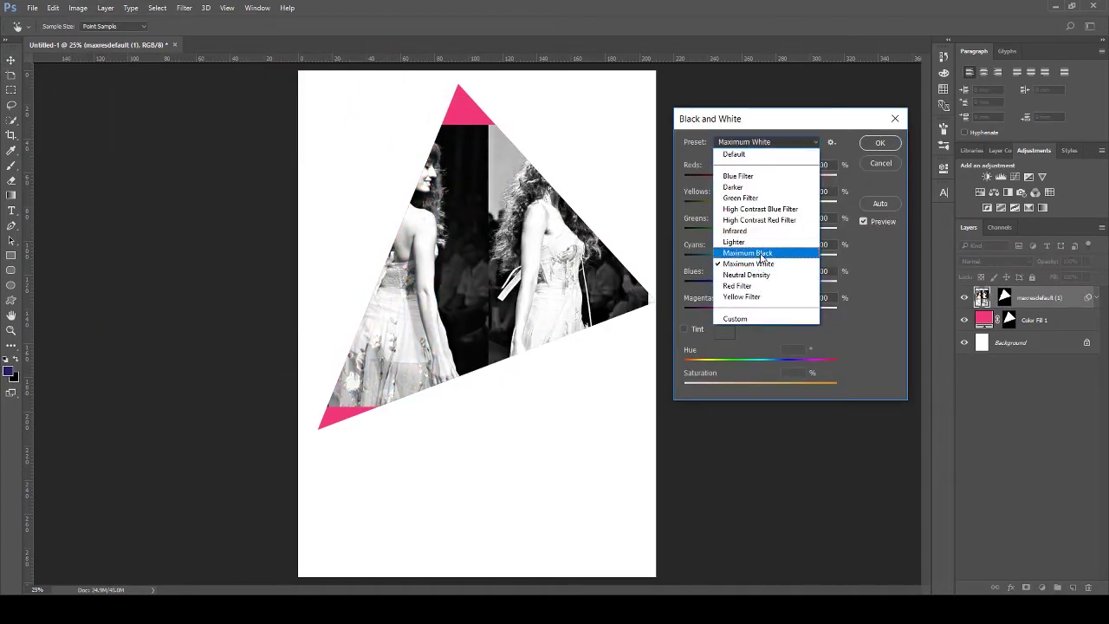
pyautogui.click(758, 242)
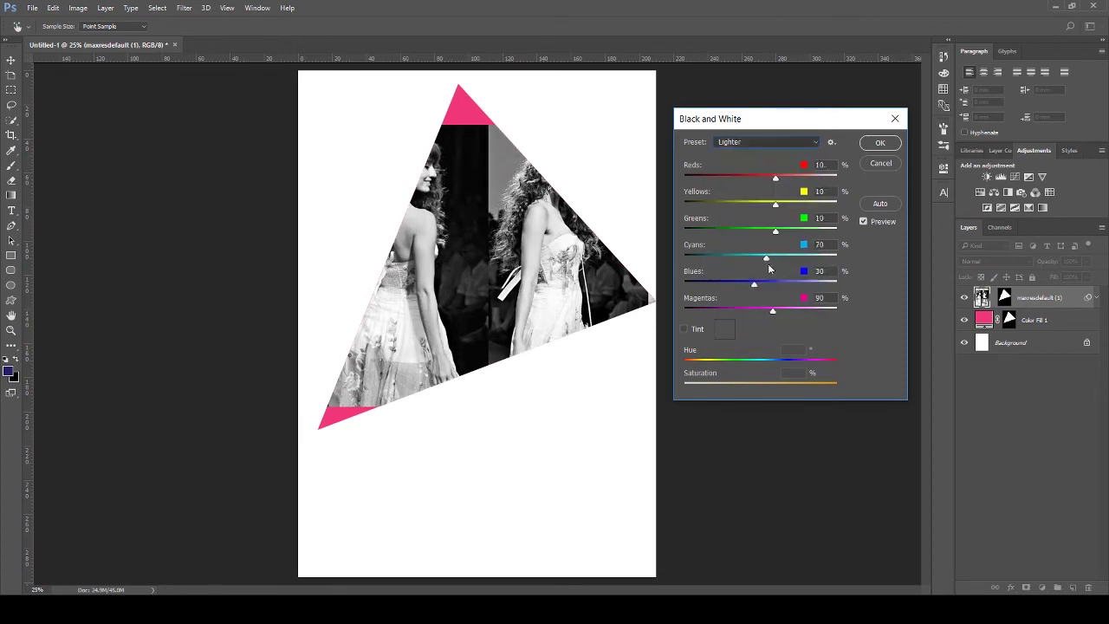
pyautogui.click(879, 142)
# Set the photo layer to Hard Light blending at 68% opacity
pyautogui.click(997, 261)
pyautogui.click(996, 385)
pyautogui.press('Up')
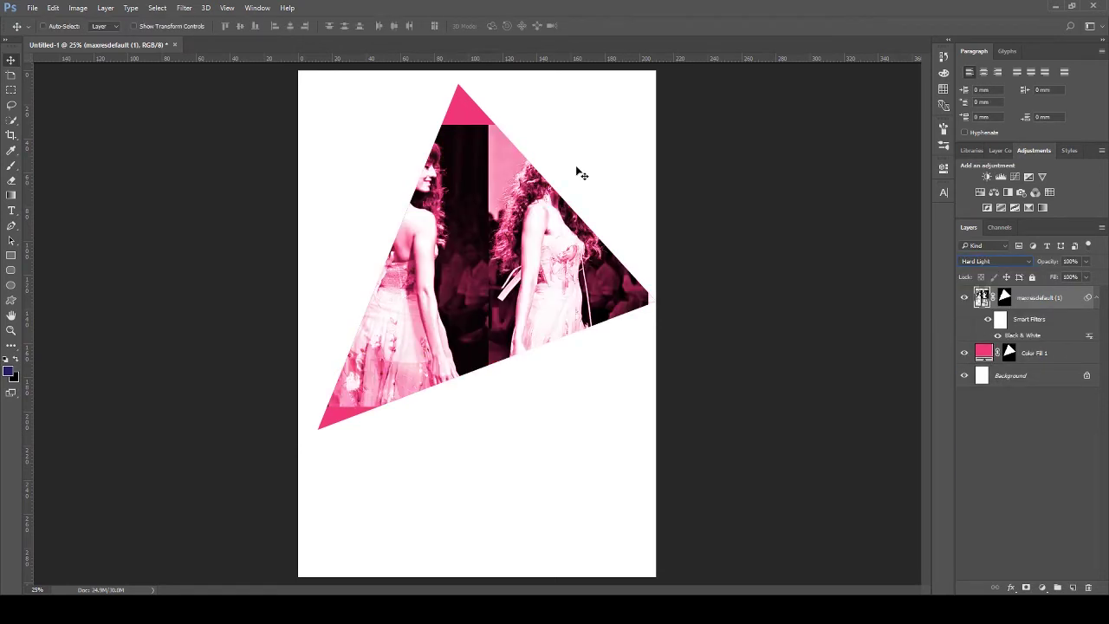
pyautogui.click(1085, 261)
pyautogui.moveTo(1085, 276); pyautogui.dragTo(1068, 275)
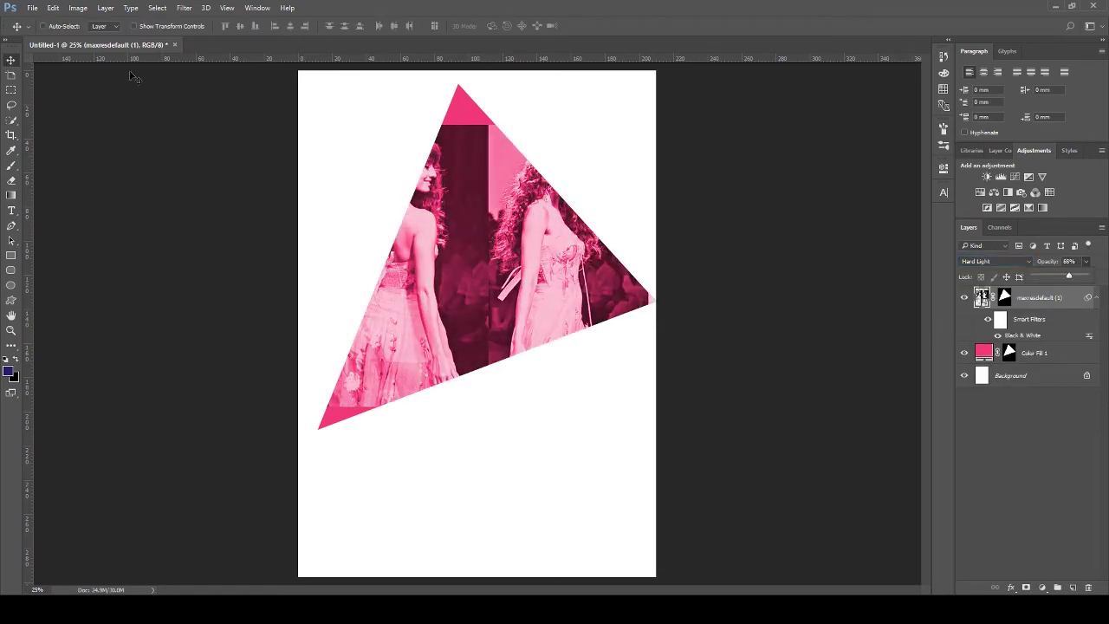
# Add an empty layer above Background and pick the black-to-transparent gradient preset
pyautogui.click(1087, 535)
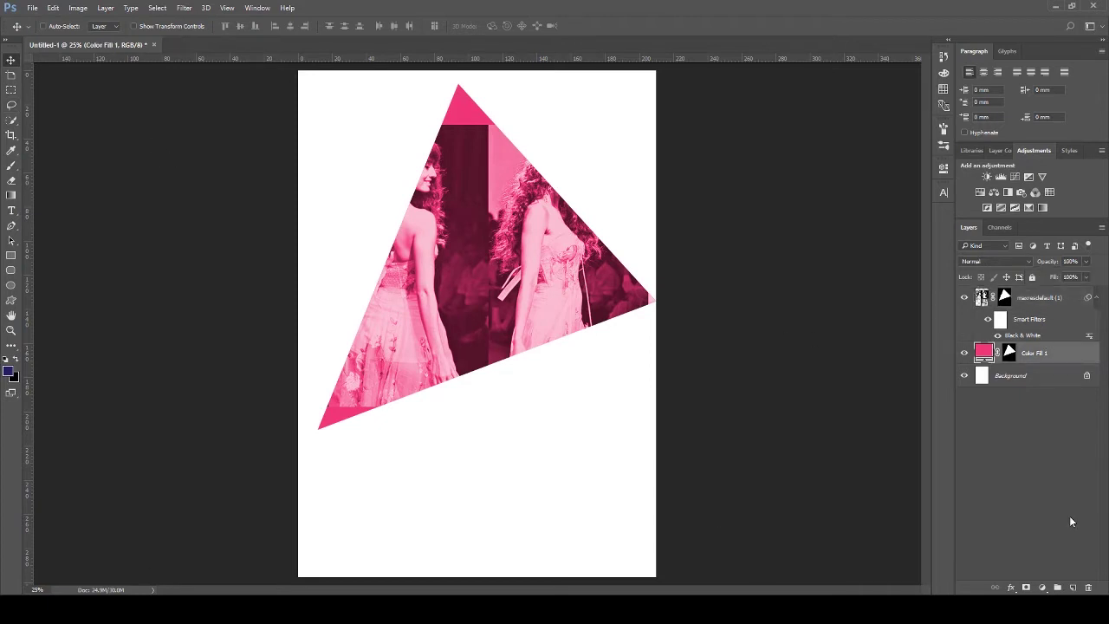
pyautogui.click(1072, 587)
pyautogui.hotkey('ctrl', '[')
pyautogui.click(11, 194)
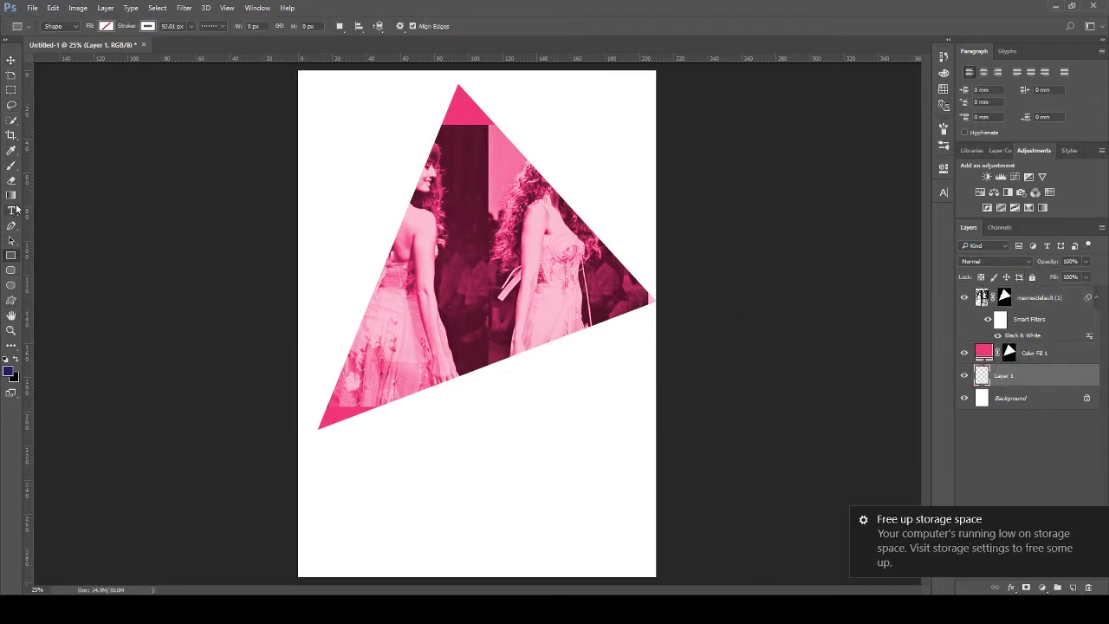
pyautogui.click(85, 27)
pyautogui.doubleClick(61, 73)
# Shade all four poster corners with the gradient and drag in the standing model photo
pyautogui.moveTo(675, 64)
pyautogui.mouseDown()
pyautogui.moveTo(594, 148)
pyautogui.moveTo(549, 118)
pyautogui.mouseUp()
pyautogui.hotkey('ctrl', 'z')
pyautogui.moveTo(267, 93); pyautogui.dragTo(326, 127)
pyautogui.moveTo(707, 535); pyautogui.dragTo(583, 527)
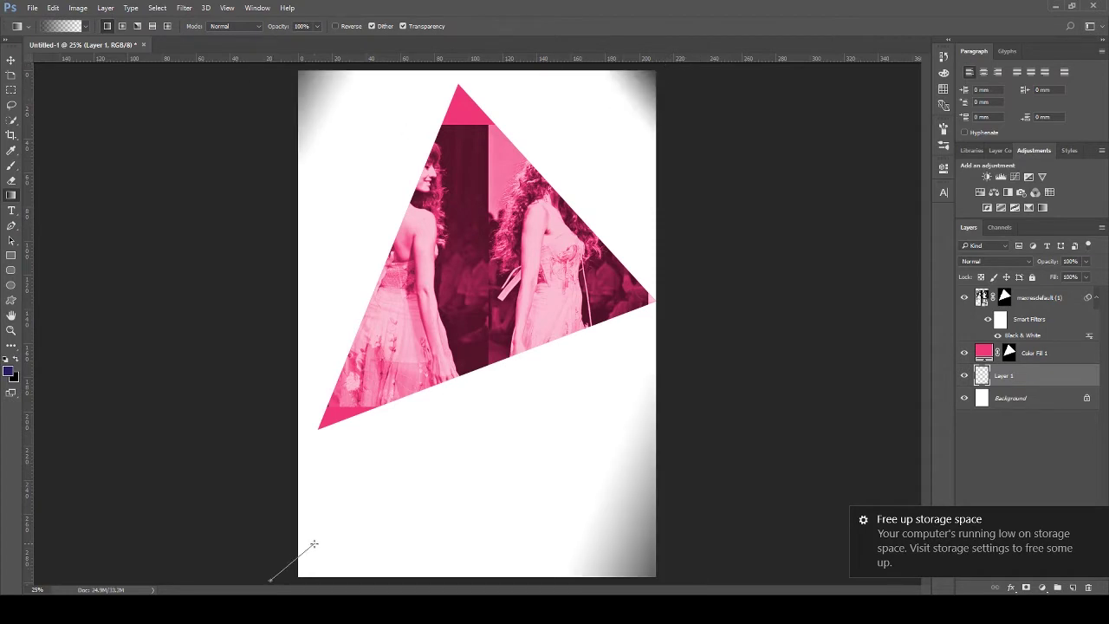
pyautogui.moveTo(313, 544); pyautogui.dragTo(315, 542)
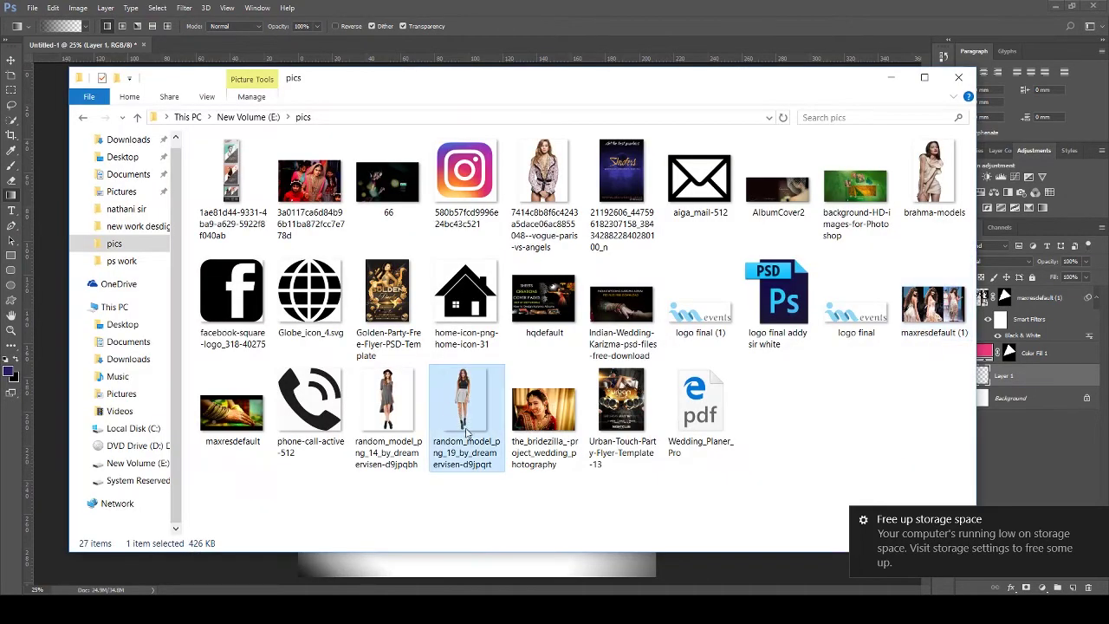
pyautogui.moveTo(470, 458); pyautogui.dragTo(592, 535)
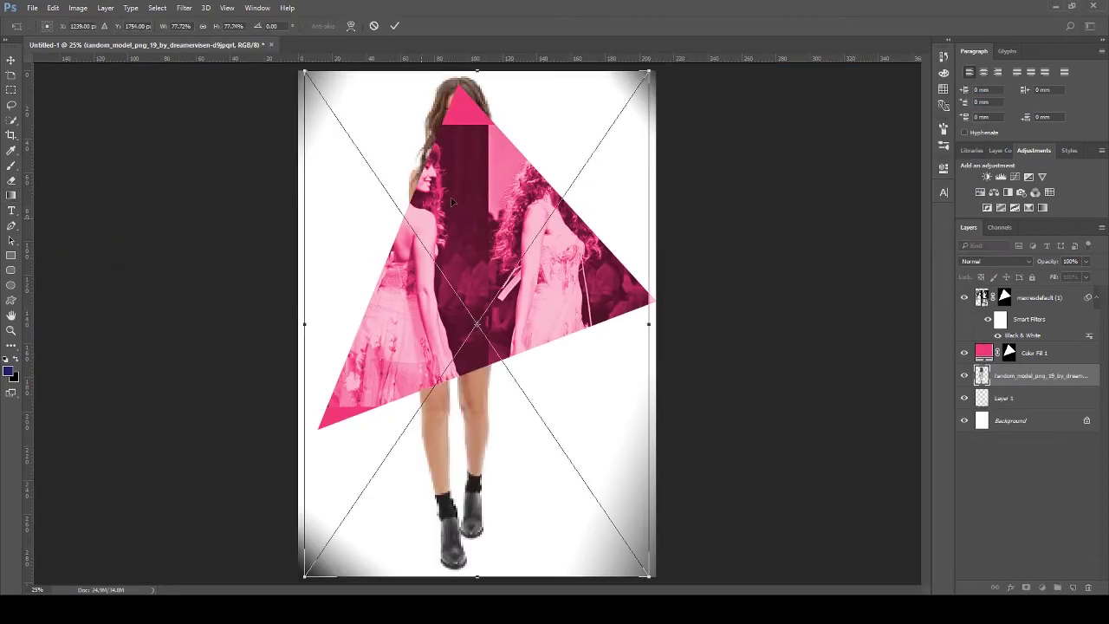
# Move the model layer above the triangle photo, shrink it, and centre it over the triangle
pyautogui.moveTo(1039, 375); pyautogui.dragTo(1039, 297)
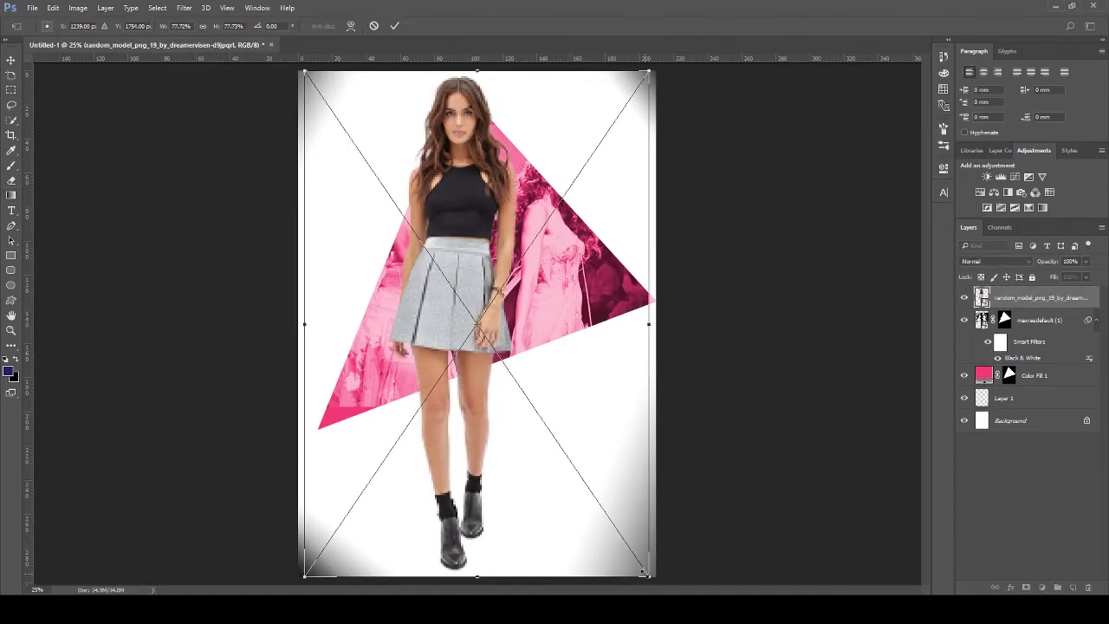
pyautogui.moveTo(643, 572); pyautogui.dragTo(569, 458)
pyautogui.moveTo(519, 335); pyautogui.dragTo(583, 354)
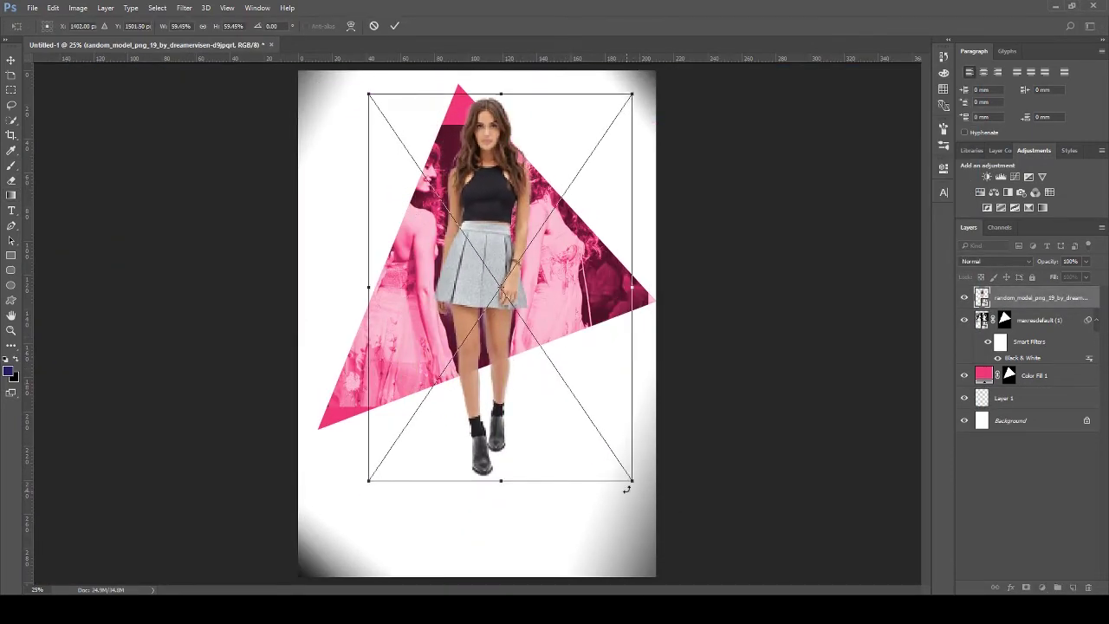
pyautogui.moveTo(626, 489); pyautogui.dragTo(604, 425)
pyautogui.click(394, 25)
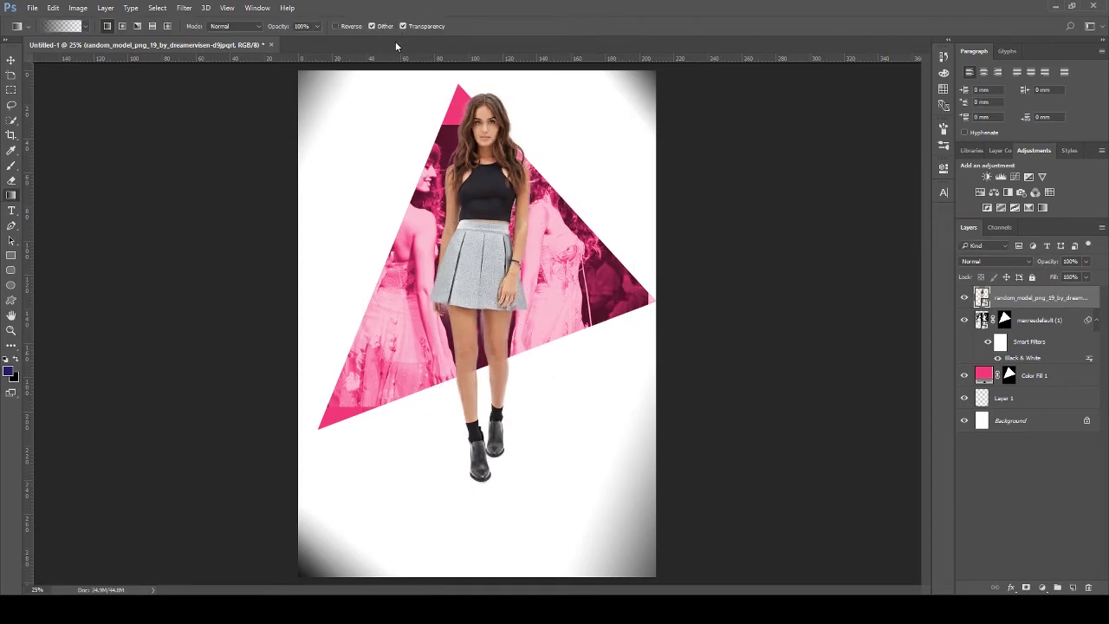
# Apply Shadows/Highlights to the model with highlights amount 18
pyautogui.click(77, 8)
pyautogui.moveTo(101, 43)
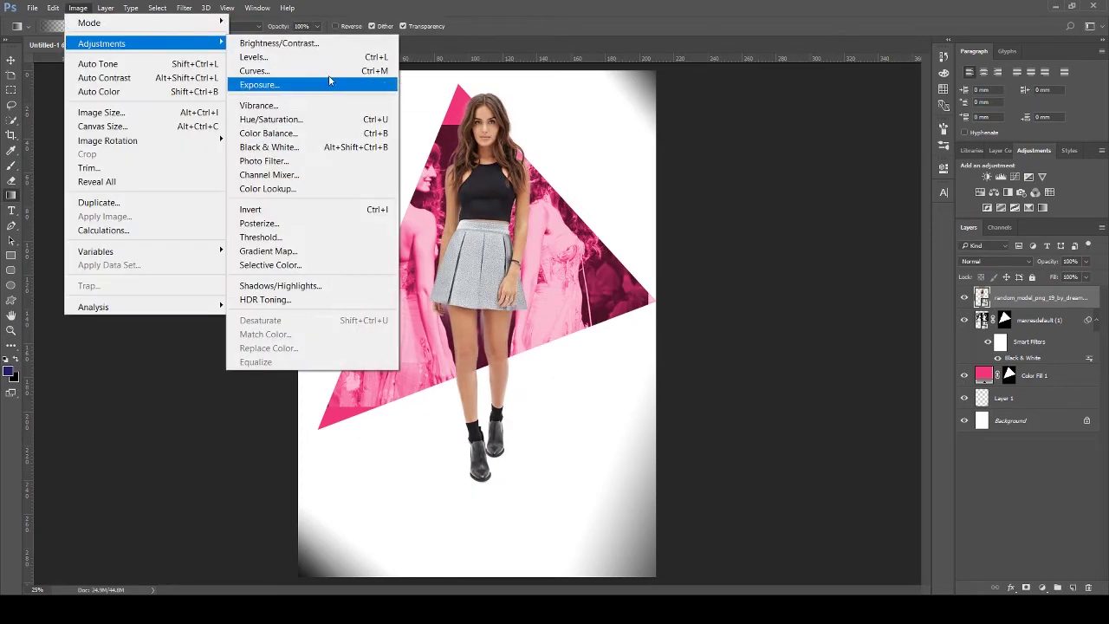
pyautogui.click(359, 285)
pyautogui.moveTo(554, 111); pyautogui.dragTo(790, 146)
pyautogui.moveTo(720, 246); pyautogui.dragTo(732, 250)
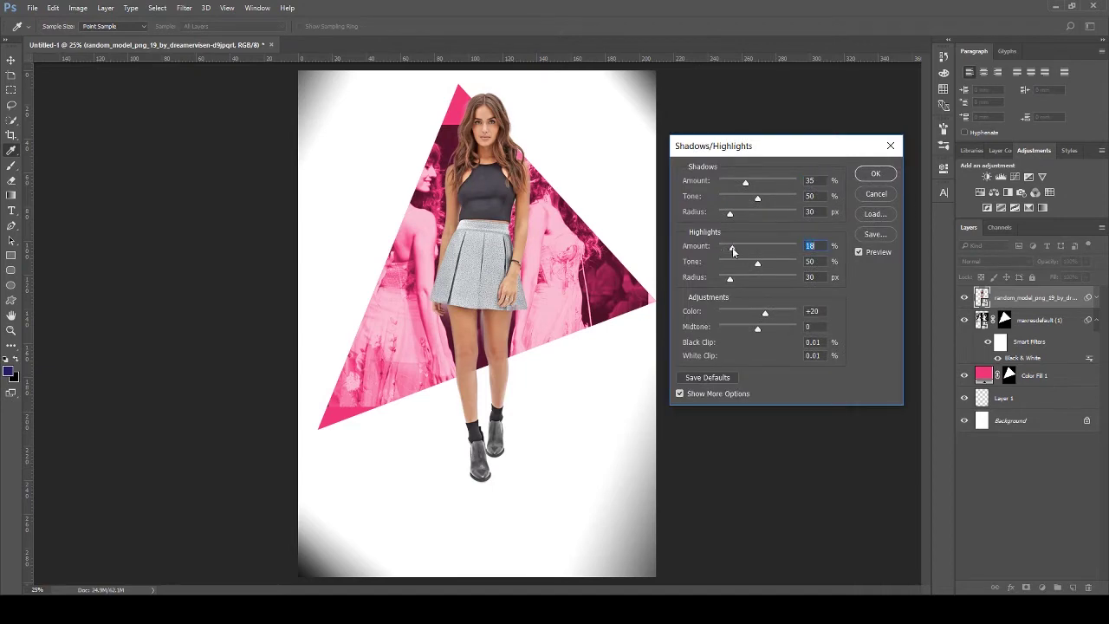
pyautogui.moveTo(745, 181); pyautogui.dragTo(765, 212)
pyautogui.click(875, 173)
# Darken the model's tones with a Curves adjustment
pyautogui.click(77, 8)
pyautogui.click(254, 70)
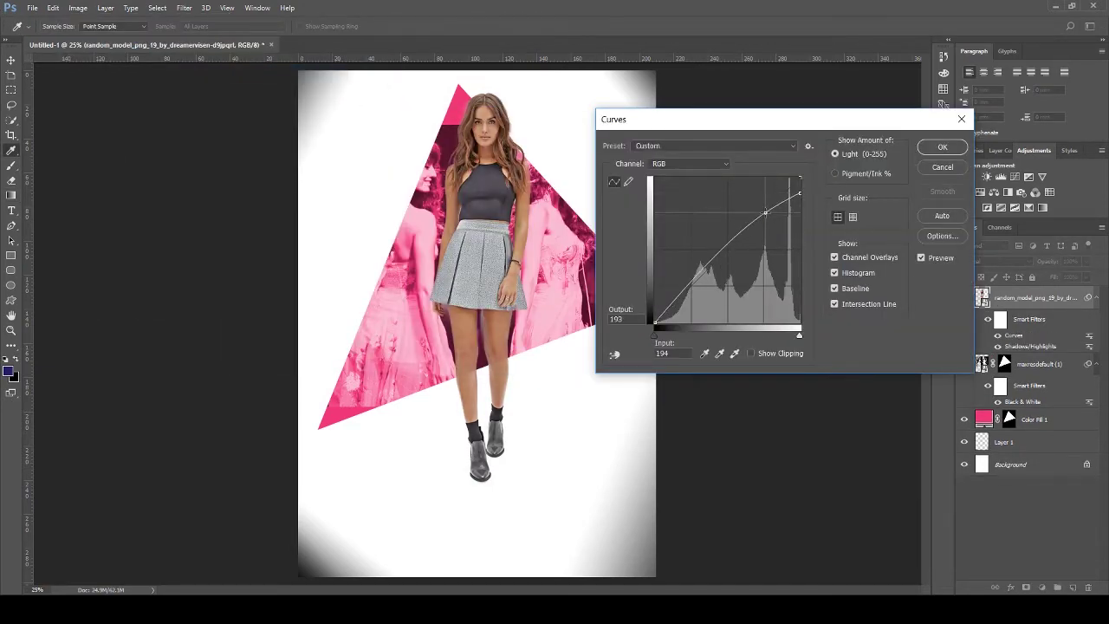
pyautogui.moveTo(717, 253); pyautogui.dragTo(685, 303)
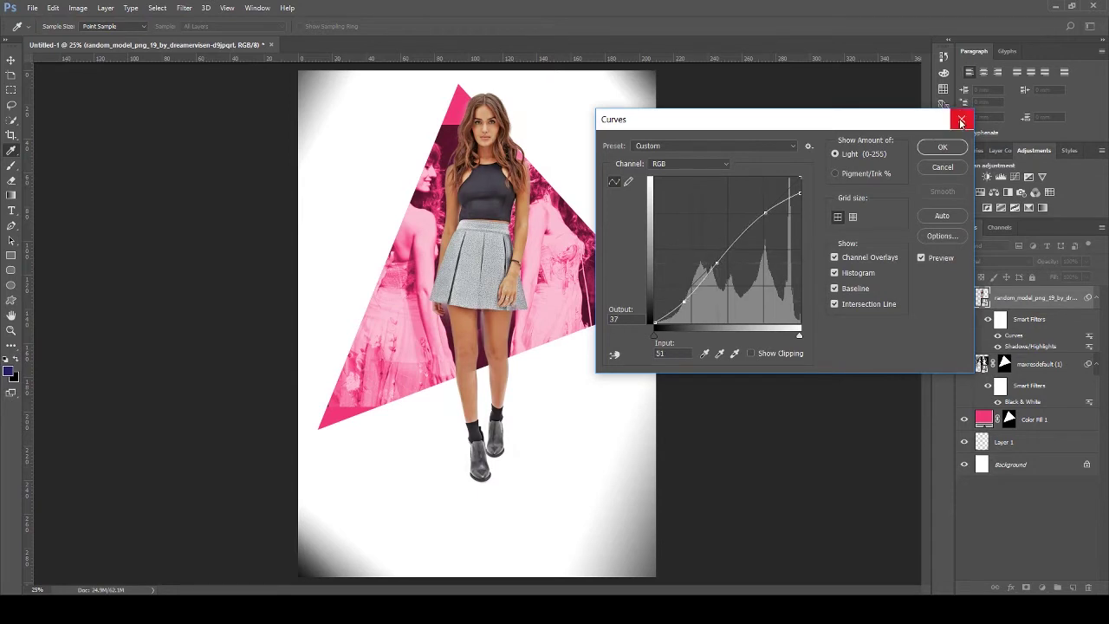
pyautogui.click(960, 122)
# Type SHROFER'S PRESENTS in black at 8 mm in the top-left corner and nudge it into place
pyautogui.click(12, 211)
pyautogui.click(327, 100)
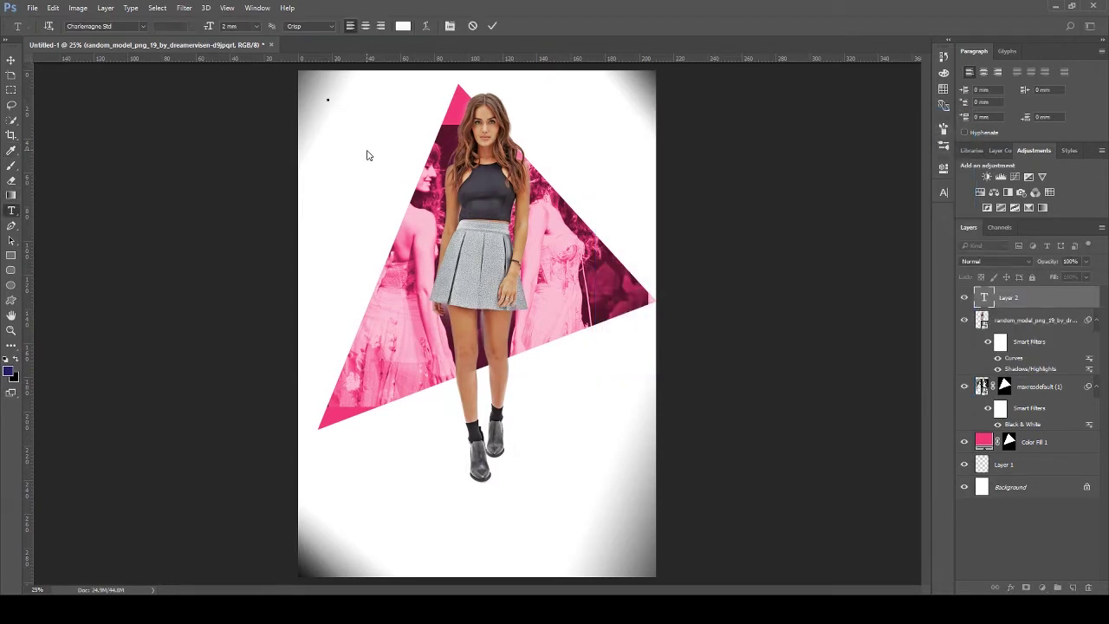
pyautogui.click(403, 26)
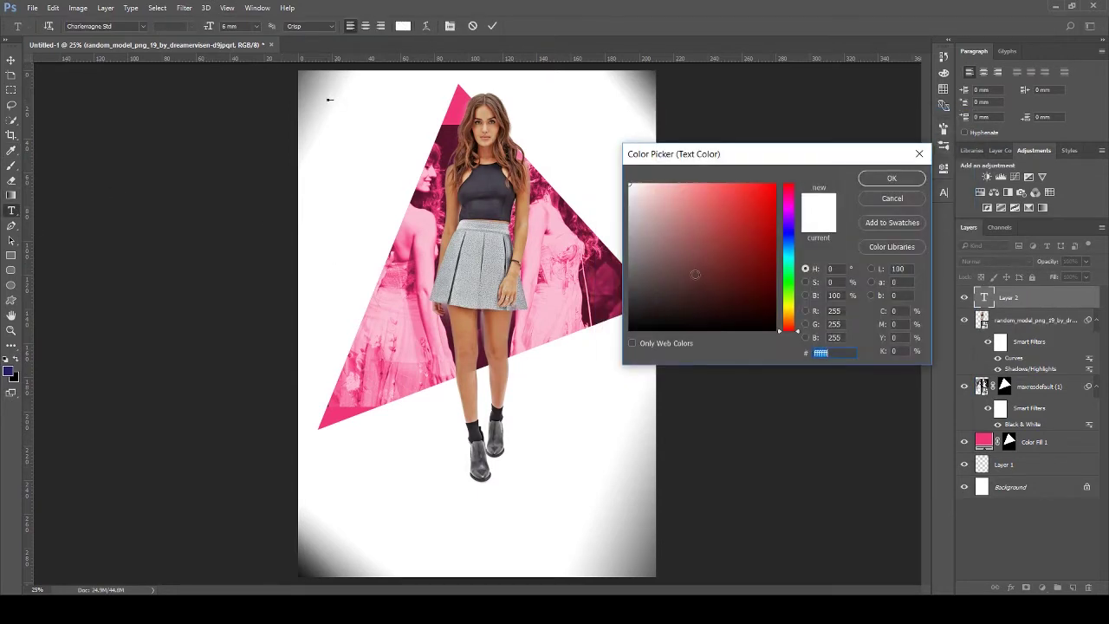
pyautogui.click(632, 345)
pyautogui.press('Return')
pyautogui.write('S')
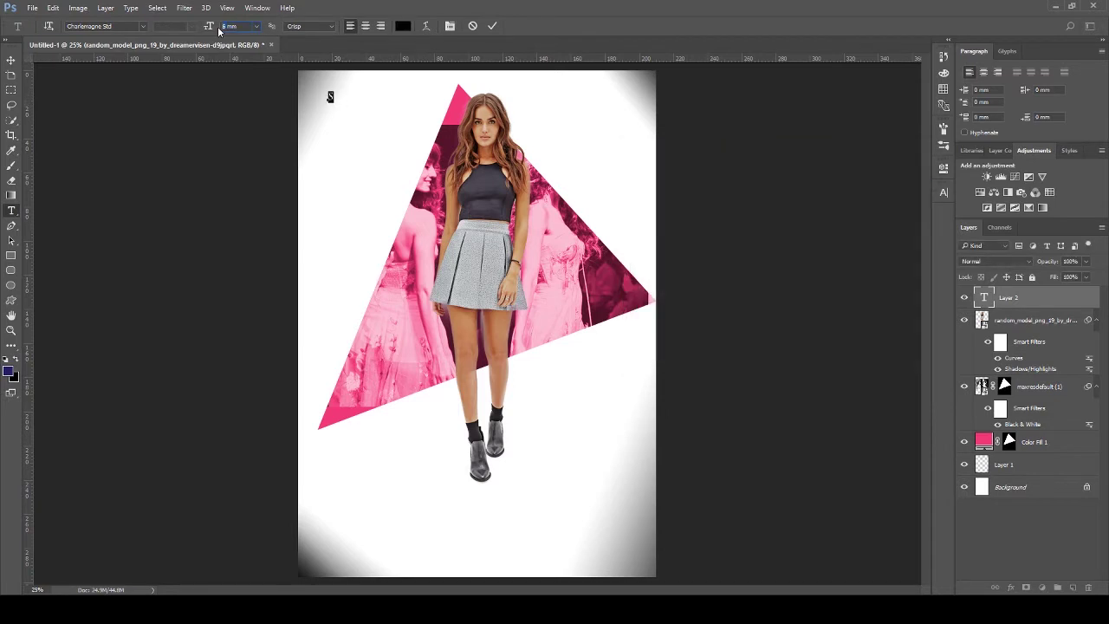
pyautogui.press('Return')
pyautogui.write('OEFER')
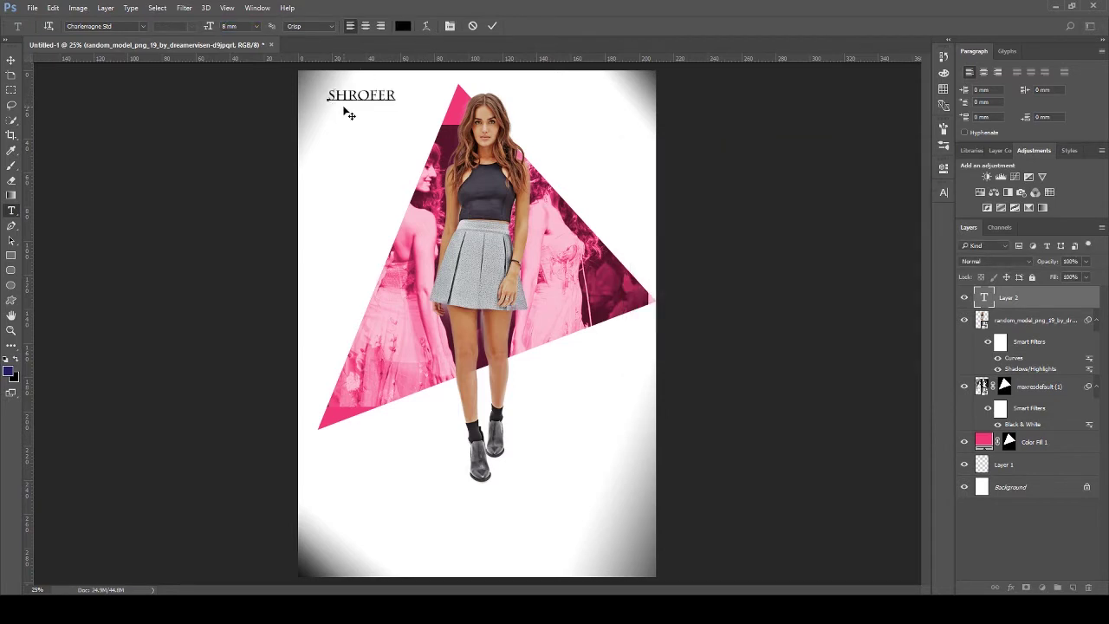
pyautogui.write('PRESENTS')
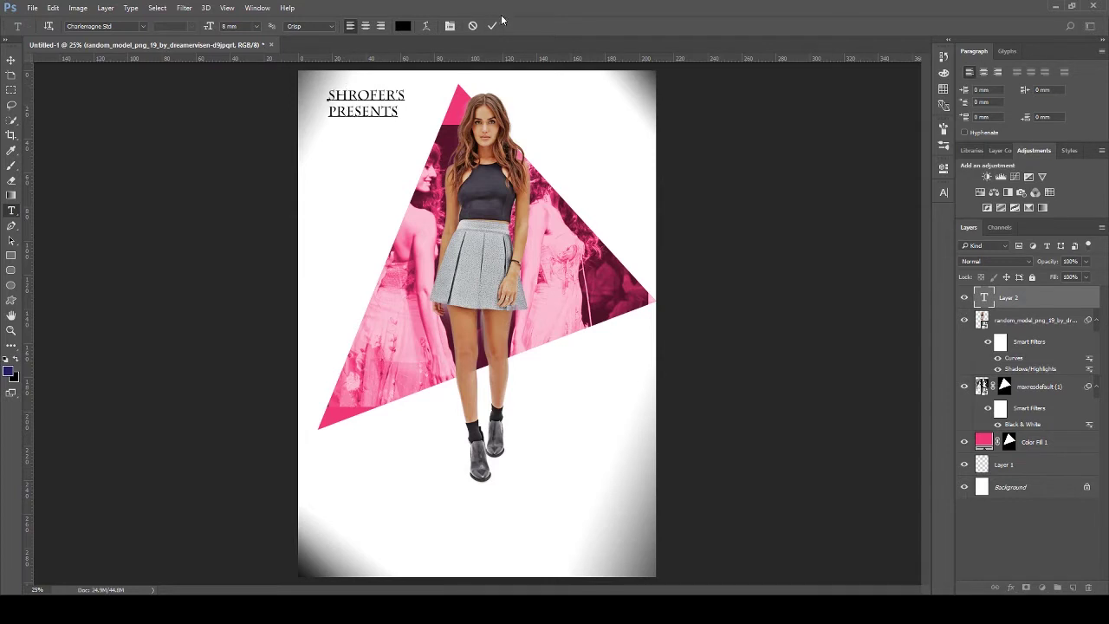
pyautogui.click(492, 25)
pyautogui.moveTo(402, 103); pyautogui.dragTo(396, 112)
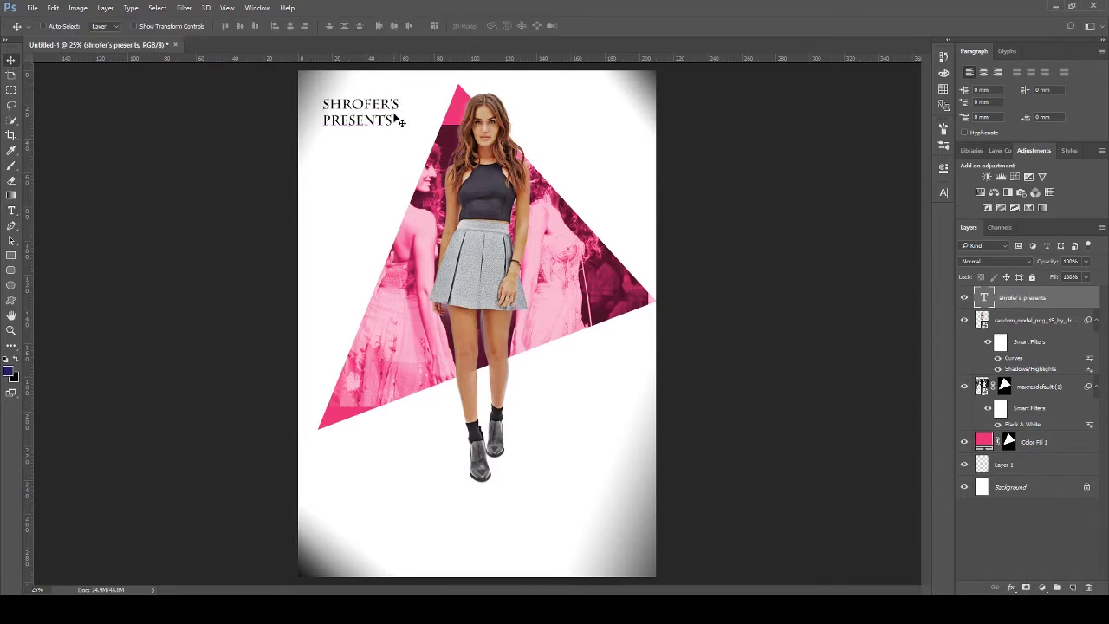
# Type FASHION at 34 mm and move it up over the model's legs
pyautogui.write('34')
pyautogui.press('Return')
pyautogui.click(367, 485)
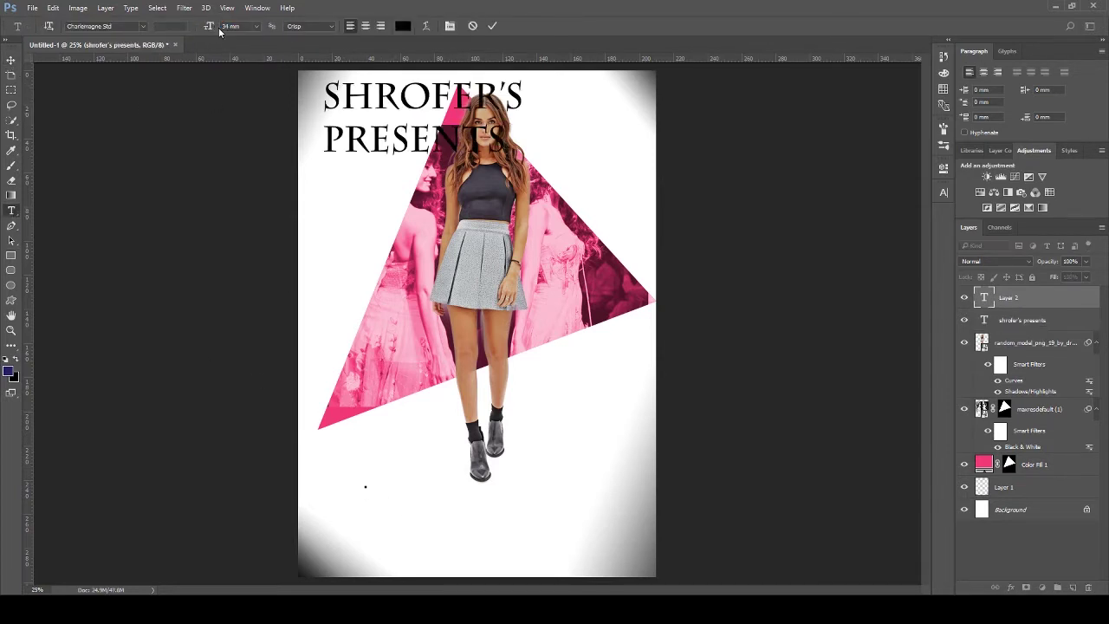
pyautogui.write('FASHION')
pyautogui.hotkey('ctrl', 'Return')
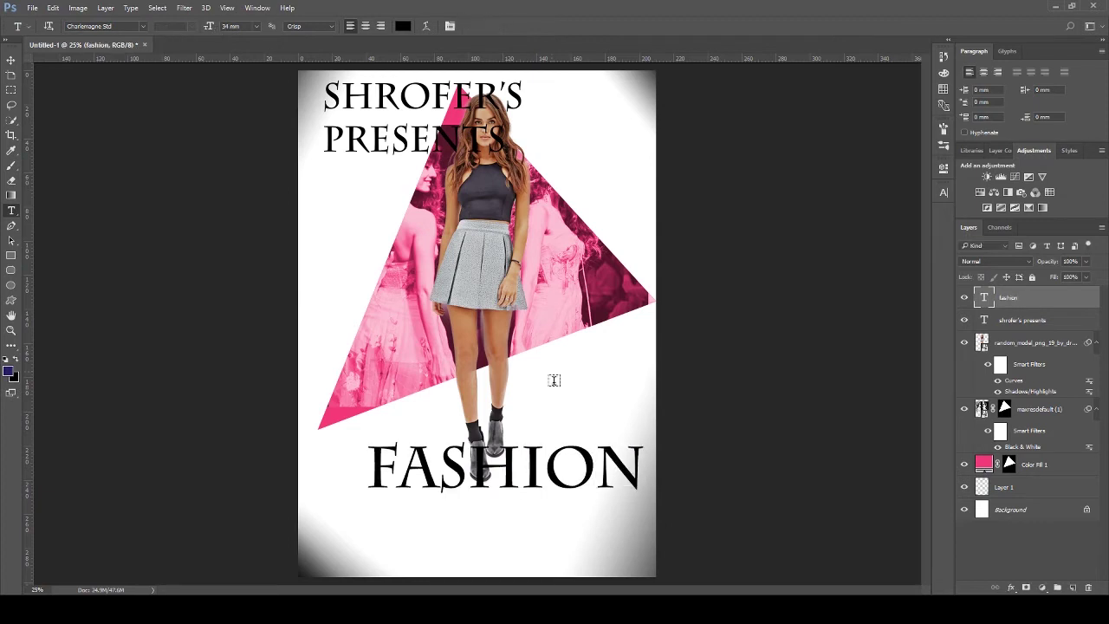
pyautogui.press('v')
pyautogui.moveTo(433, 479); pyautogui.dragTo(414, 422)
# Scale FASHION up slightly into position and make SHROFER'S PRESENTS smaller
pyautogui.hotkey('ctrl', 't')
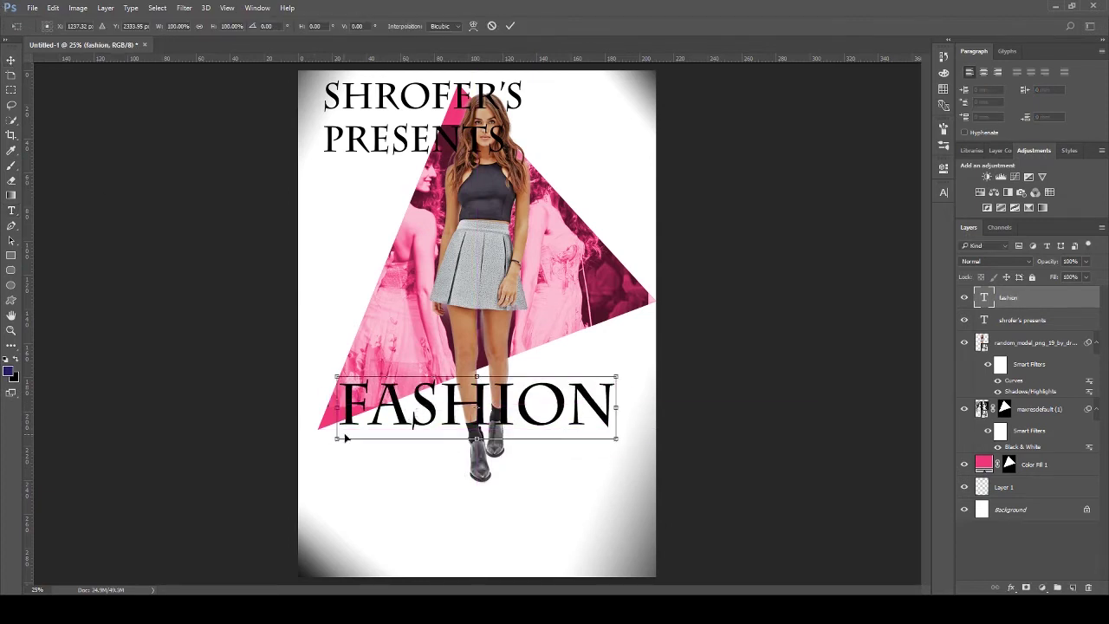
pyautogui.moveTo(329, 437); pyautogui.dragTo(317, 445)
pyautogui.moveTo(413, 409)
pyautogui.mouseDown()
pyautogui.moveTo(397, 431)
pyautogui.moveTo(414, 395)
pyautogui.mouseUp()
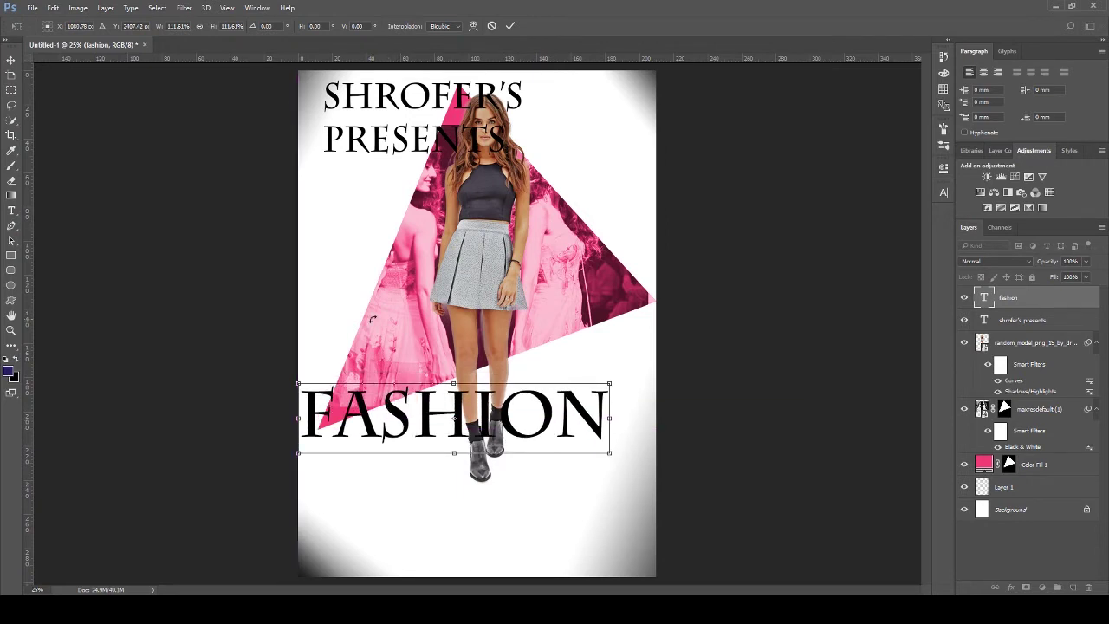
pyautogui.moveTo(520, 416); pyautogui.dragTo(525, 410)
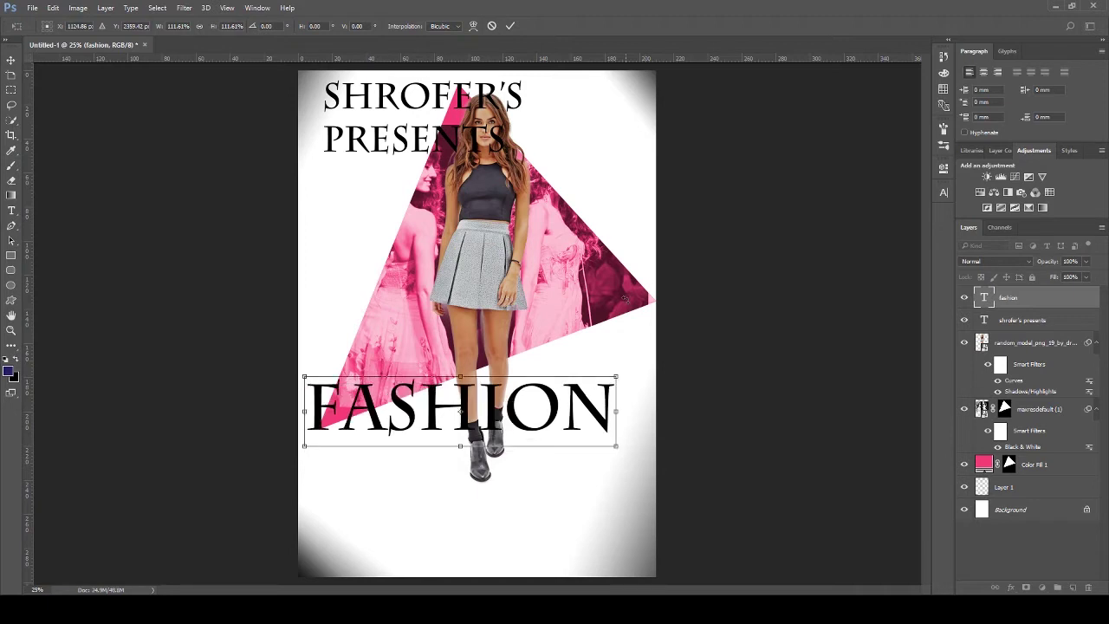
pyautogui.click(510, 25)
pyautogui.doubleClick(983, 320)
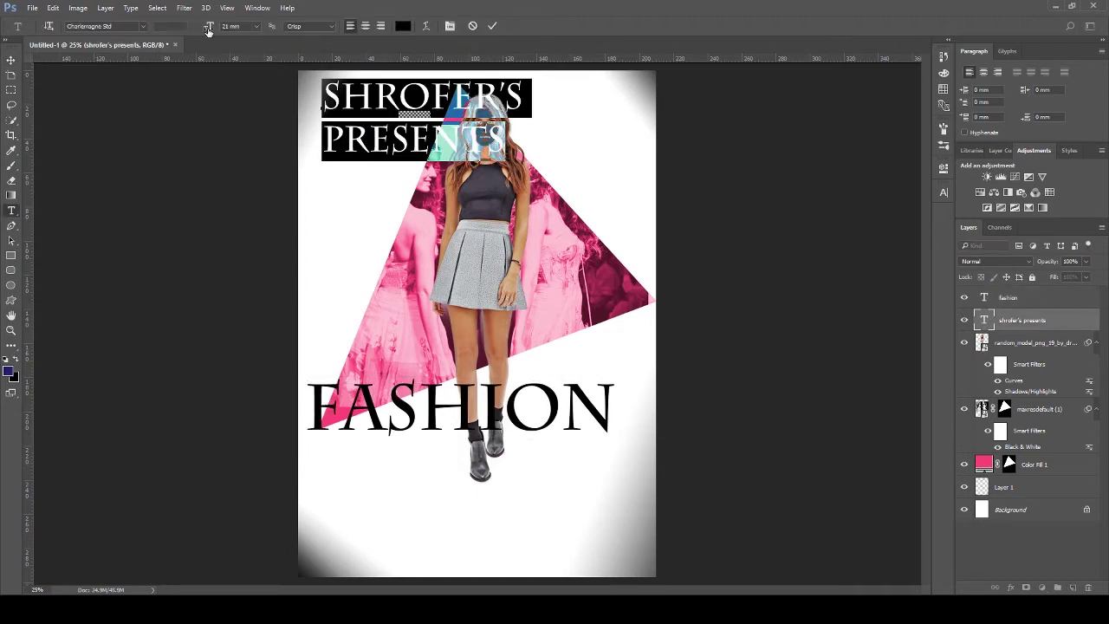
pyautogui.click(492, 25)
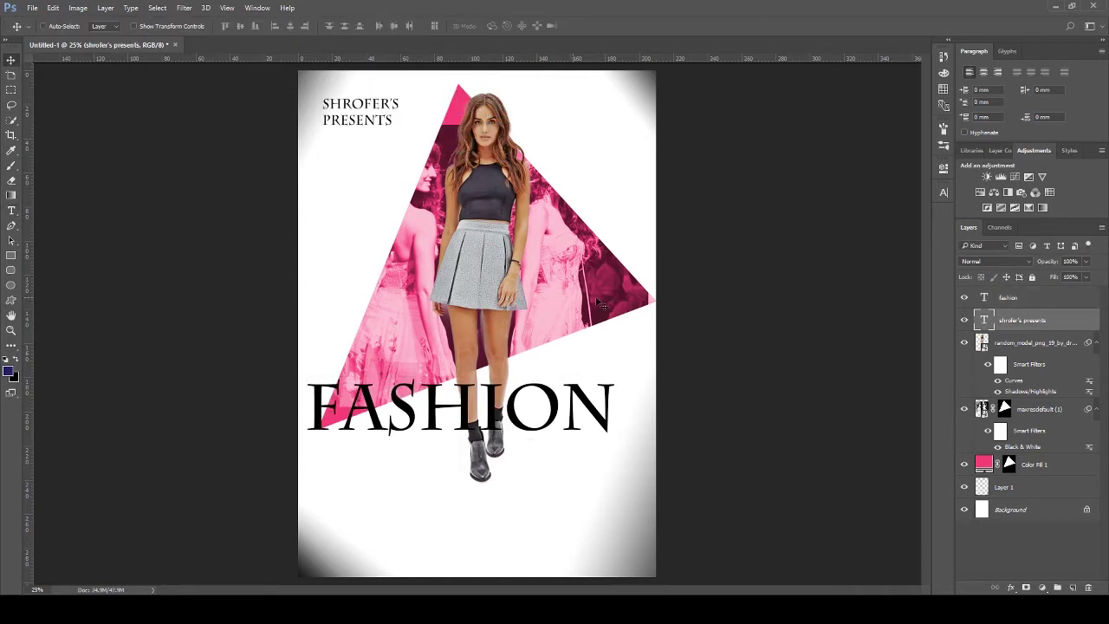
# Add SHOW below FASHION, aligned to its left edge
pyautogui.click(11, 213)
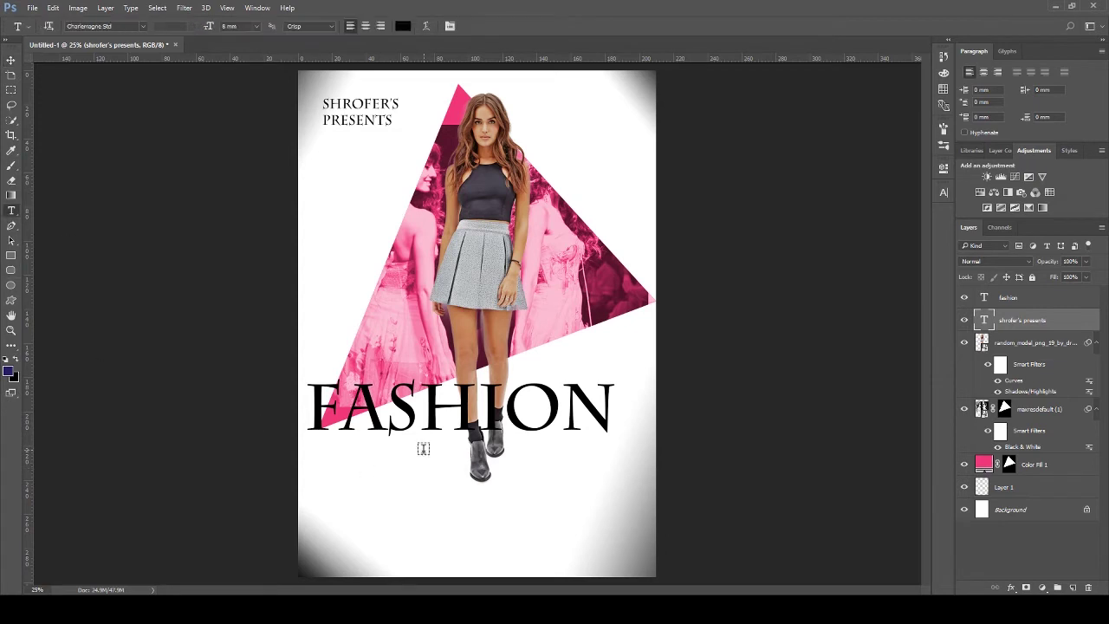
pyautogui.click(386, 412)
pyautogui.click(492, 25)
pyautogui.click(351, 483)
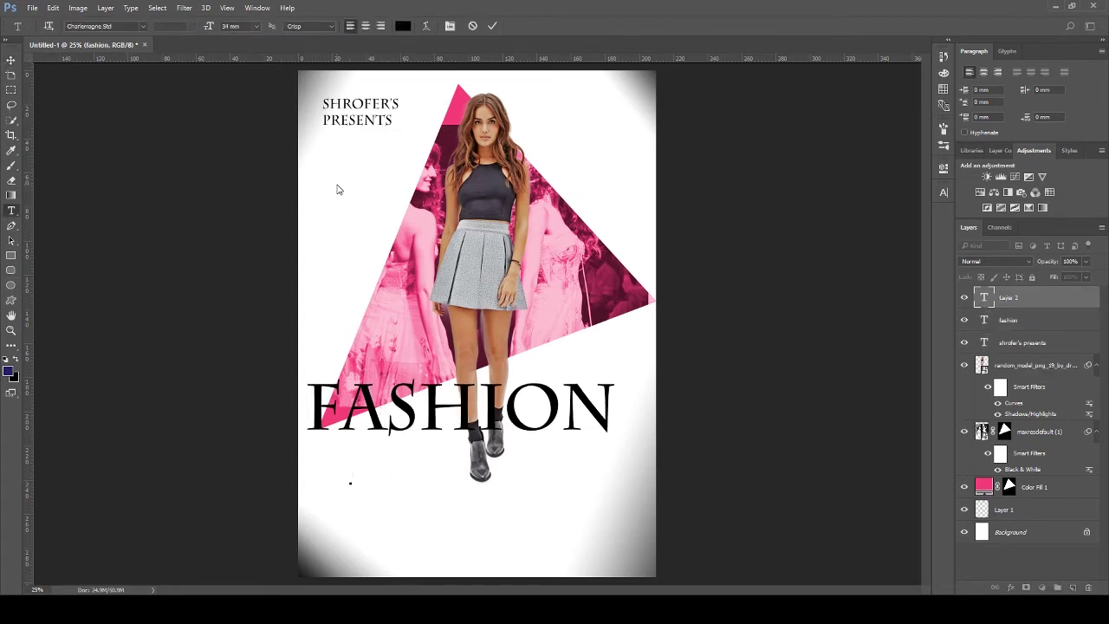
pyautogui.write('SHOW')
pyautogui.click(493, 25)
pyautogui.moveTo(417, 482); pyautogui.dragTo(371, 480)
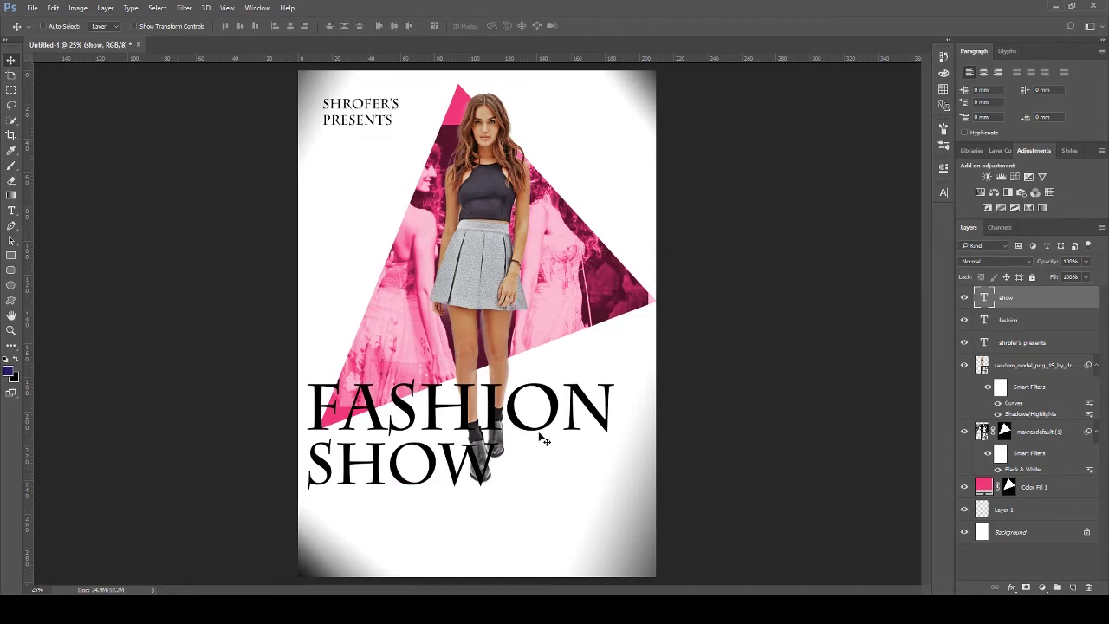
# Group FASHION and SHOW, enlarge the title slightly, and nudge it left and up
pyautogui.keyDown('shift'); pyautogui.click(1007, 320); pyautogui.keyUp('shift')
pyautogui.hotkey('ctrl', 'g')
pyautogui.hotkey('ctrl', 't')
pyautogui.moveTo(612, 486)
pyautogui.mouseDown()
pyautogui.moveTo(647, 491)
pyautogui.moveTo(618, 472)
pyautogui.moveTo(617, 487)
pyautogui.mouseUp()
pyautogui.click(511, 25)
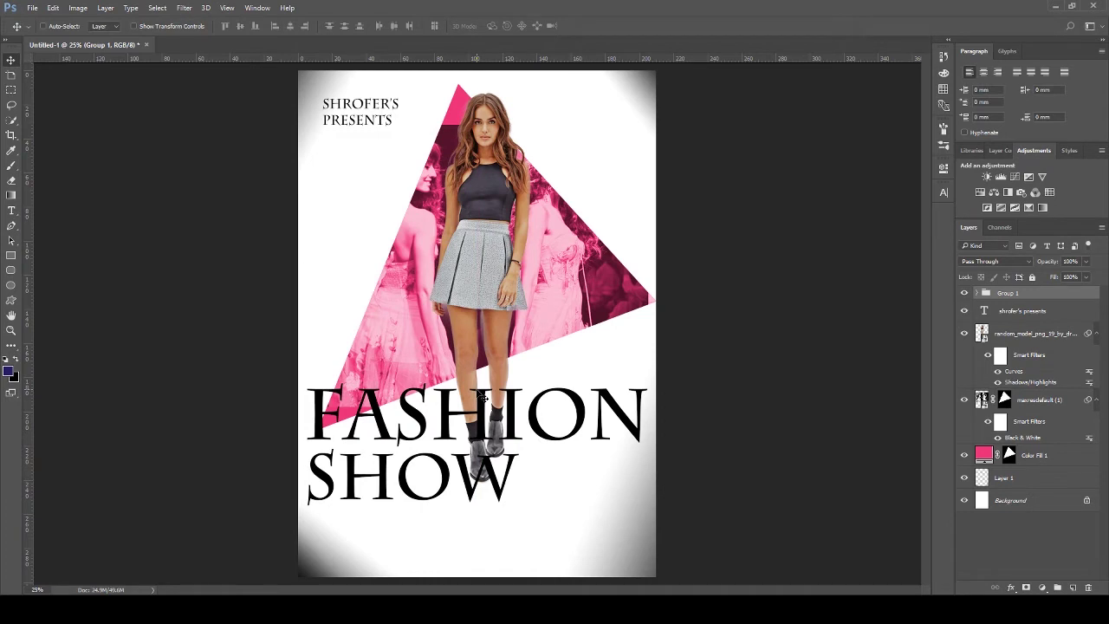
pyautogui.moveTo(496, 451); pyautogui.dragTo(493, 444)
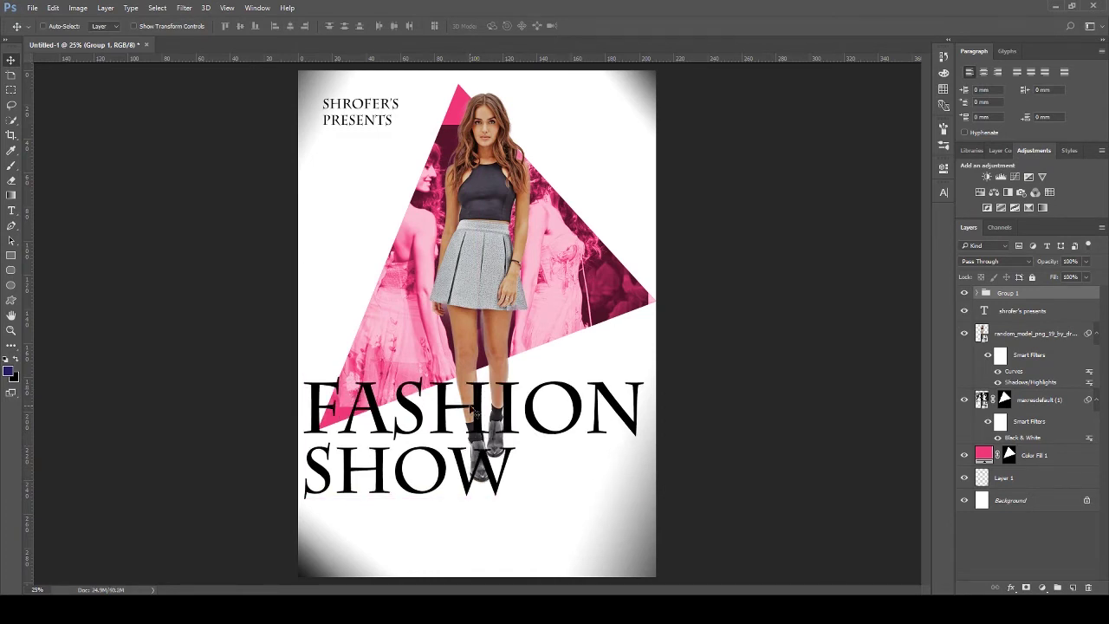
# Group the pink triangle with its photo and shrink the group slightly
pyautogui.click(1057, 452)
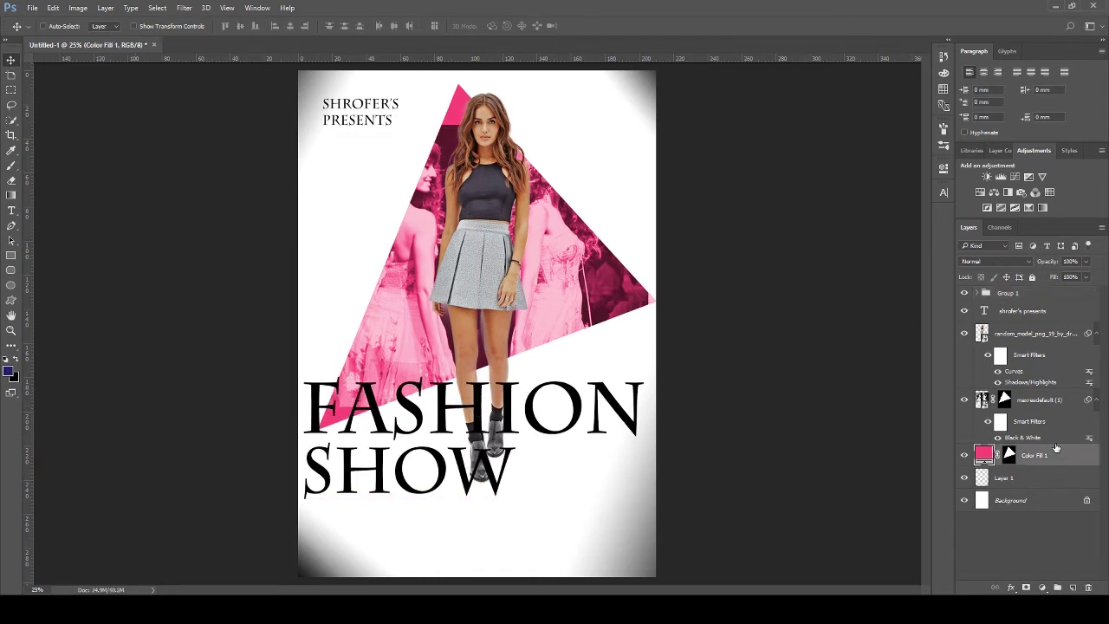
pyautogui.keyDown('shift'); pyautogui.click(1055, 405); pyautogui.keyUp('shift')
pyautogui.hotkey('ctrl', 'g')
pyautogui.hotkey('ctrl', 't')
pyautogui.click(557, 232)
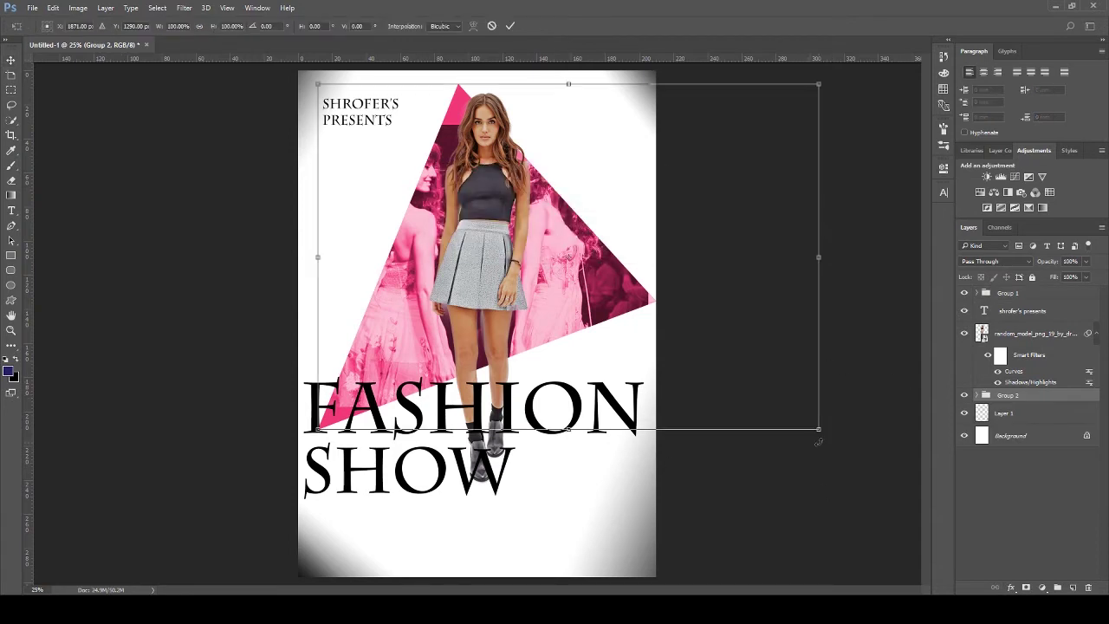
pyautogui.moveTo(563, 243); pyautogui.dragTo(697, 312)
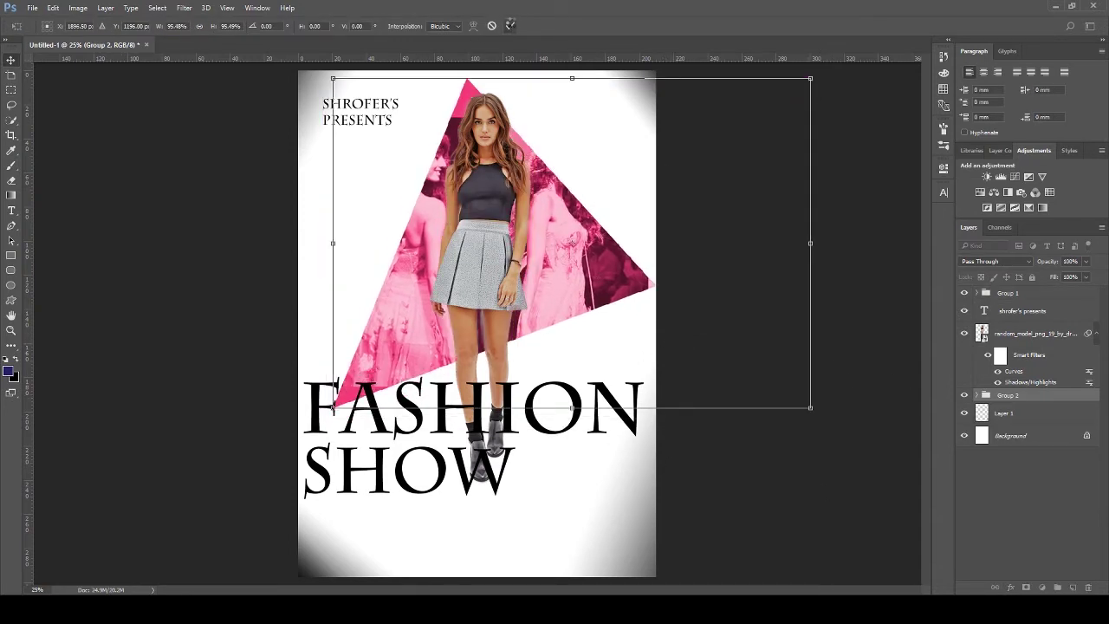
pyautogui.click(510, 25)
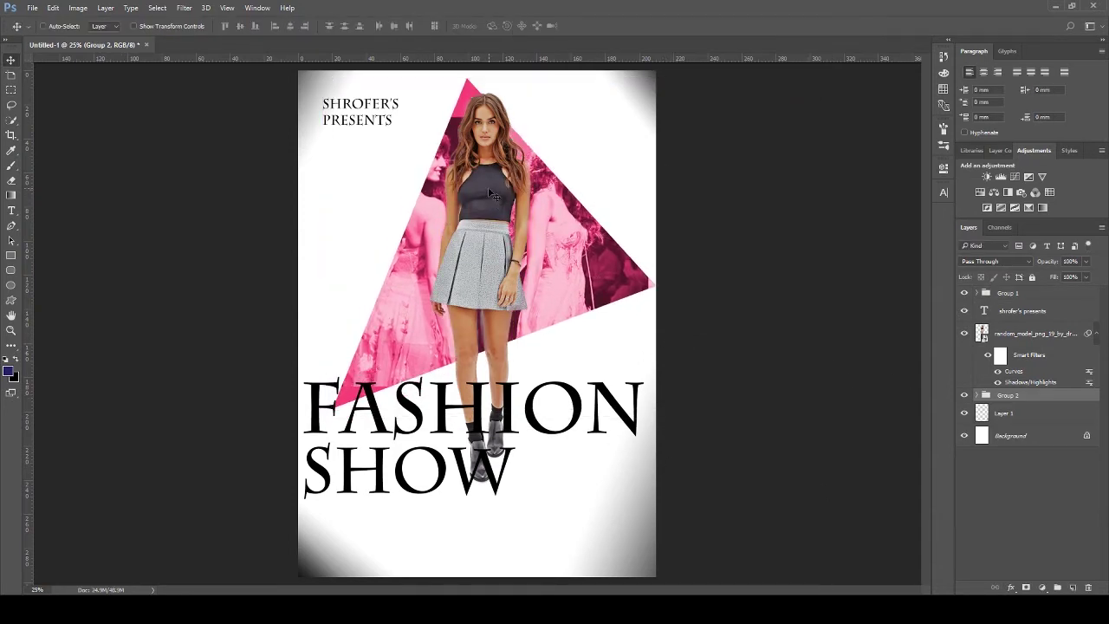
# Type SATURDAY, 29TH AUGUST right of SHOW, with TH as superscript
pyautogui.press('t')
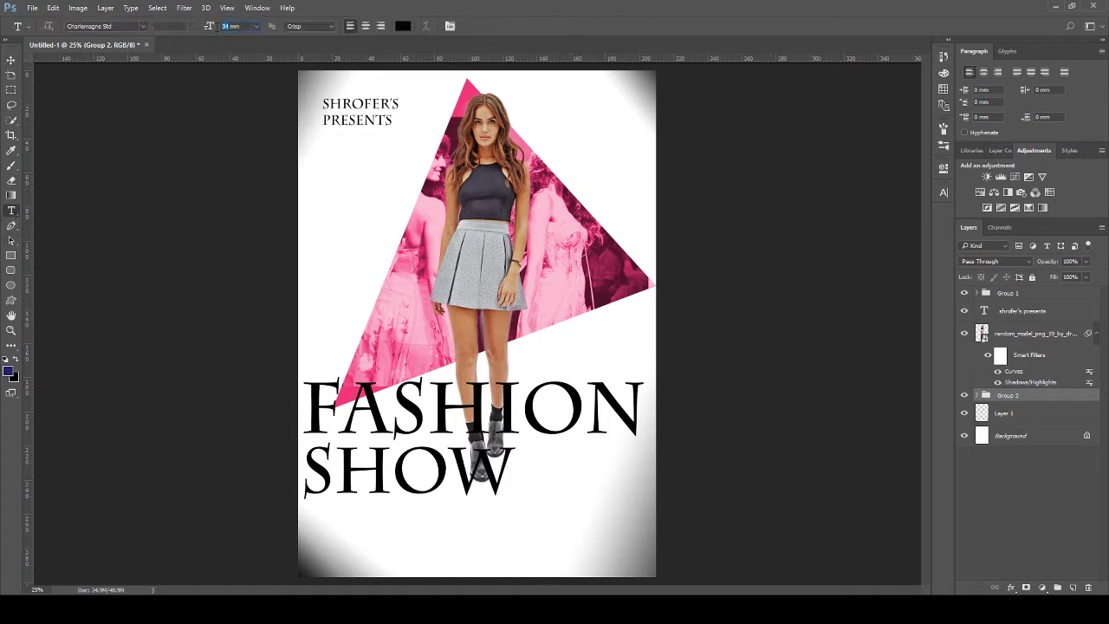
pyautogui.click(528, 454)
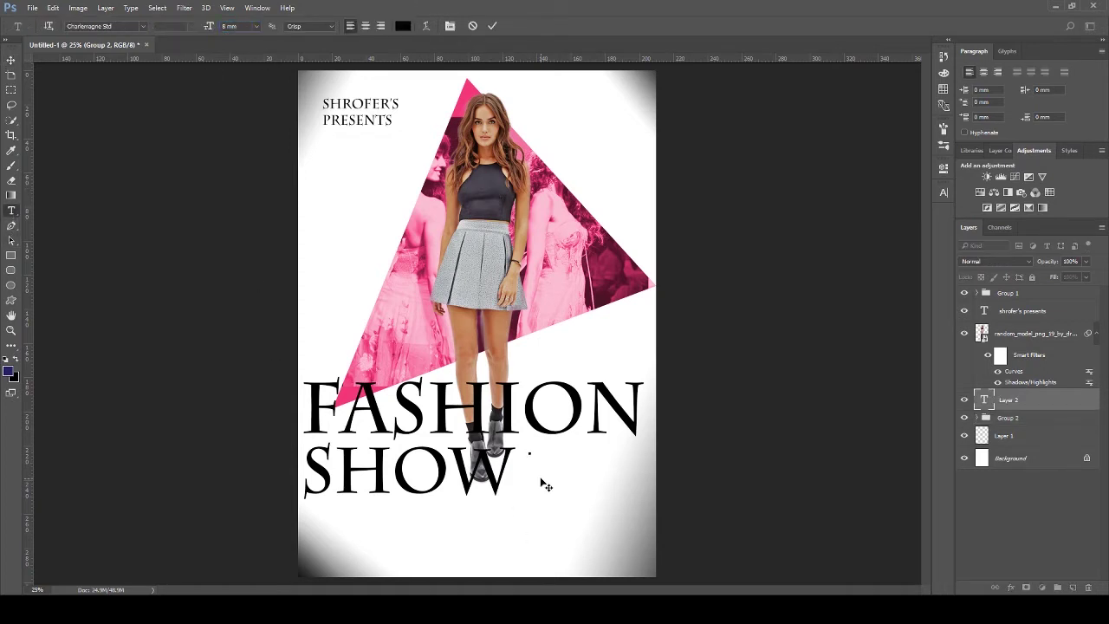
pyautogui.write('SATURDAY')
pyautogui.moveTo(568, 465); pyautogui.dragTo(545, 465)
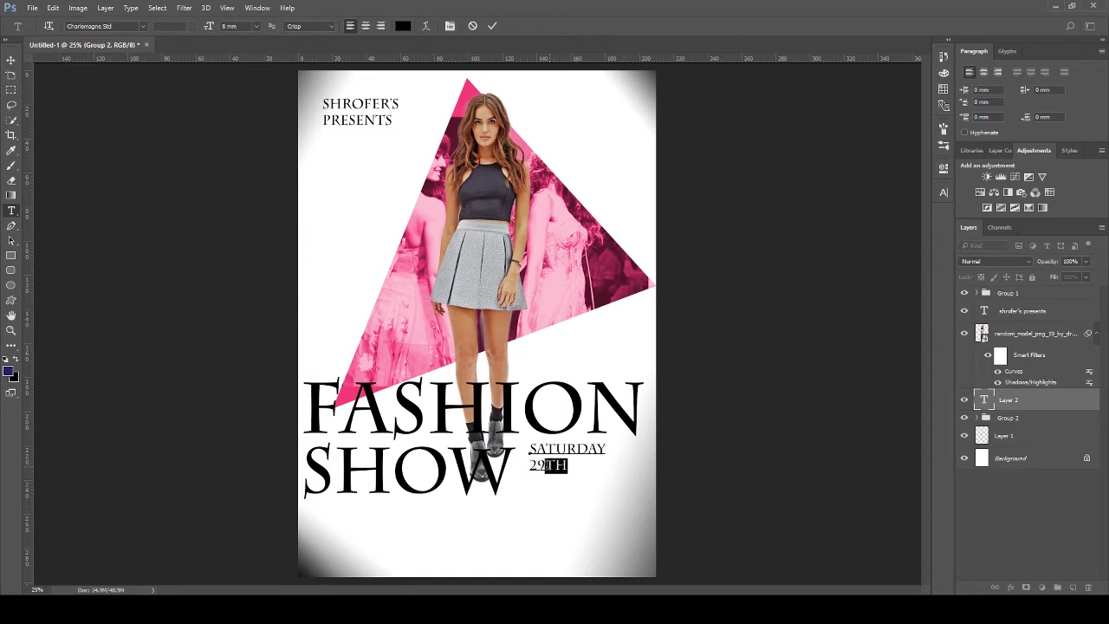
pyautogui.click(944, 193)
pyautogui.click(874, 281)
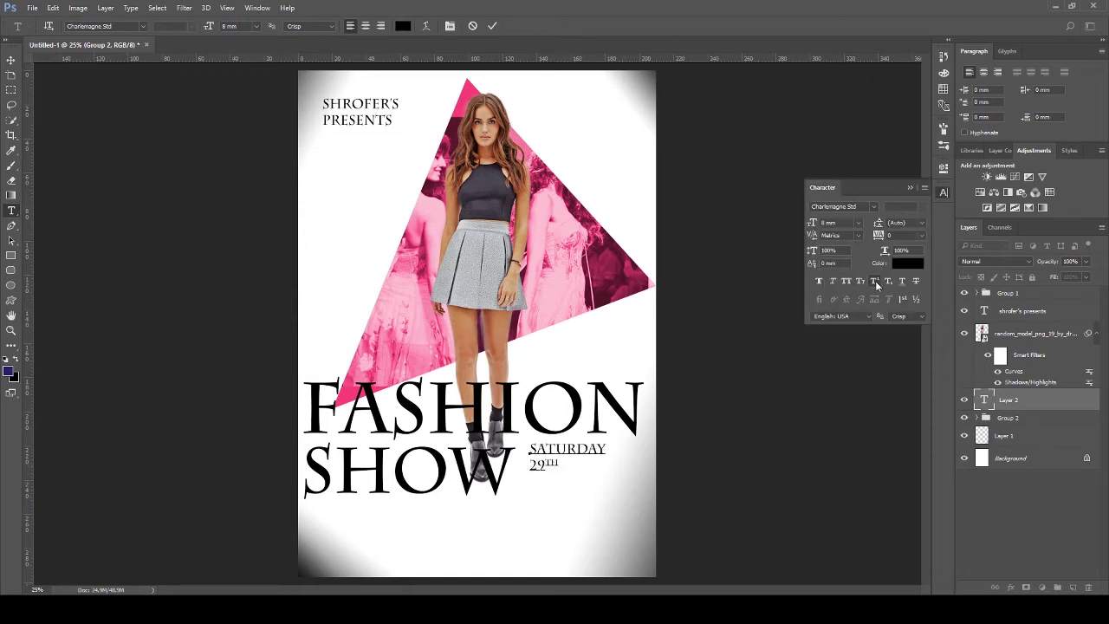
pyautogui.write('GUST')
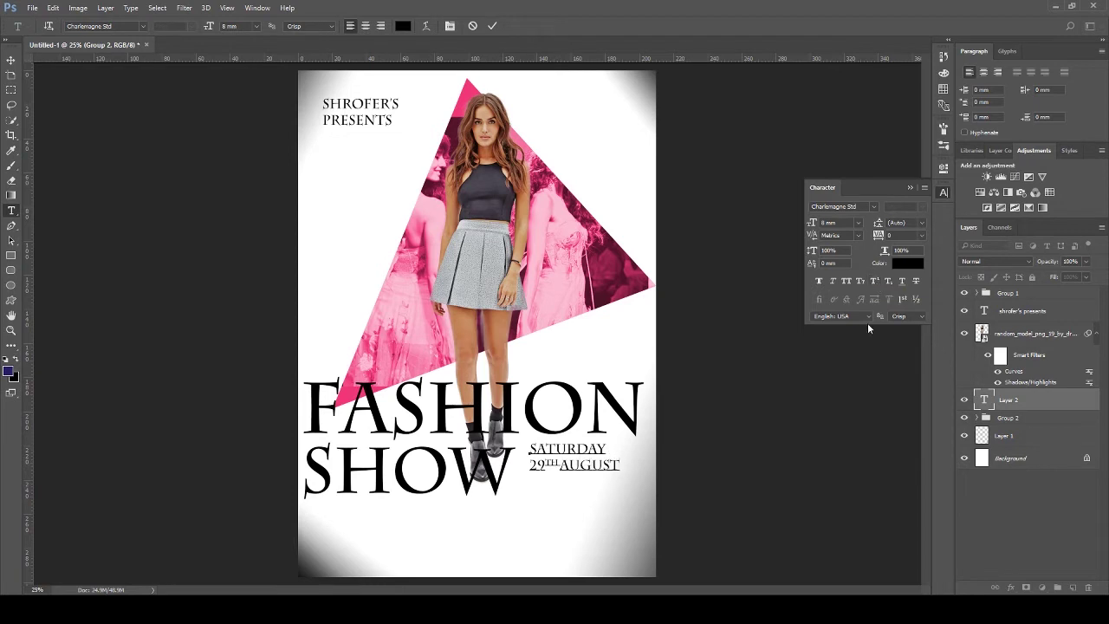
# Set the 29TH AUGUST line to 6.5 mm and add the LOS-ANGELOS line
pyautogui.moveTo(530, 466); pyautogui.dragTo(624, 476)
pyautogui.tripleClick(542, 475)
pyautogui.click(827, 223)
pyautogui.write('6.5')
pyautogui.press('Return')
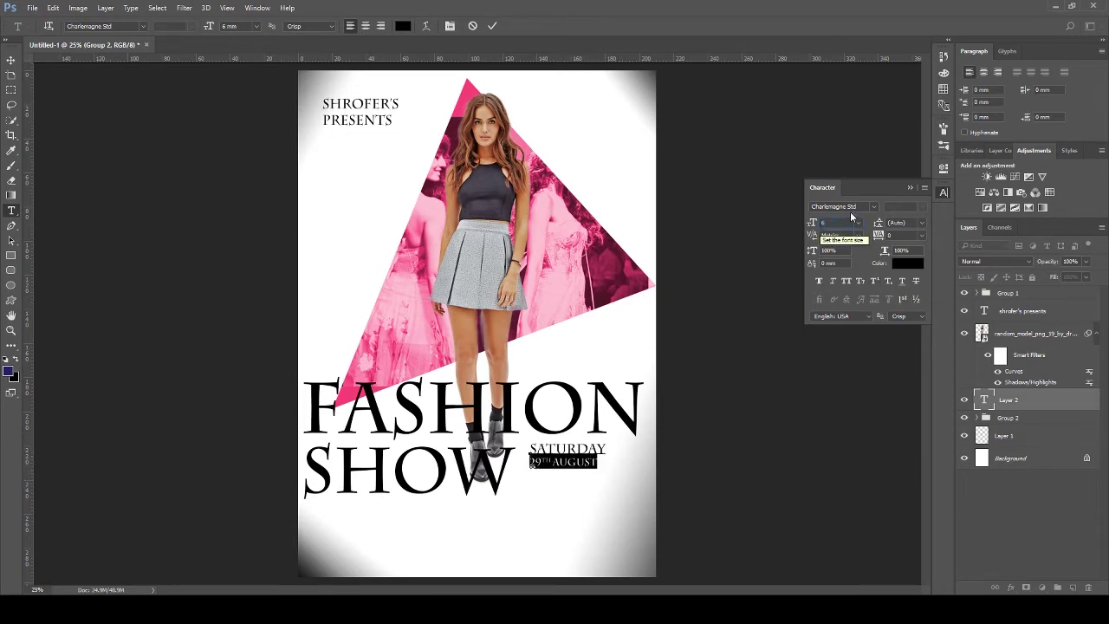
pyautogui.click(606, 464)
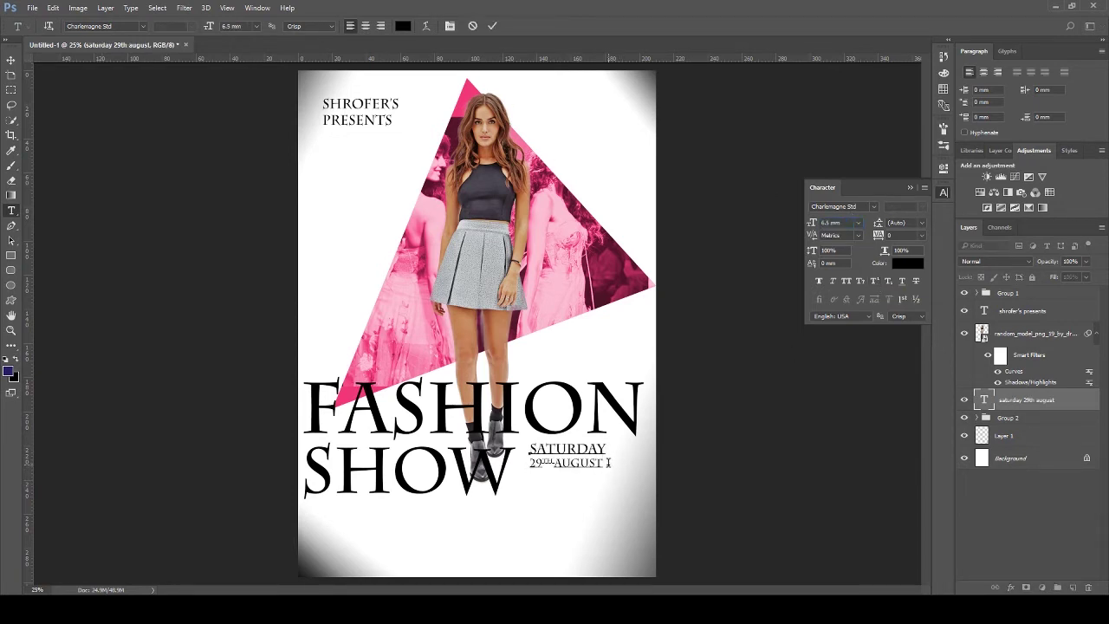
pyautogui.write('8')
pyautogui.write('NGELOS')
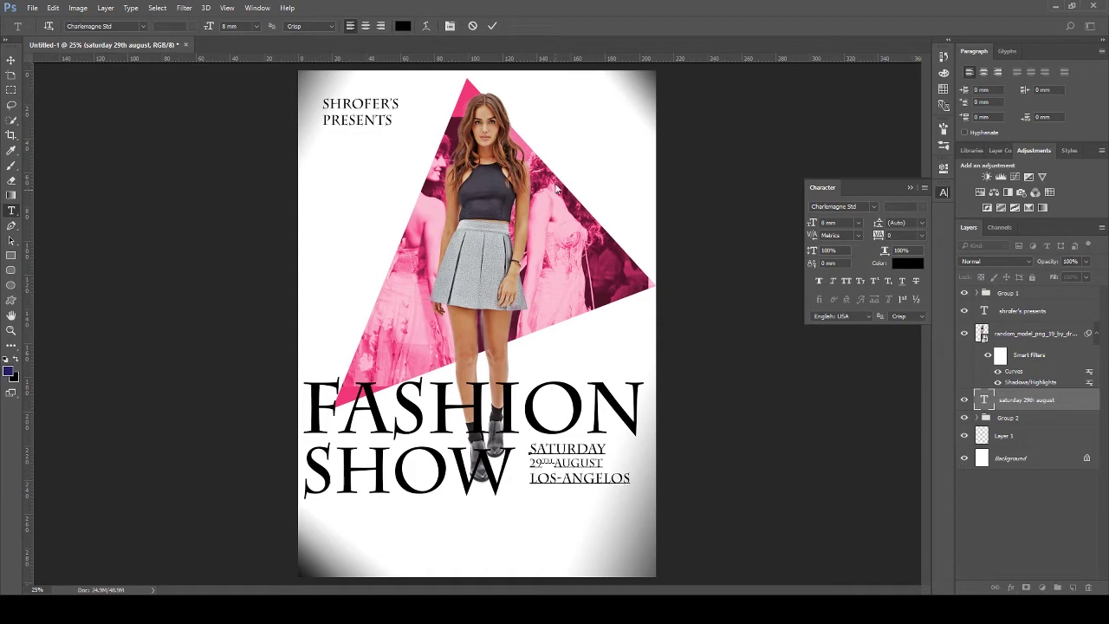
# Colour all the date text pink
pyautogui.hotkey('ctrl', 'a')
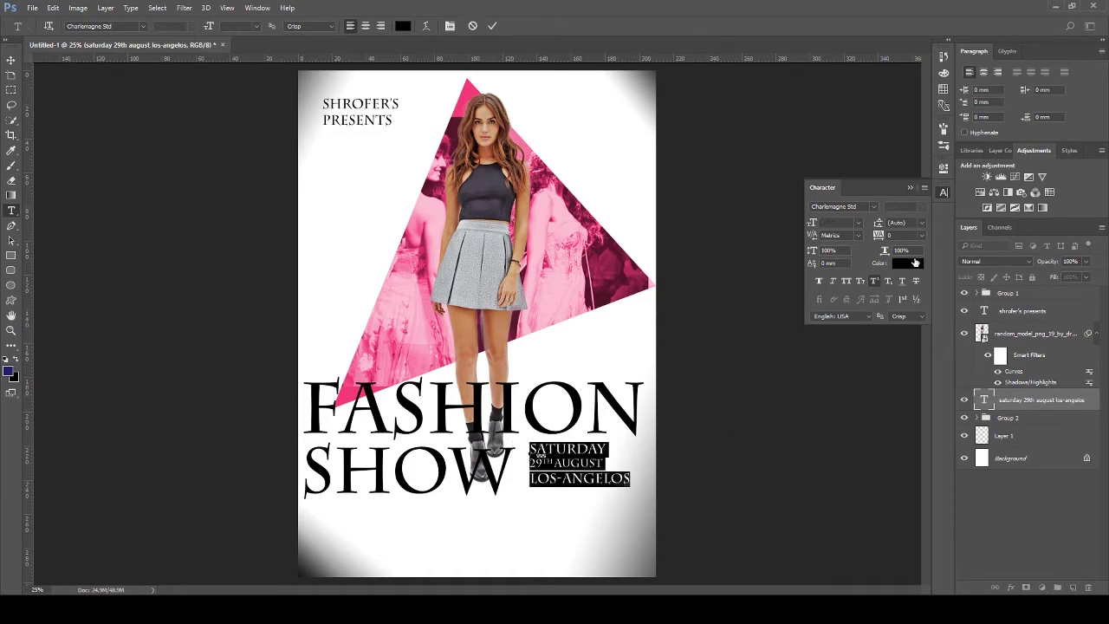
pyautogui.click(915, 262)
pyautogui.click(883, 178)
pyautogui.hotkey('ctrl', 'Return')
# Move the date text slightly down and nudge the FASHION SHOW group upward
pyautogui.press('v')
pyautogui.moveTo(580, 450); pyautogui.dragTo(589, 461)
pyautogui.hotkey('ctrl', 't')
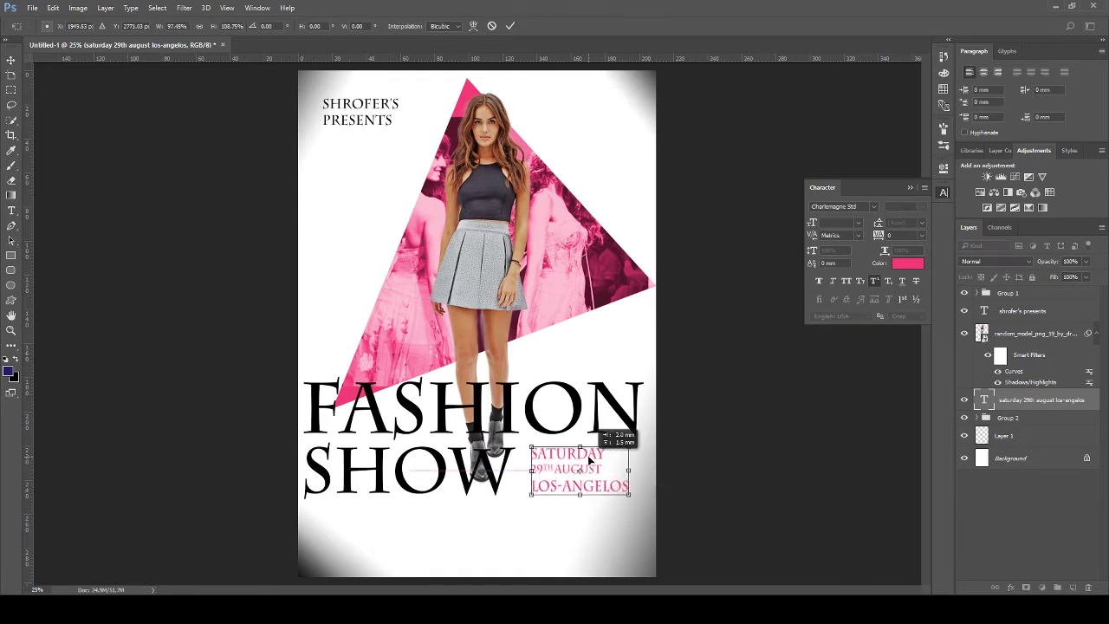
pyautogui.click(509, 26)
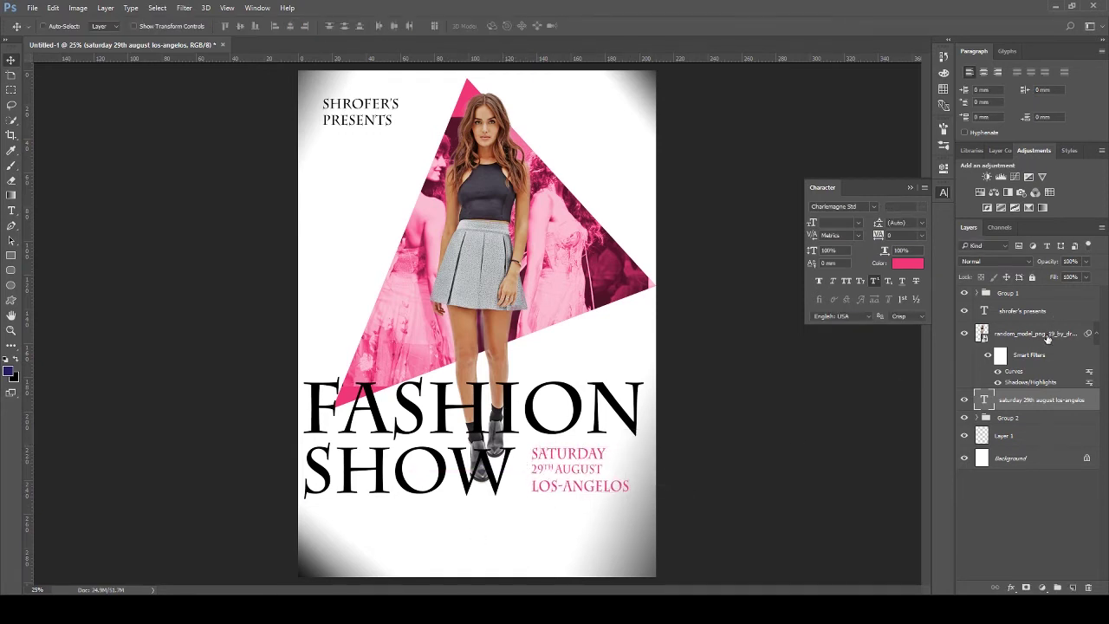
pyautogui.click(1031, 295)
pyautogui.moveTo(516, 414); pyautogui.dragTo(515, 406)
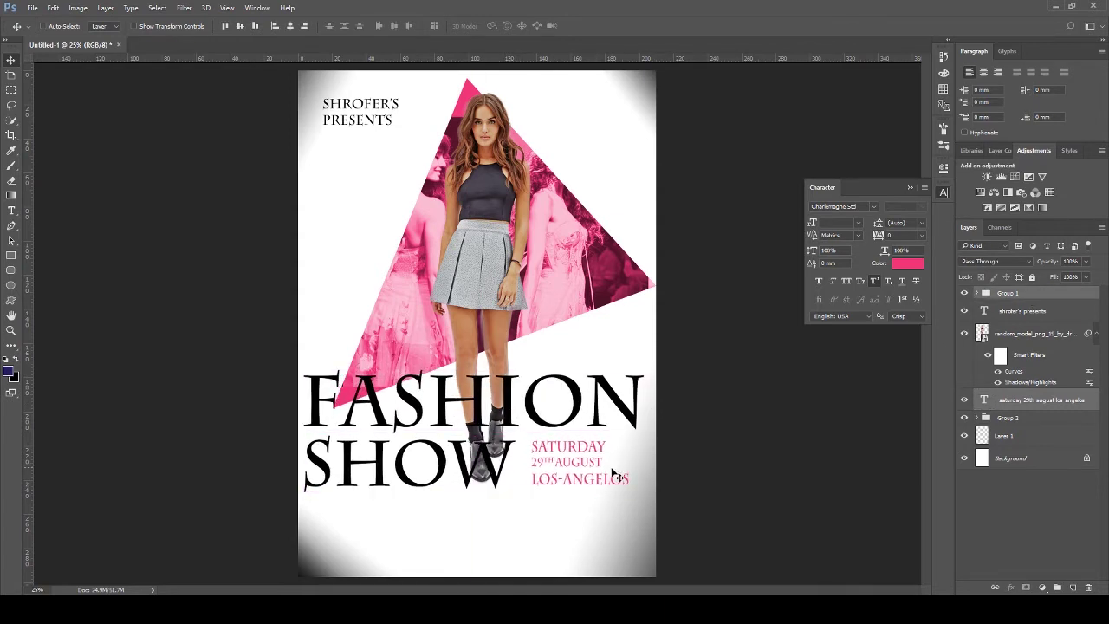
# Type the pink detail lines STARTS AT 6AM, ADMISSION $100 and FREE PARKING below SHOW
pyautogui.click(570, 445)
pyautogui.press('t')
pyautogui.click(324, 511)
pyautogui.write('S')
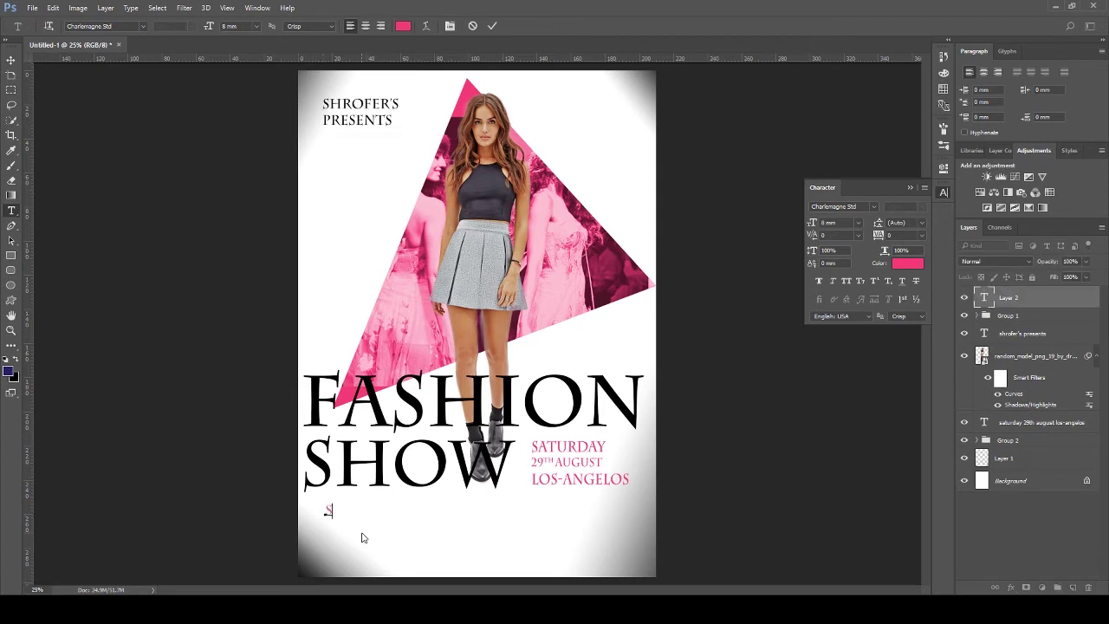
pyautogui.write('TARTS AT 8AM')
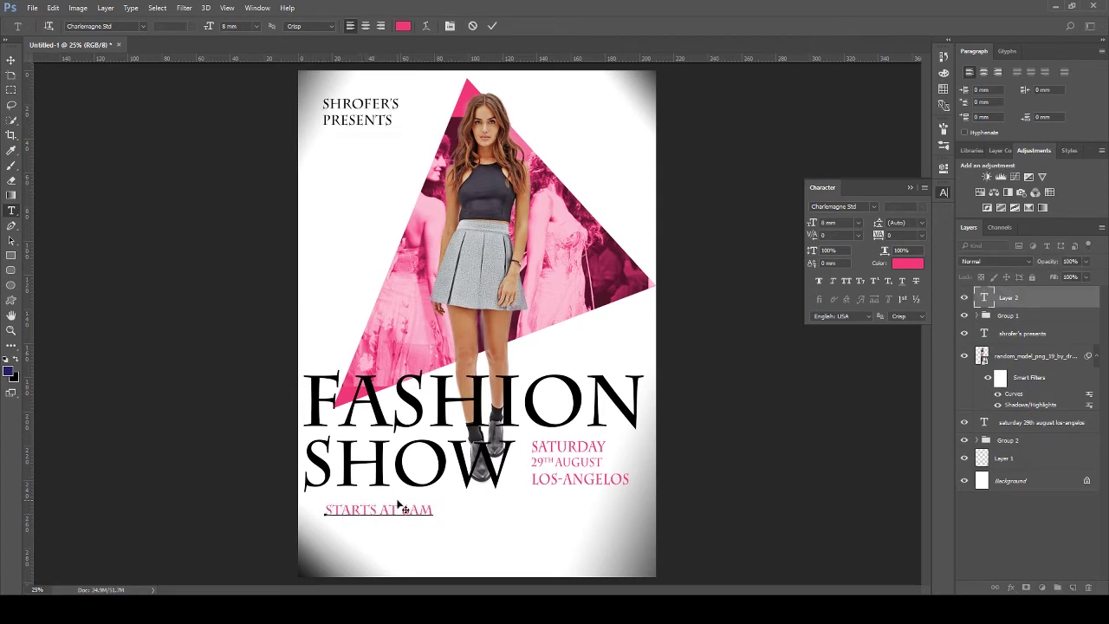
pyautogui.hotkey('ctrl', 'a')
pyautogui.click(437, 516)
pyautogui.write('ADMI')
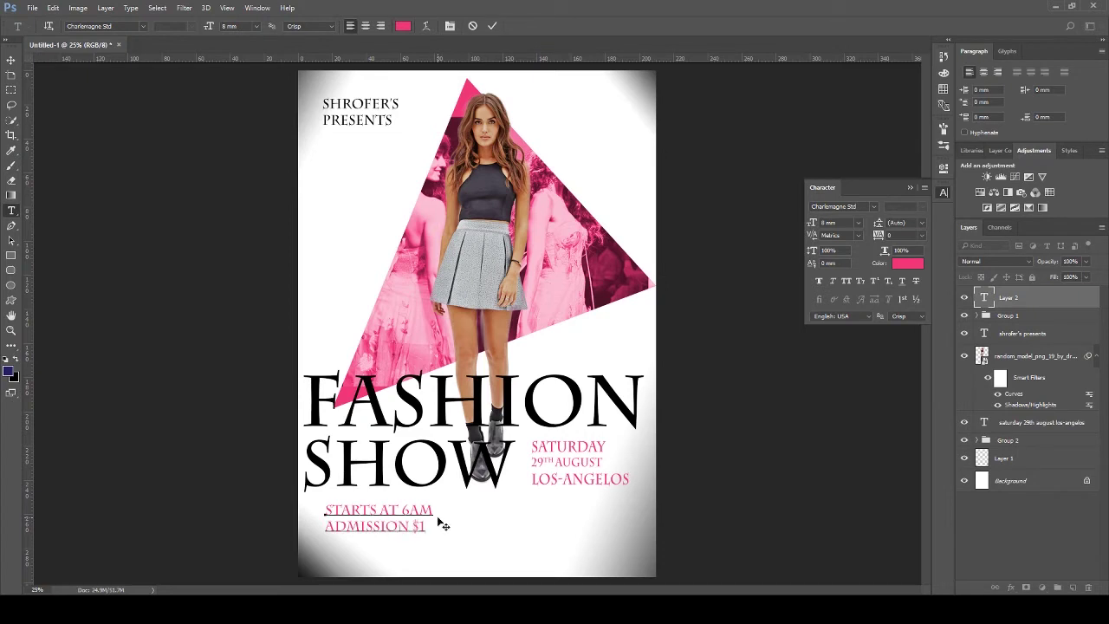
pyautogui.write('RKING')
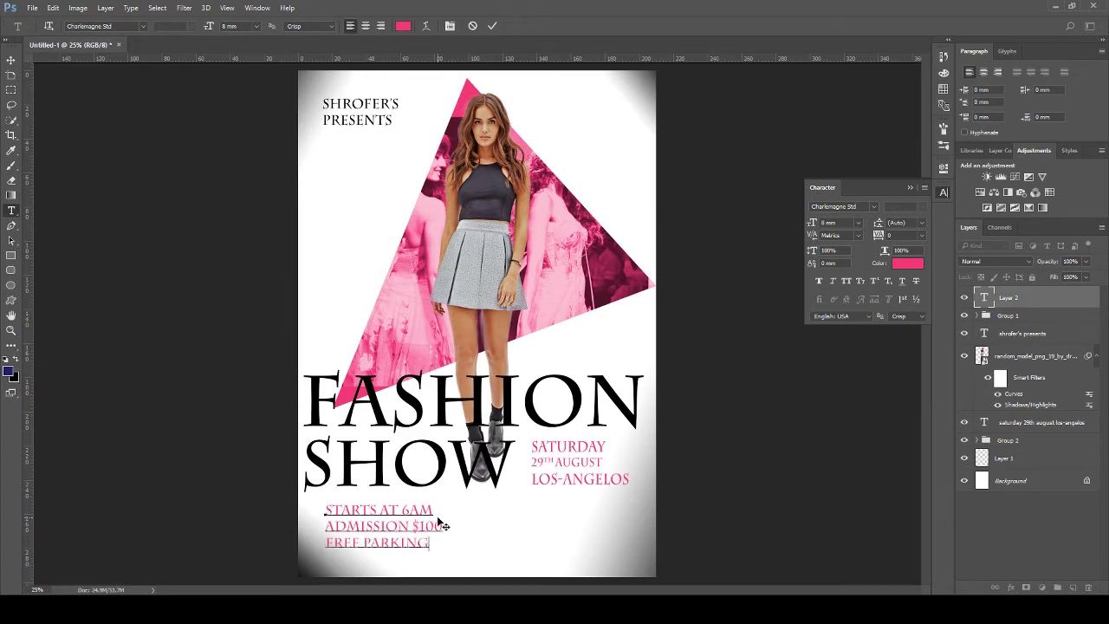
# Recolour the FREE PARKING, ADMISSION and STARTS AT labels to black #000000
pyautogui.moveTo(430, 542)
pyautogui.mouseDown()
pyautogui.moveTo(316, 542)
pyautogui.moveTo(409, 525)
pyautogui.moveTo(324, 509)
pyautogui.mouseUp()
pyautogui.click(403, 26)
pyautogui.write('000000')
pyautogui.click(915, 179)
pyautogui.click(403, 25)
pyautogui.write('000000')
pyautogui.press('Return')
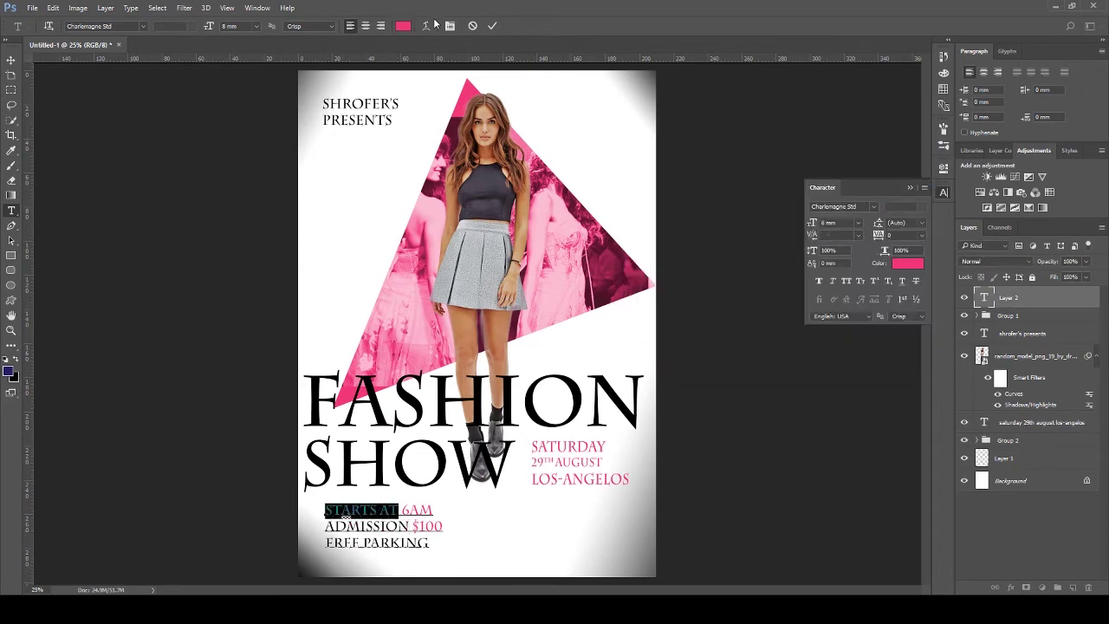
pyautogui.click(403, 25)
pyautogui.write('000000')
pyautogui.press('Return')
# Resize the details block to 5.5 mm and nudge it slightly up and right
pyautogui.moveTo(425, 544); pyautogui.dragTo(305, 508)
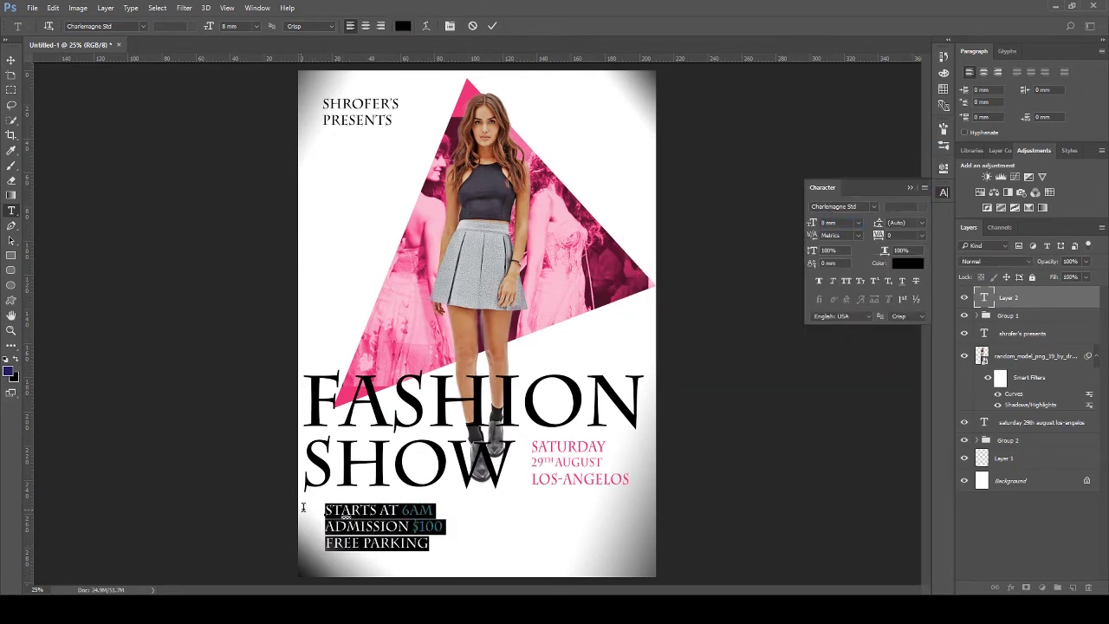
pyautogui.click(827, 223)
pyautogui.write('5.5')
pyautogui.press('Return')
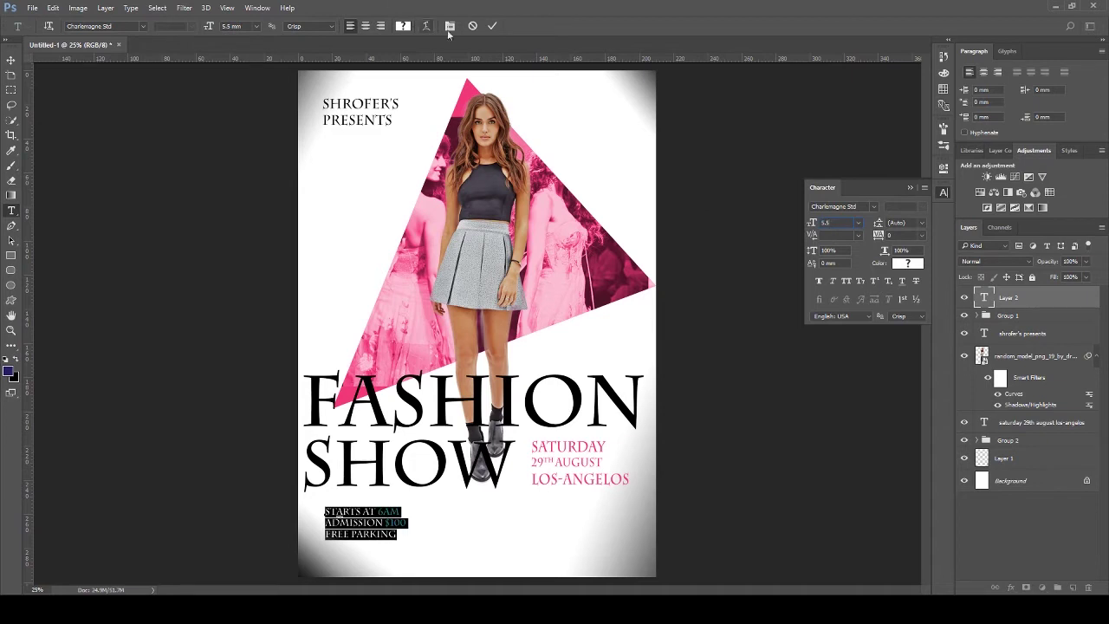
pyautogui.click(492, 25)
pyautogui.press('v')
pyautogui.moveTo(387, 552); pyautogui.dragTo(391, 540)
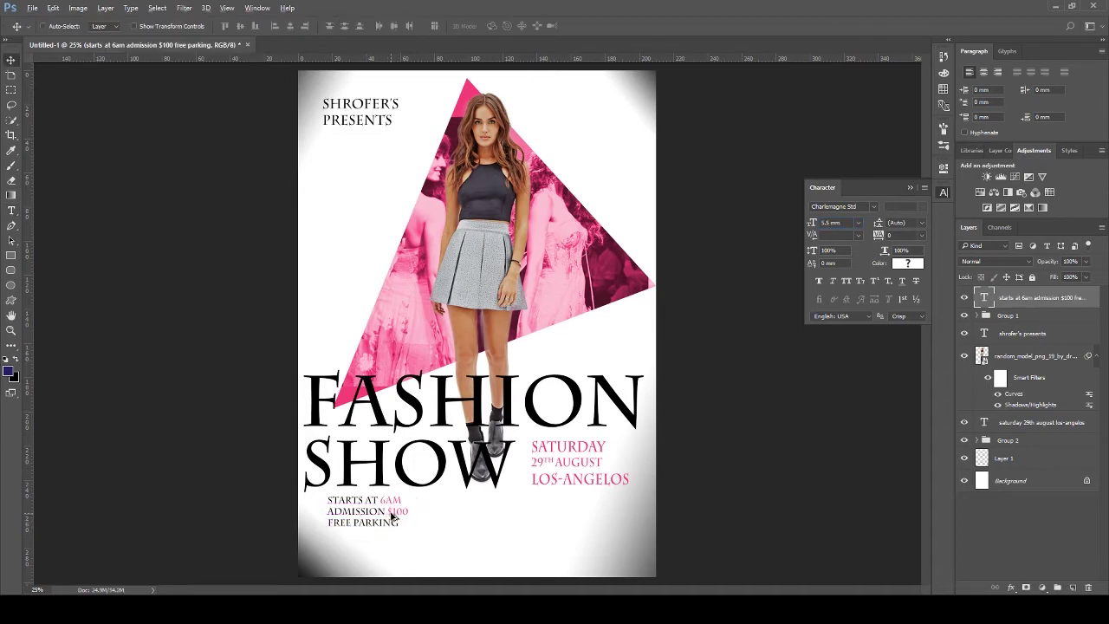
# Type the venue lines starting with BIG FASHION SHOW at lower right in pink
pyautogui.press('t')
pyautogui.click(535, 508)
pyautogui.write('BIG FASHION SH')
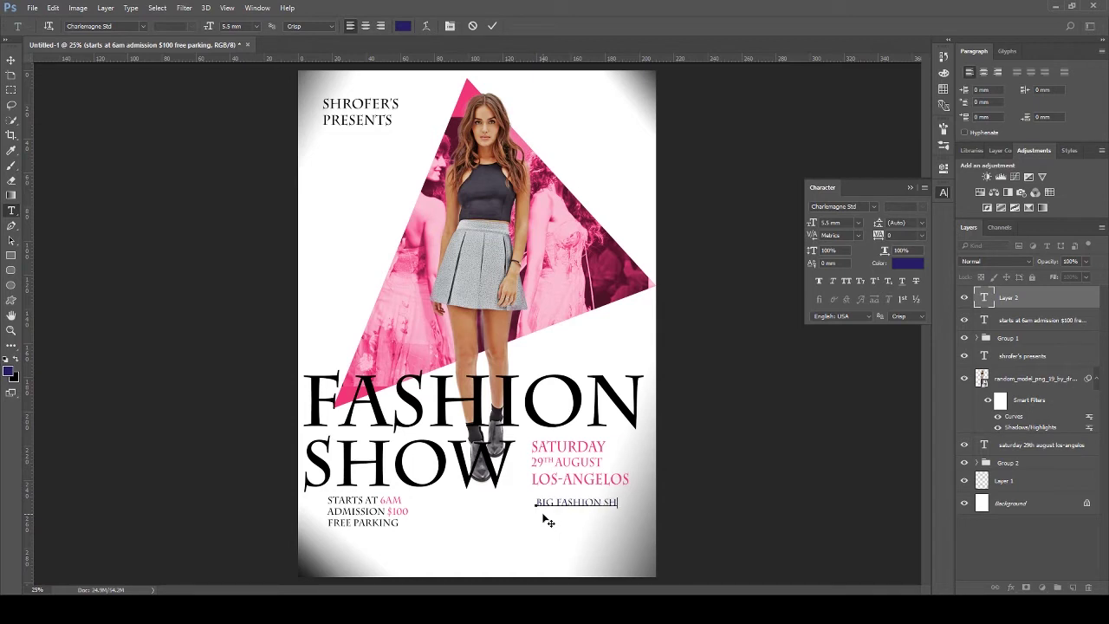
pyautogui.write('OW')
pyautogui.hotkey('ctrl', 'a')
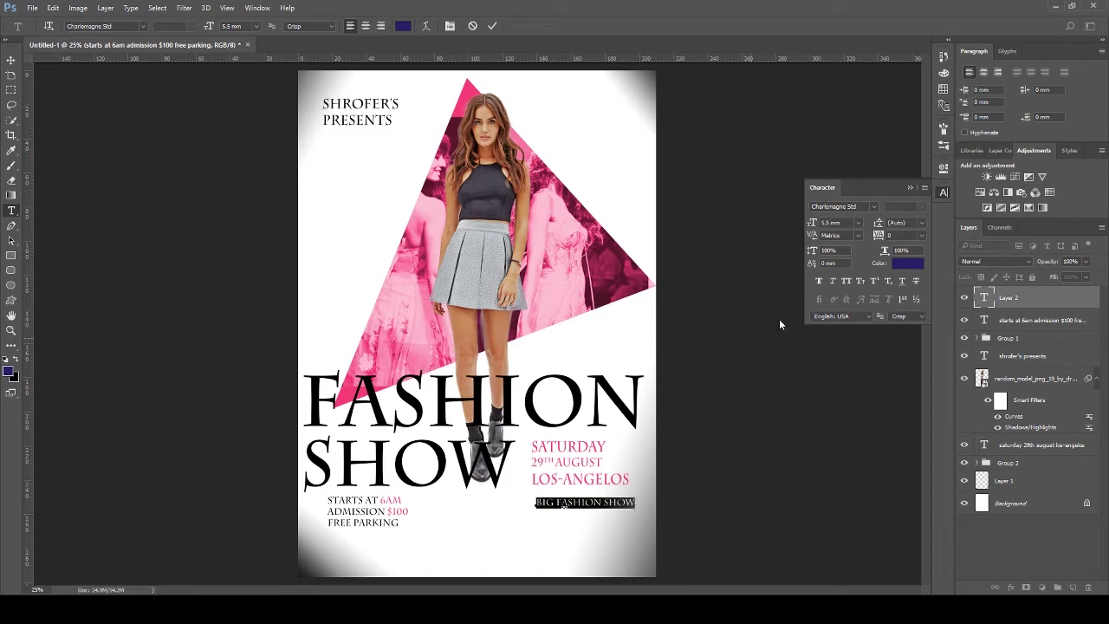
pyautogui.click(907, 262)
pyautogui.click(349, 394)
pyautogui.click(895, 178)
pyautogui.click(637, 499)
pyautogui.write('CASINO ROYAL, MAIN ST.')
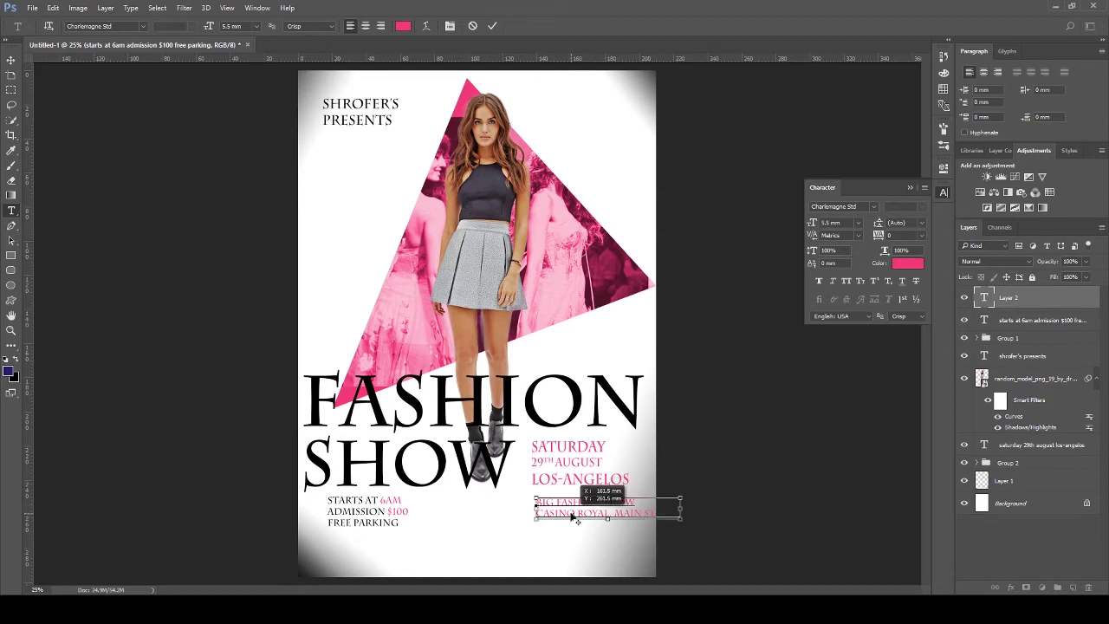
# Shift the venue block left and make MAIN STREET black
pyautogui.moveTo(603, 480); pyautogui.dragTo(570, 480)
pyautogui.moveTo(646, 512); pyautogui.dragTo(579, 513)
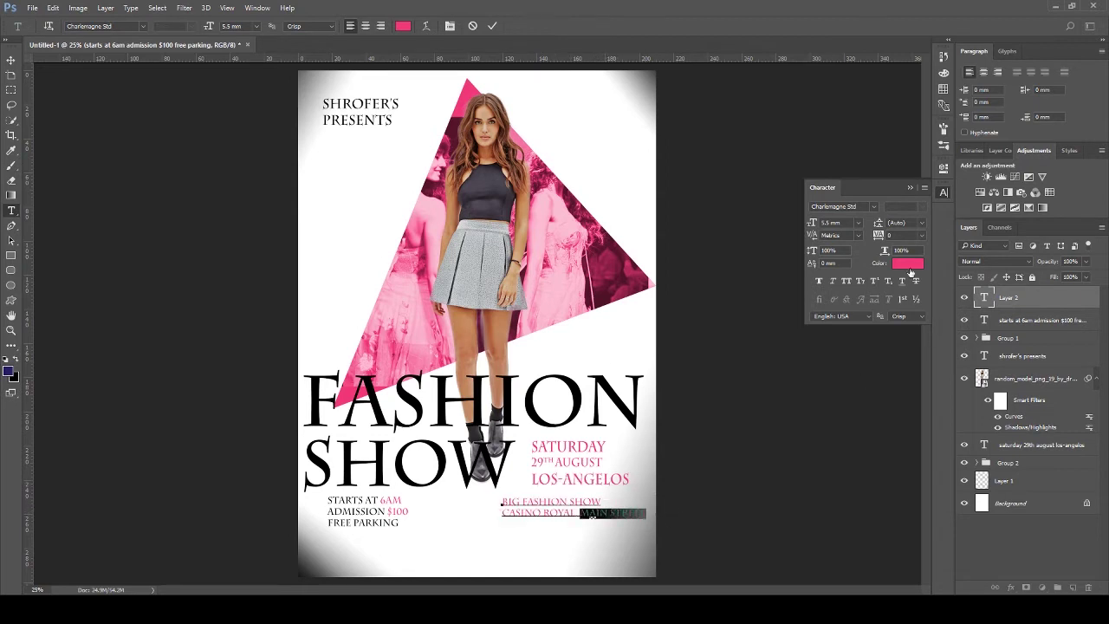
pyautogui.click(907, 263)
pyautogui.click(646, 340)
pyautogui.click(883, 176)
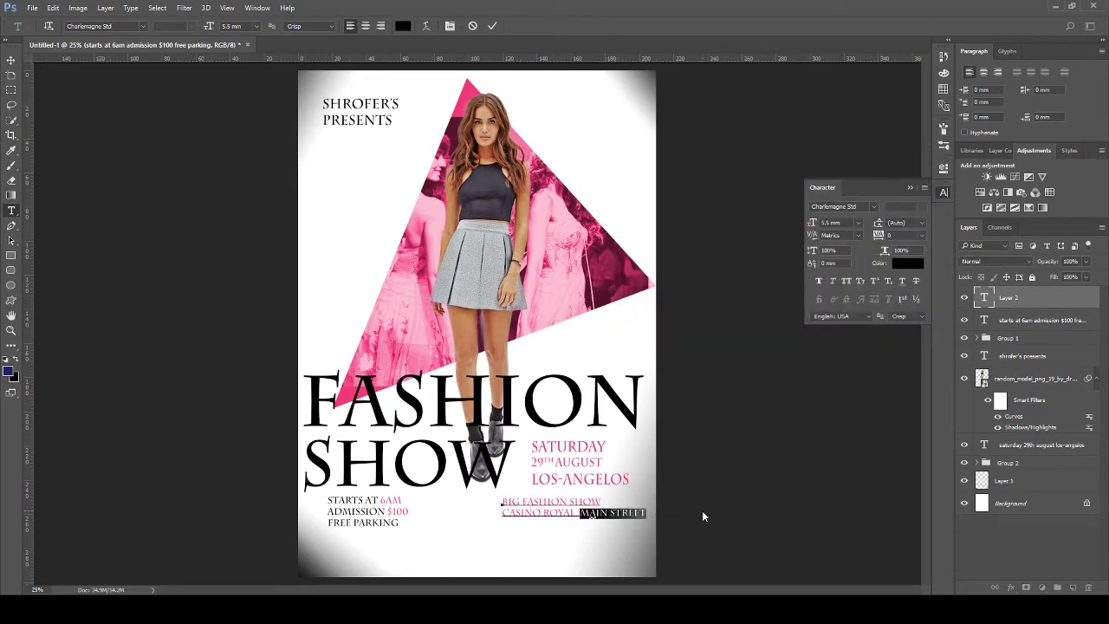
pyautogui.click(648, 512)
pyautogui.write('15TH ELEGANT AVE')
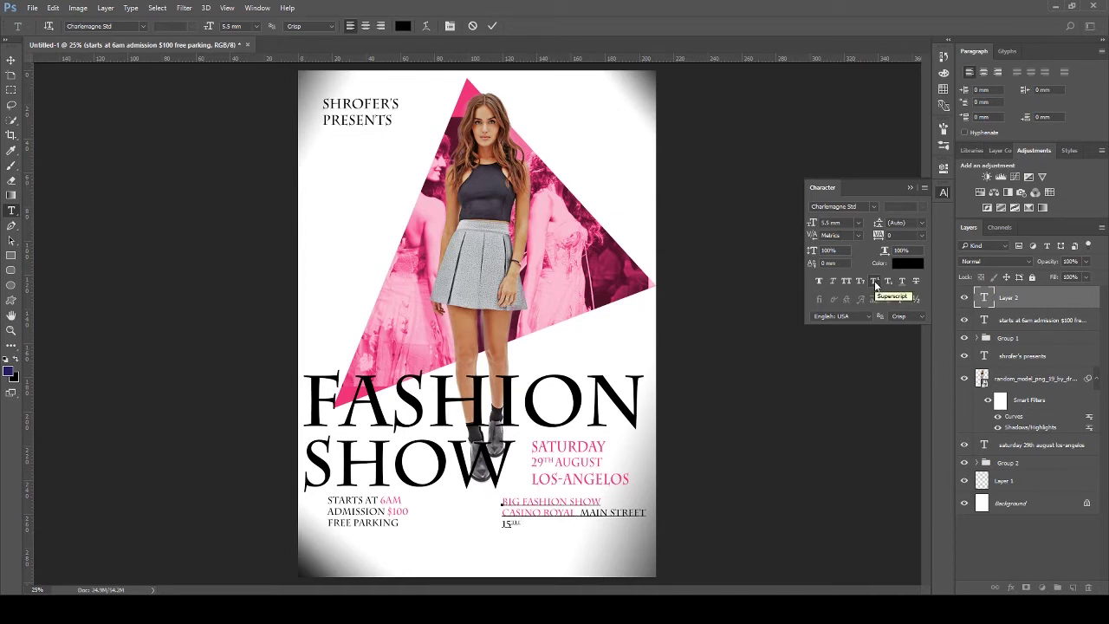
# Line the venue block up under LOS-ANGELOS and collapse the Character panel
pyautogui.hotkey('ctrl', 'a')
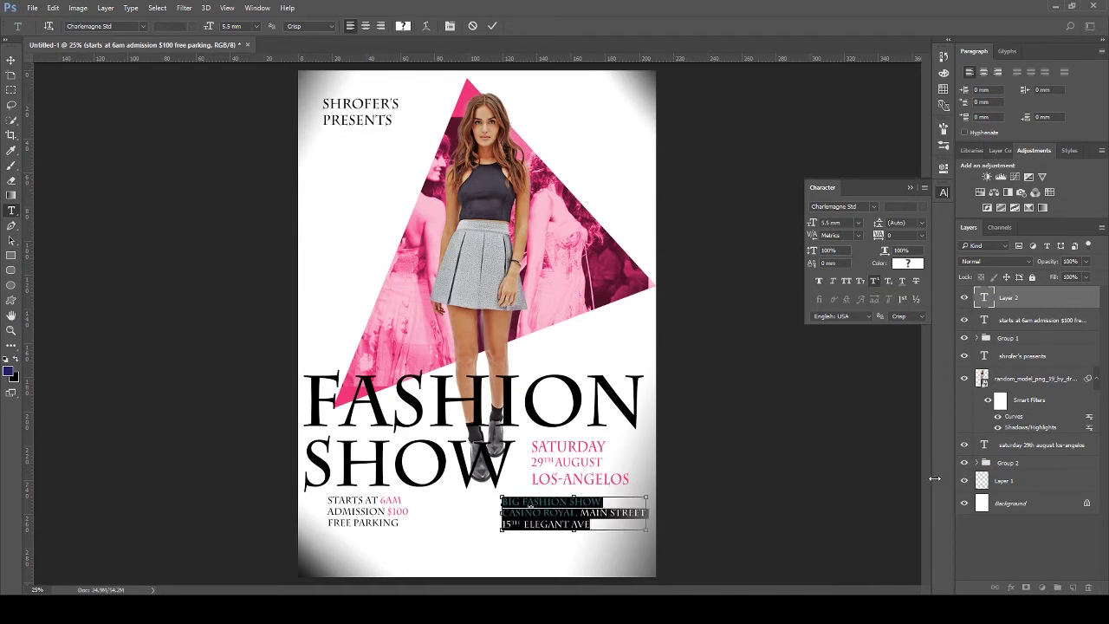
pyautogui.moveTo(598, 509)
pyautogui.mouseDown()
pyautogui.moveTo(499, 509)
pyautogui.moveTo(613, 511)
pyautogui.mouseUp()
pyautogui.click(911, 189)
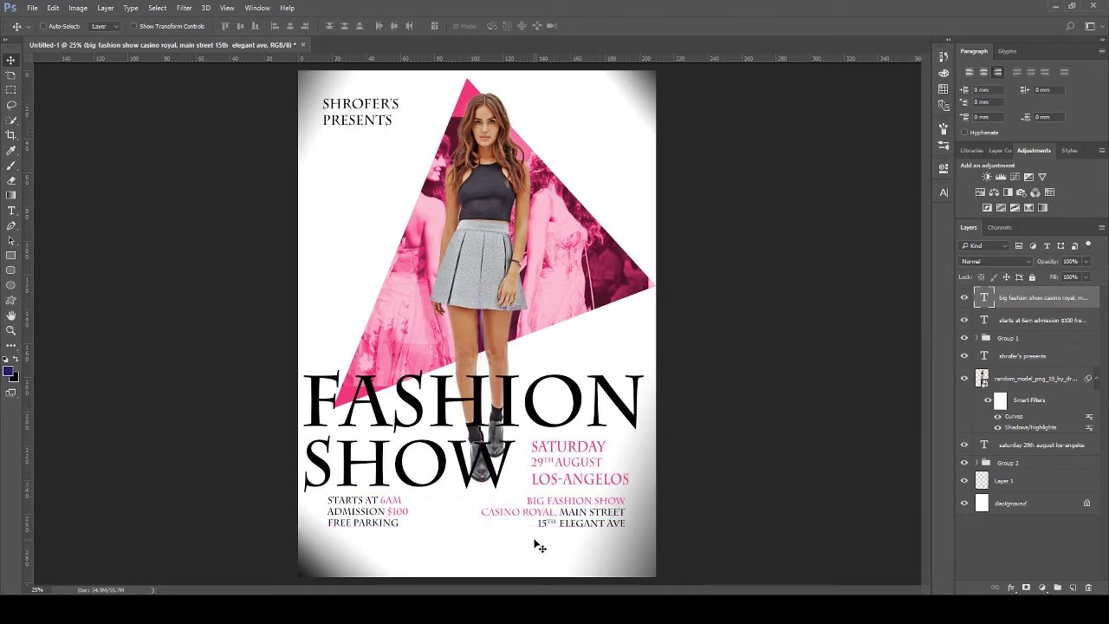
# Draw a long thin bar under the details with a black dotted outline of width 1
pyautogui.click(10, 255)
pyautogui.moveTo(335, 530); pyautogui.dragTo(616, 532)
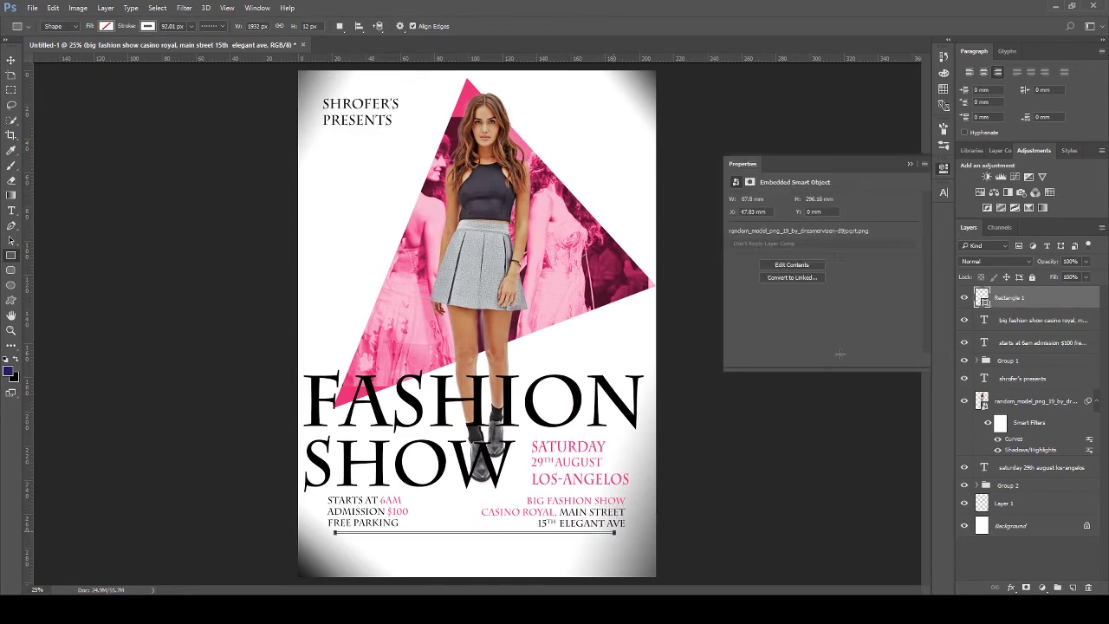
pyautogui.click(736, 234)
pyautogui.click(767, 259)
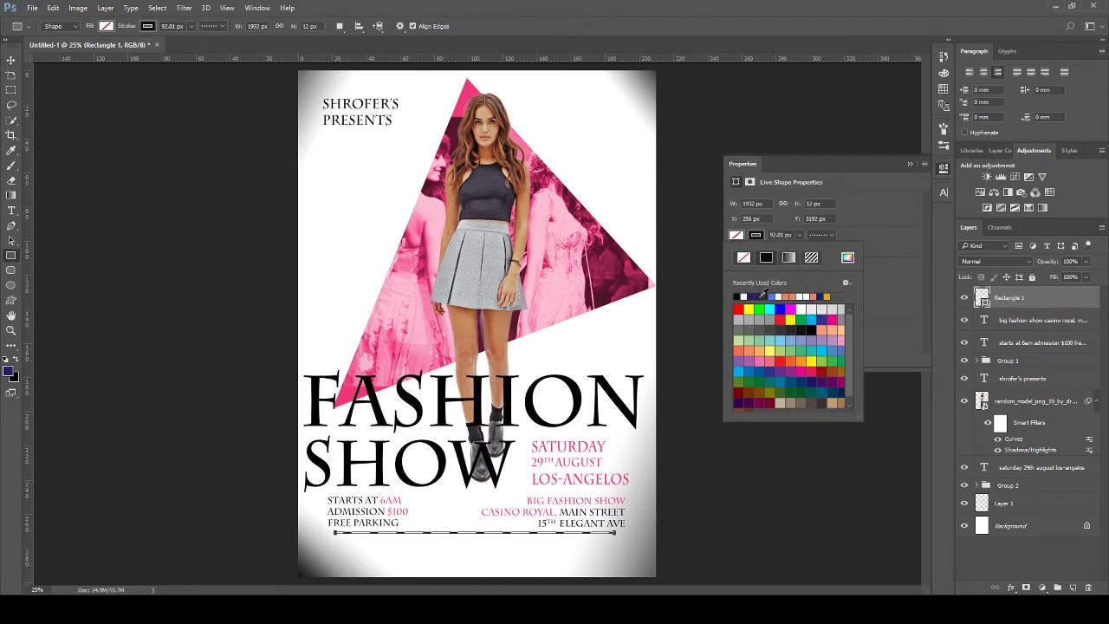
pyautogui.click(786, 235)
pyautogui.moveTo(786, 247); pyautogui.dragTo(784, 252)
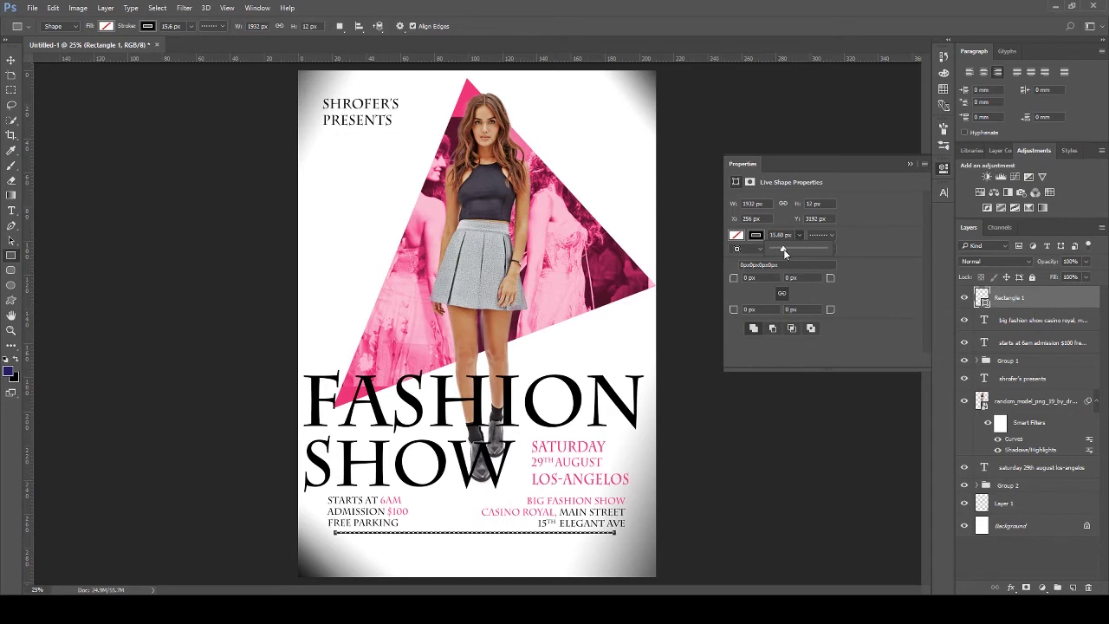
pyautogui.doubleClick(776, 235)
pyautogui.write('1')
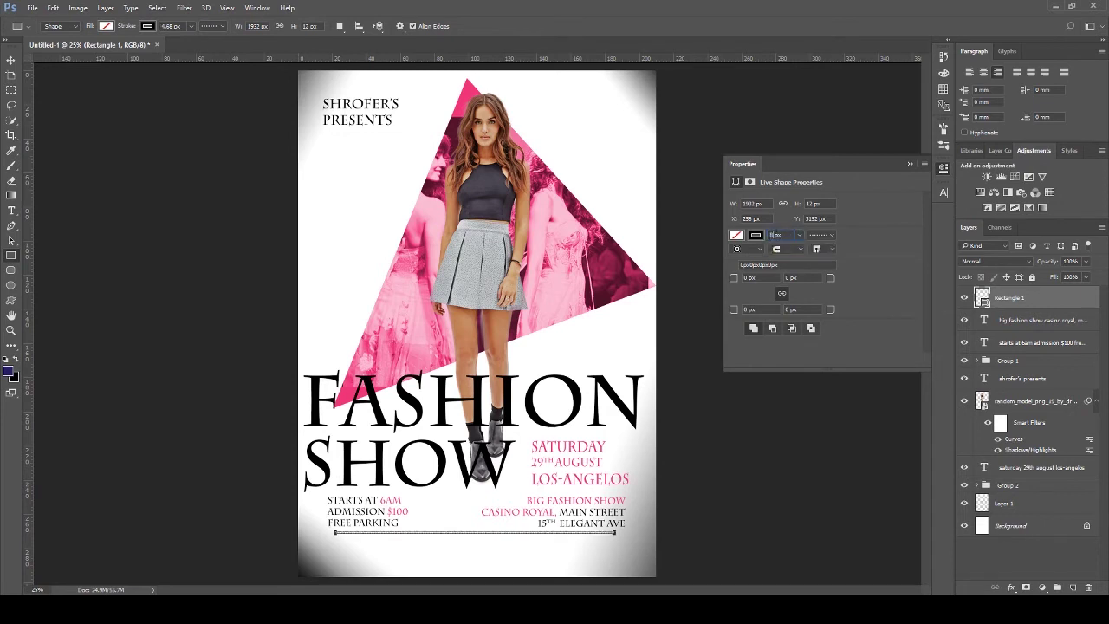
pyautogui.click(909, 163)
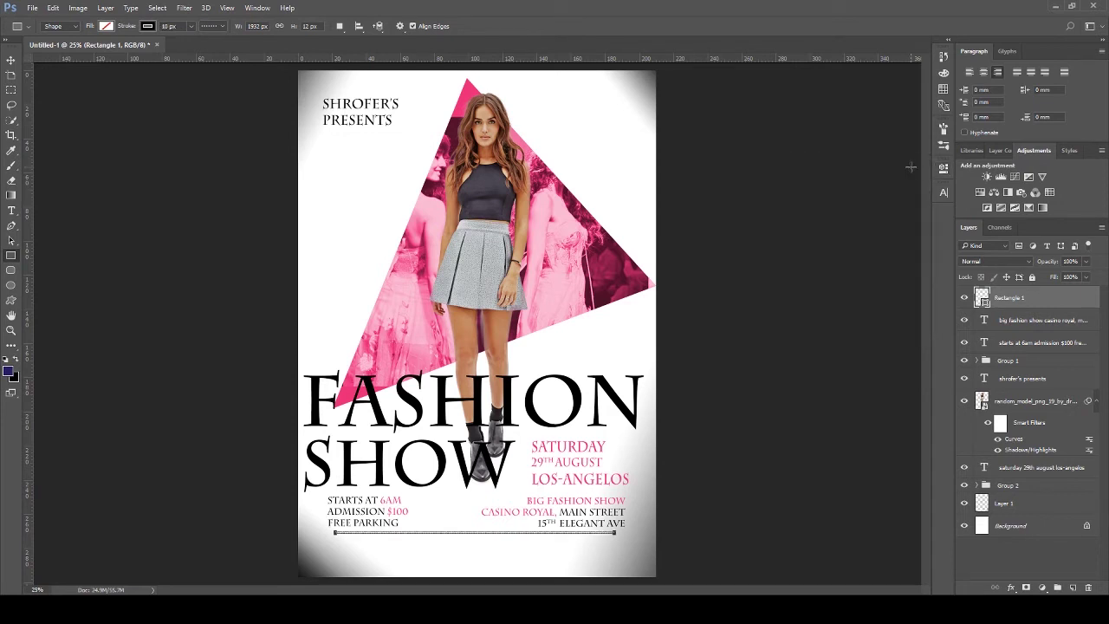
pyautogui.click(11, 60)
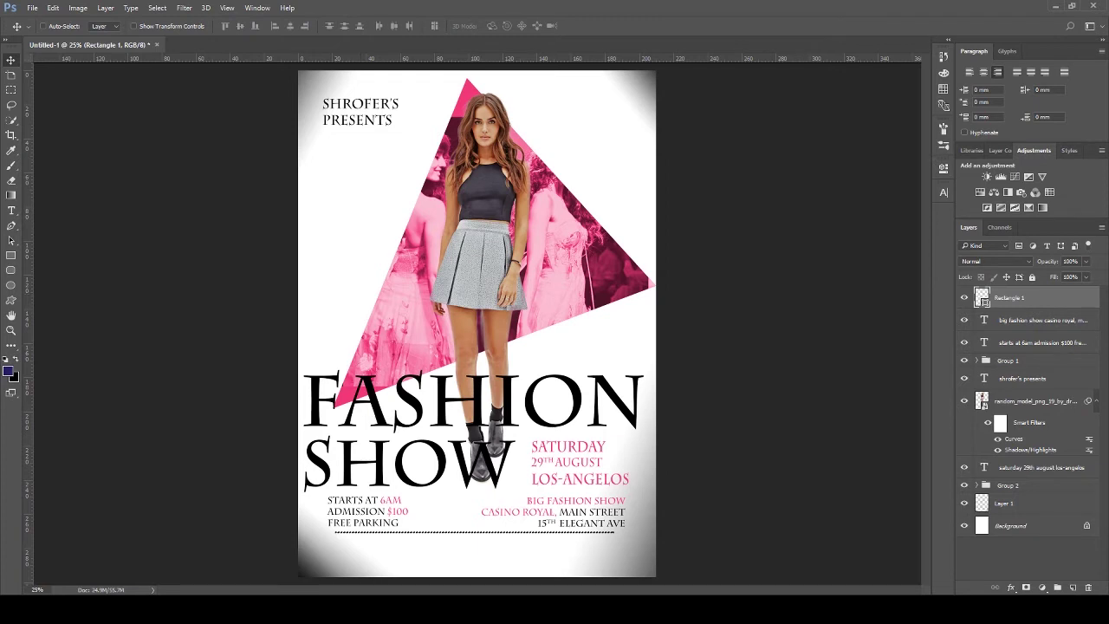
# Start a centred black MORE INFO AND RESERVE : line below the divider
pyautogui.click(11, 211)
pyautogui.click(394, 551)
pyautogui.write('MORE INFO')
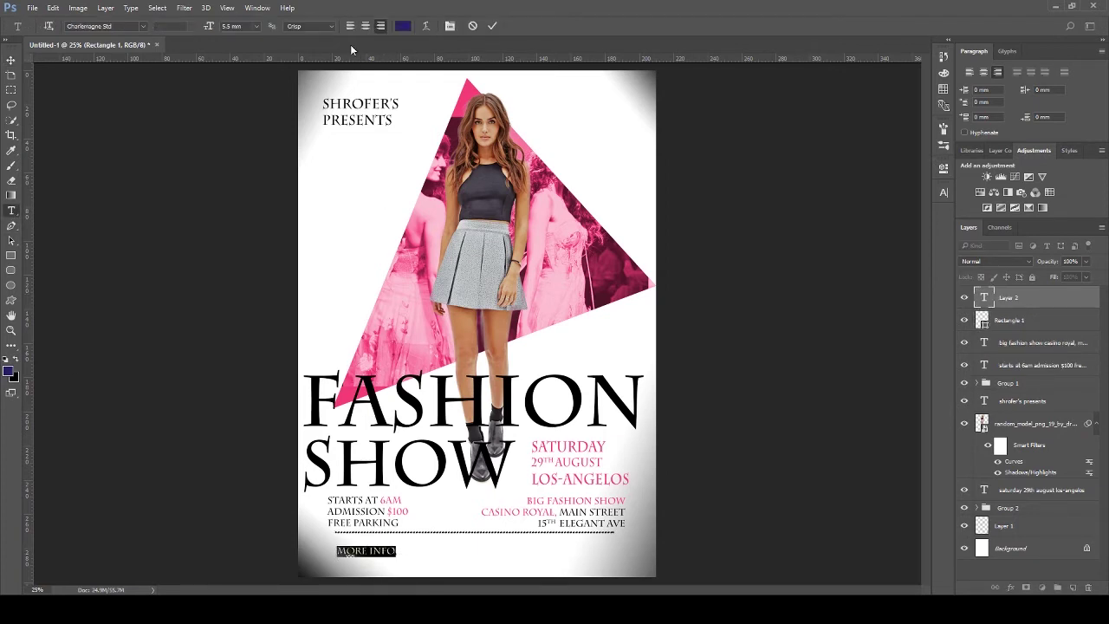
pyautogui.hotkey('ctrl', 'shift', 'c')
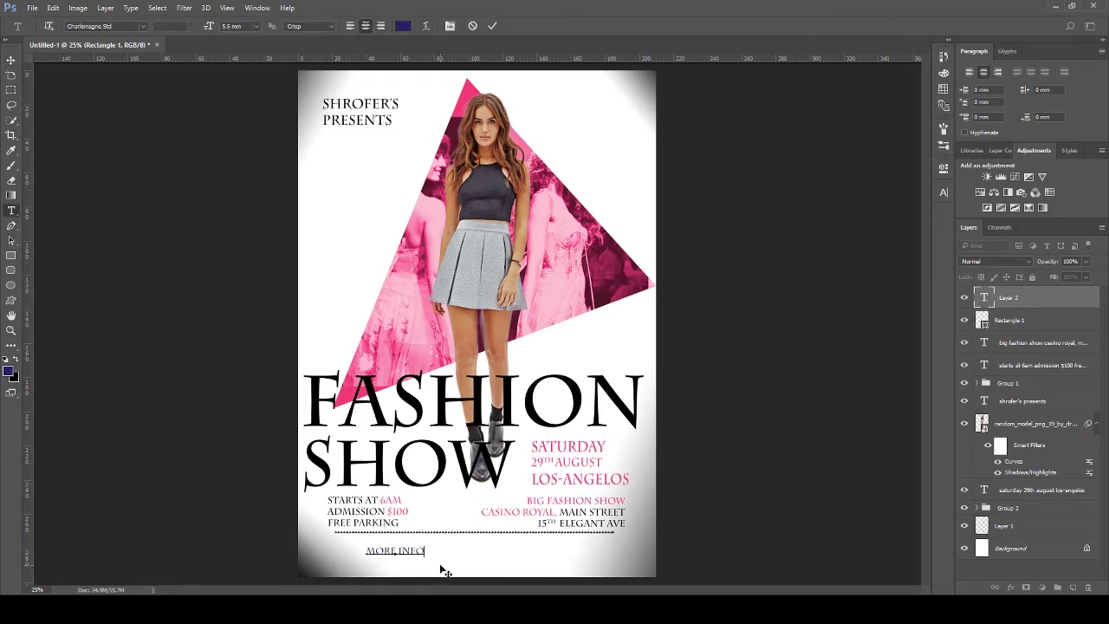
pyautogui.write(' AND RESERVE')
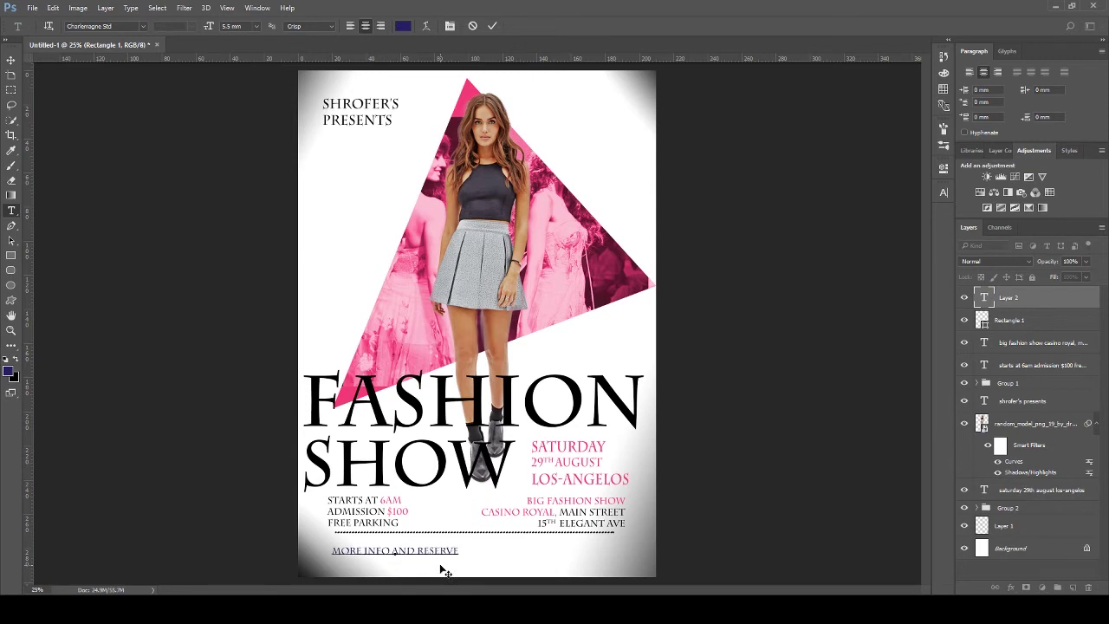
pyautogui.write(' :')
pyautogui.hotkey('ctrl', 'a')
pyautogui.click(403, 25)
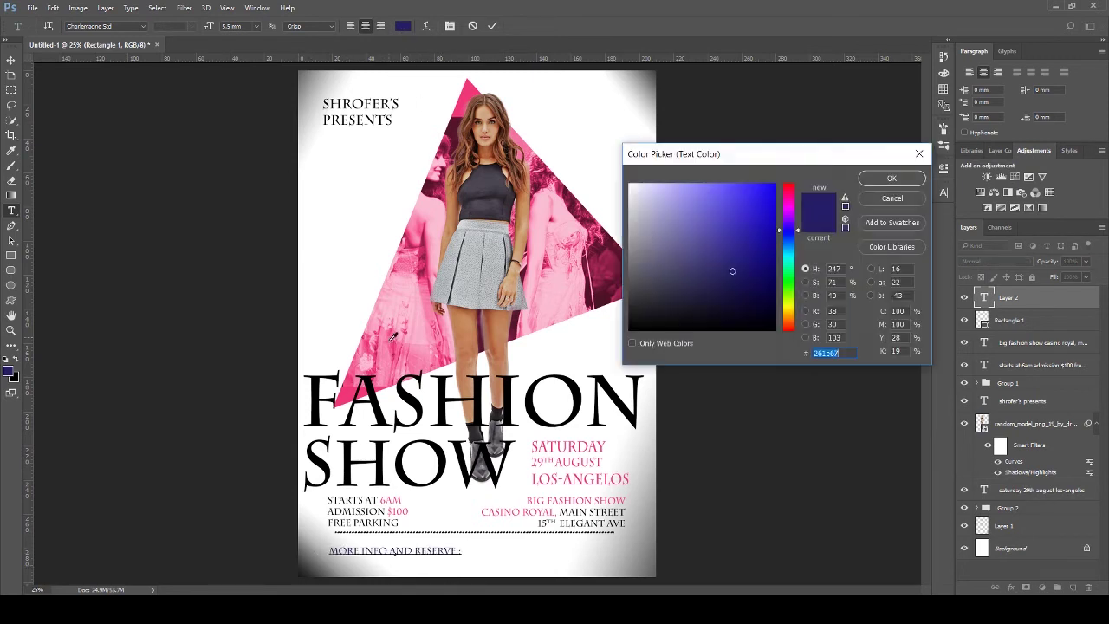
pyautogui.click(630, 329)
pyautogui.click(876, 181)
pyautogui.press('End')
pyautogui.write('786 ')
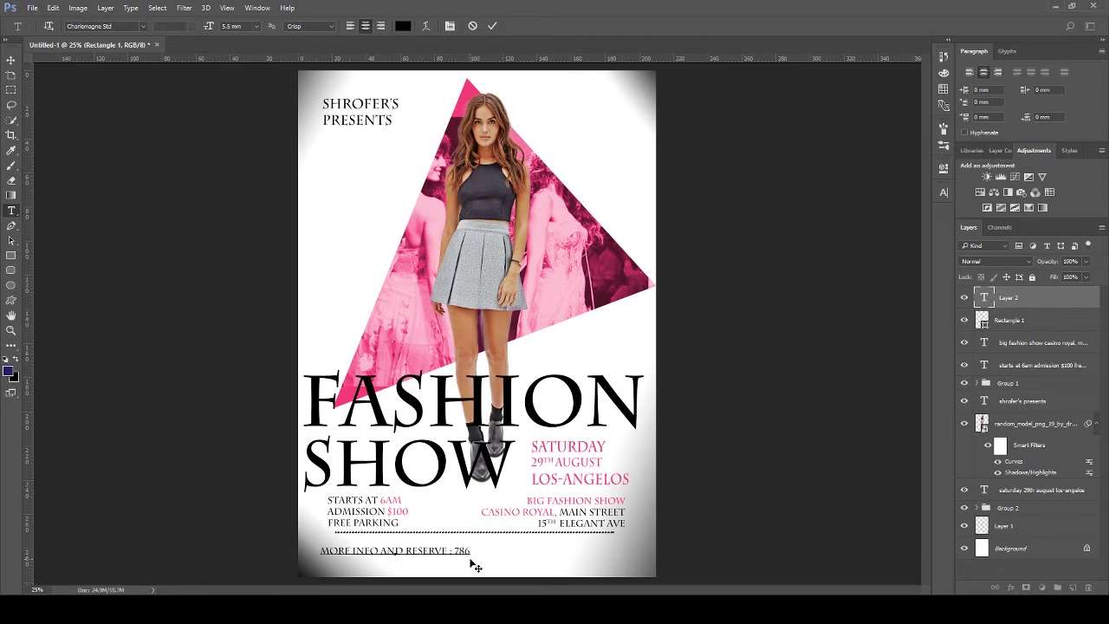
pyautogui.write('915 646')
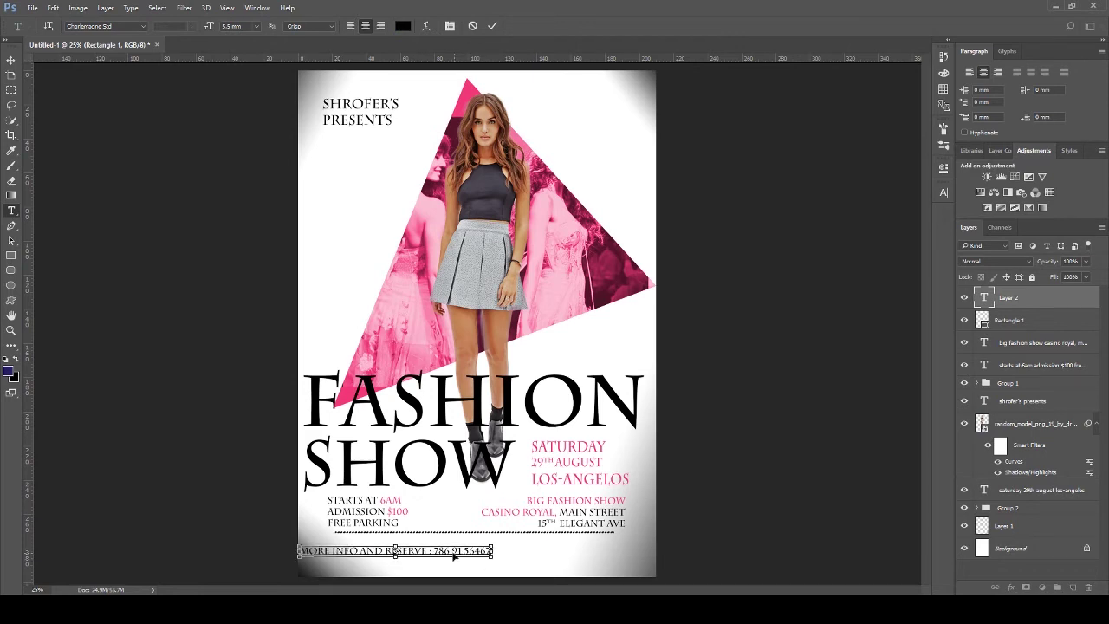
pyautogui.moveTo(466, 556); pyautogui.dragTo(537, 549)
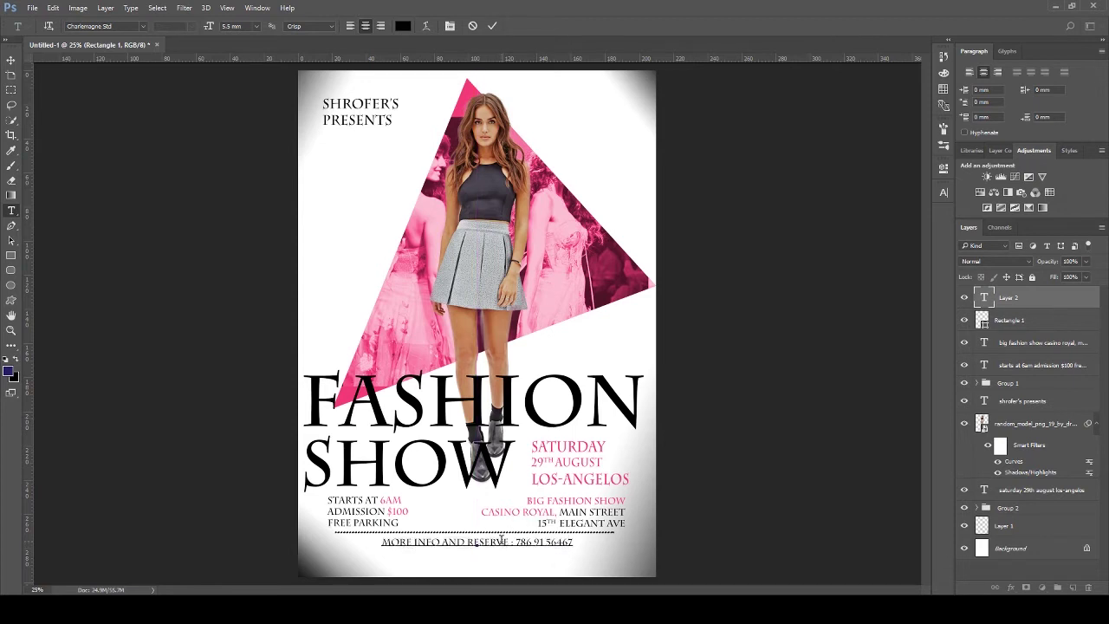
pyautogui.hotkey('ctrl', 'Return')
pyautogui.click(386, 543)
pyautogui.moveTo(572, 543); pyautogui.dragTo(514, 542)
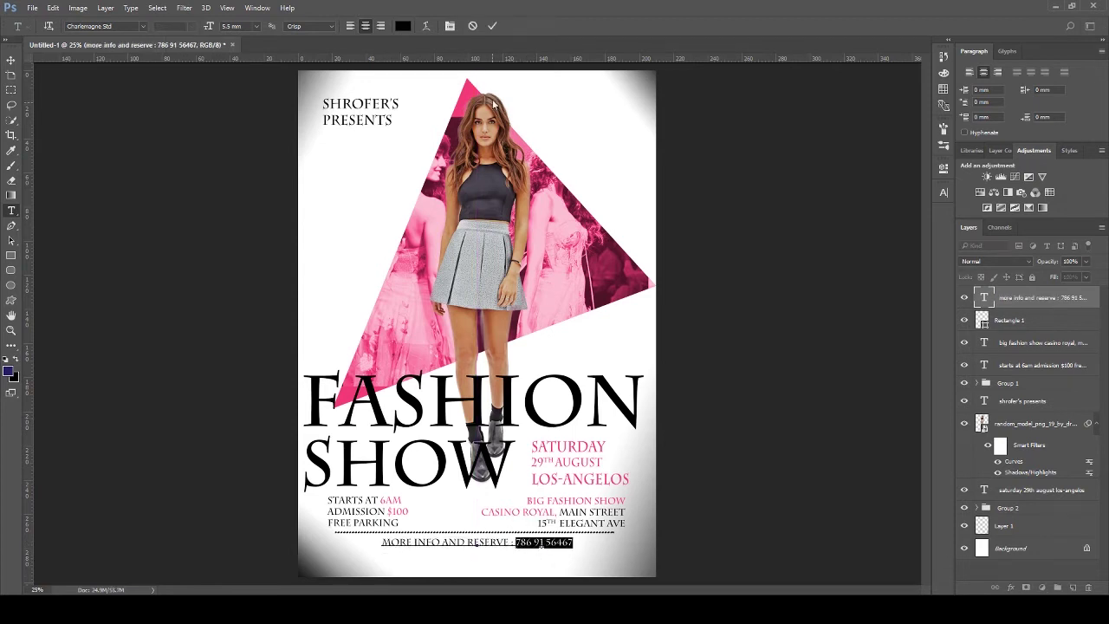
pyautogui.click(403, 25)
pyautogui.click(459, 104)
pyautogui.press('Return')
pyautogui.hotkey('ctrl', 'Return')
pyautogui.click(384, 560)
pyautogui.write('WWW.SHROF')
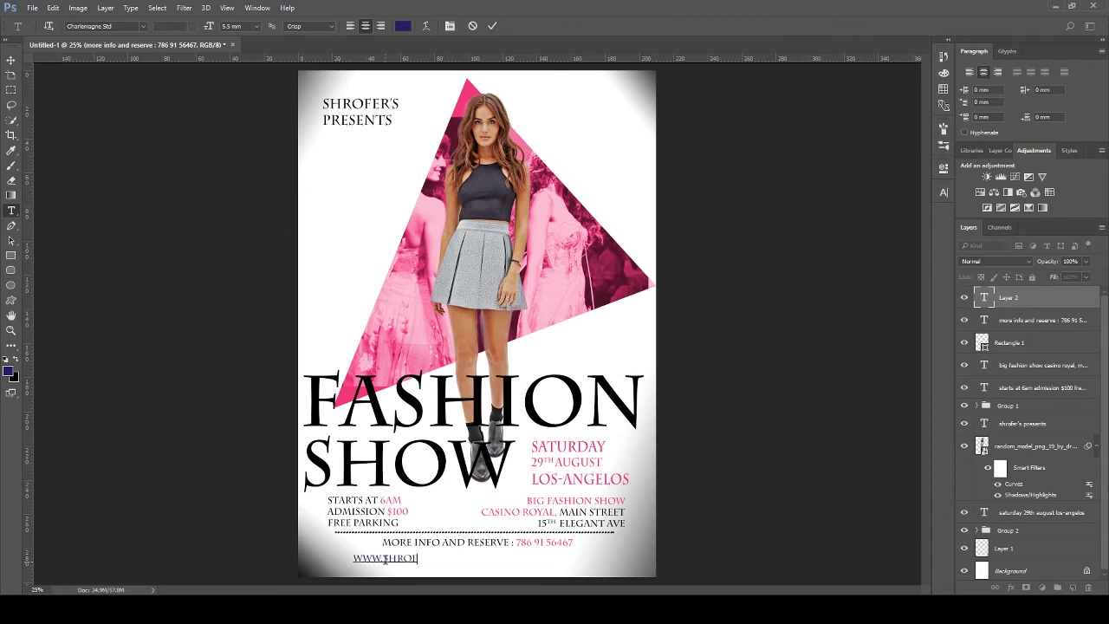
pyautogui.write('ERS.COM')
pyautogui.hotkey('ctrl', 'a')
pyautogui.click(403, 25)
pyautogui.write('000000')
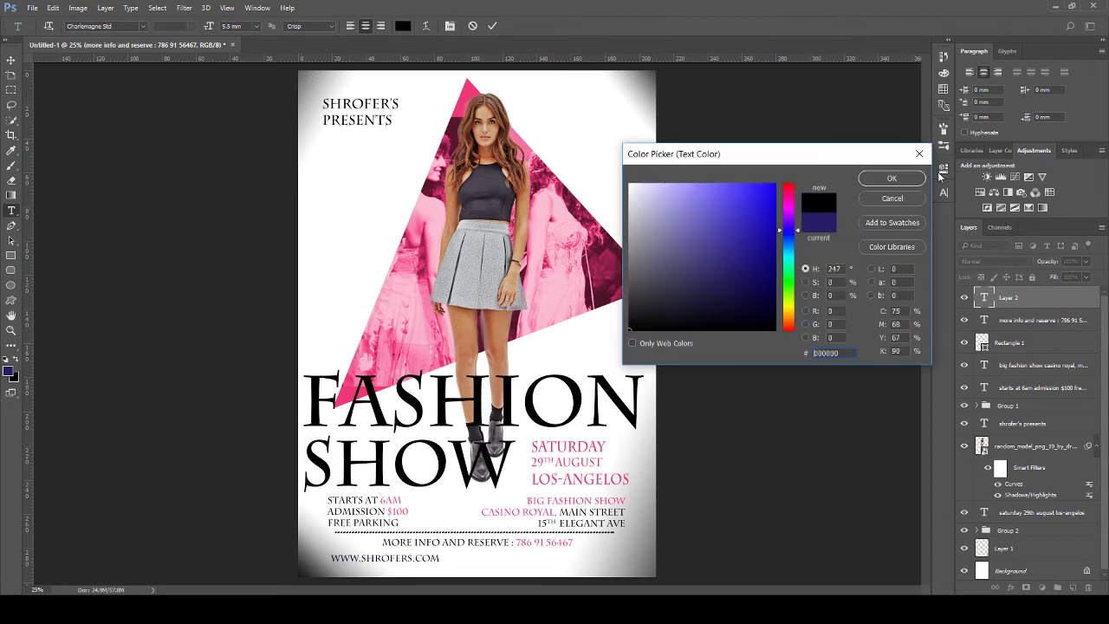
pyautogui.press('Return')
pyautogui.hotkey('ctrl', 'Return')
pyautogui.press('v')
pyautogui.moveTo(381, 558); pyautogui.dragTo(473, 554)
pyautogui.doubleClick(983, 297)
pyautogui.click(402, 25)
pyautogui.write('f13779')
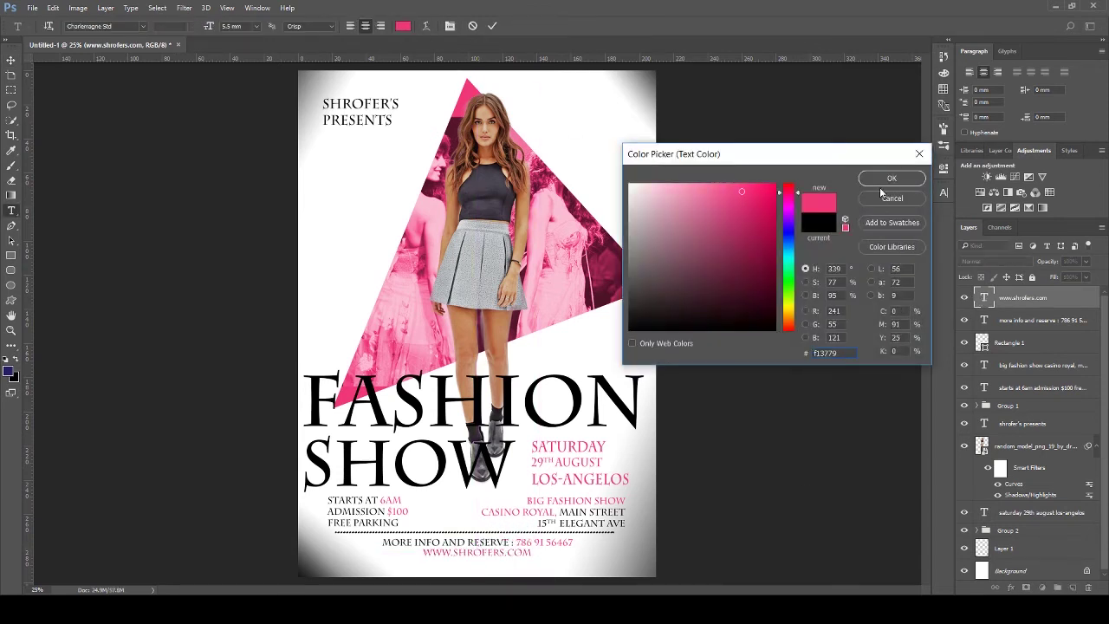
pyautogui.click(885, 178)
pyautogui.click(492, 25)
pyautogui.press('v')
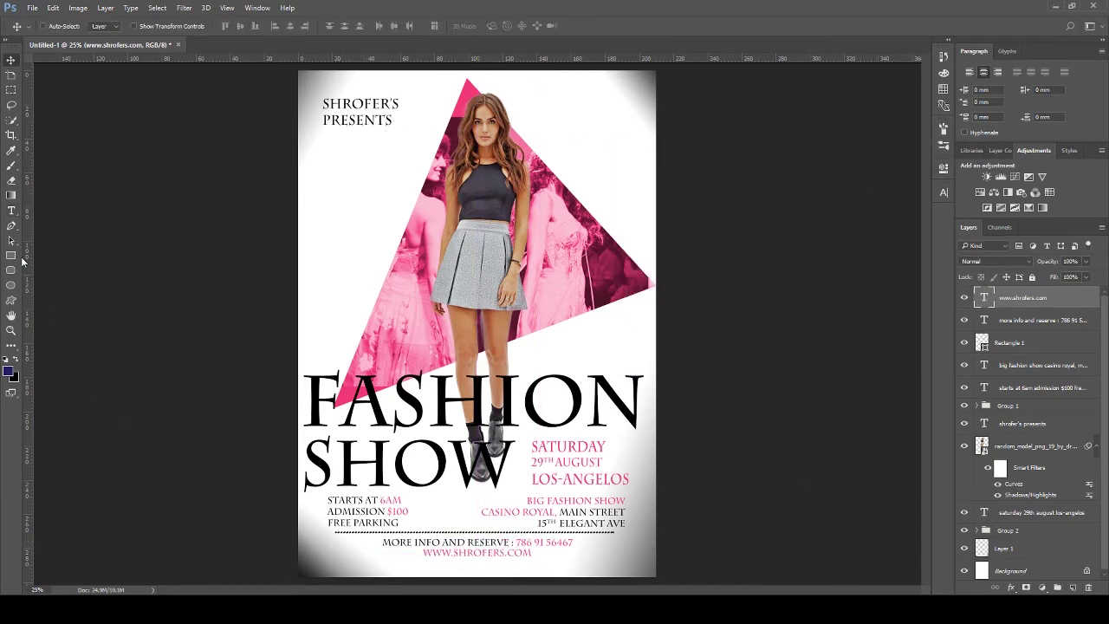
# Add a black 4 mm URL line at the bottom left of the poster
pyautogui.press('t')
pyautogui.click(342, 570)
pyautogui.write('www')
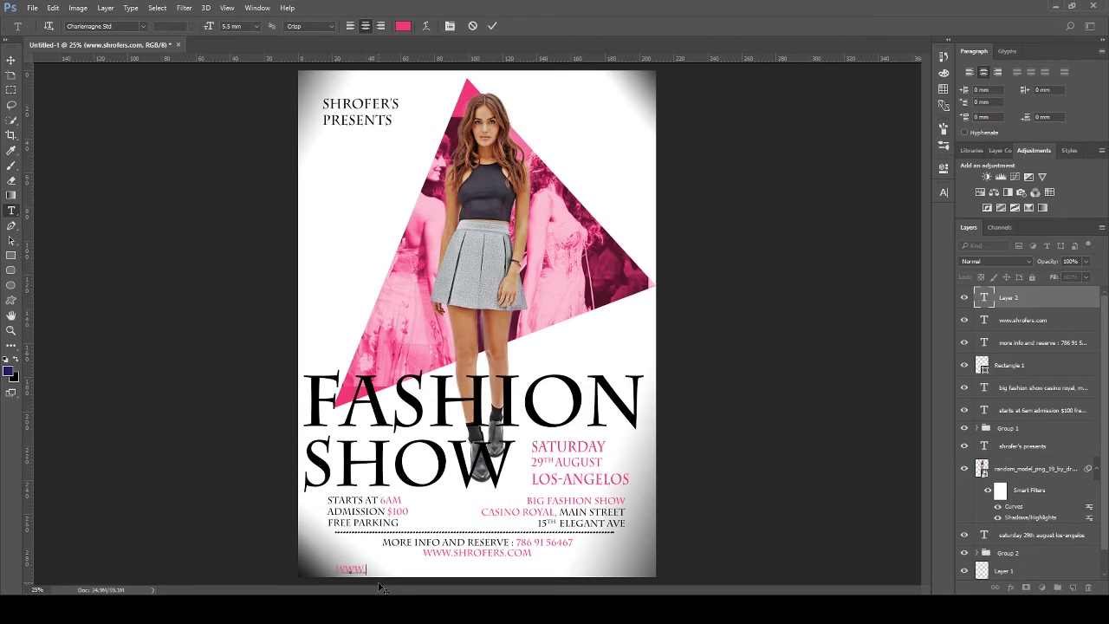
pyautogui.write('.com')
pyautogui.hotkey('ctrl', 'a')
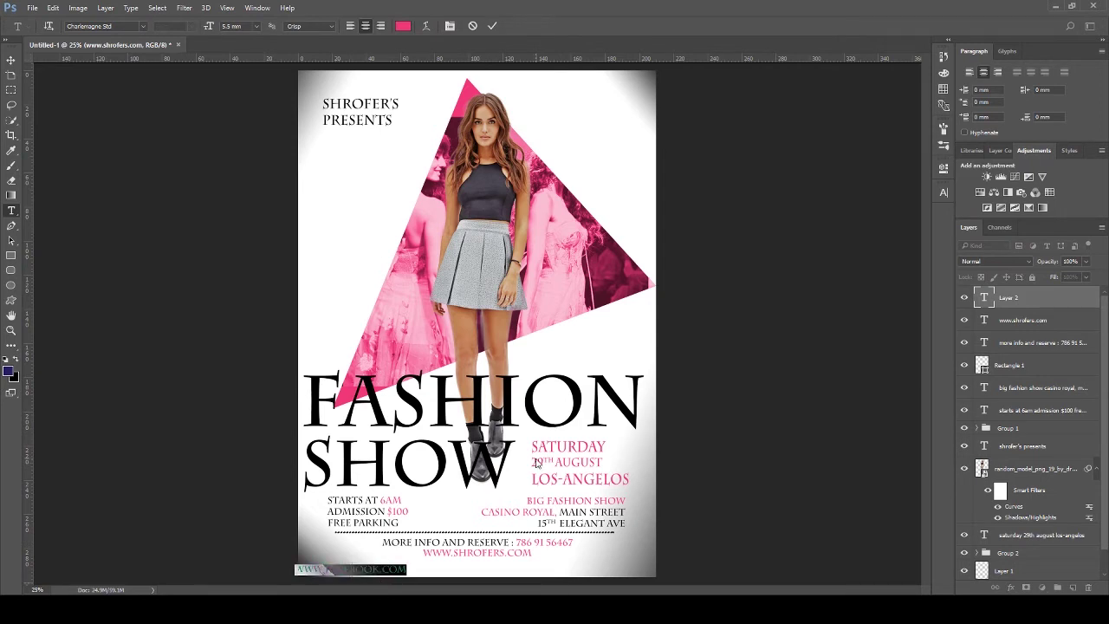
pyautogui.click(403, 26)
pyautogui.write('000000')
pyautogui.click(890, 178)
pyautogui.click(944, 192)
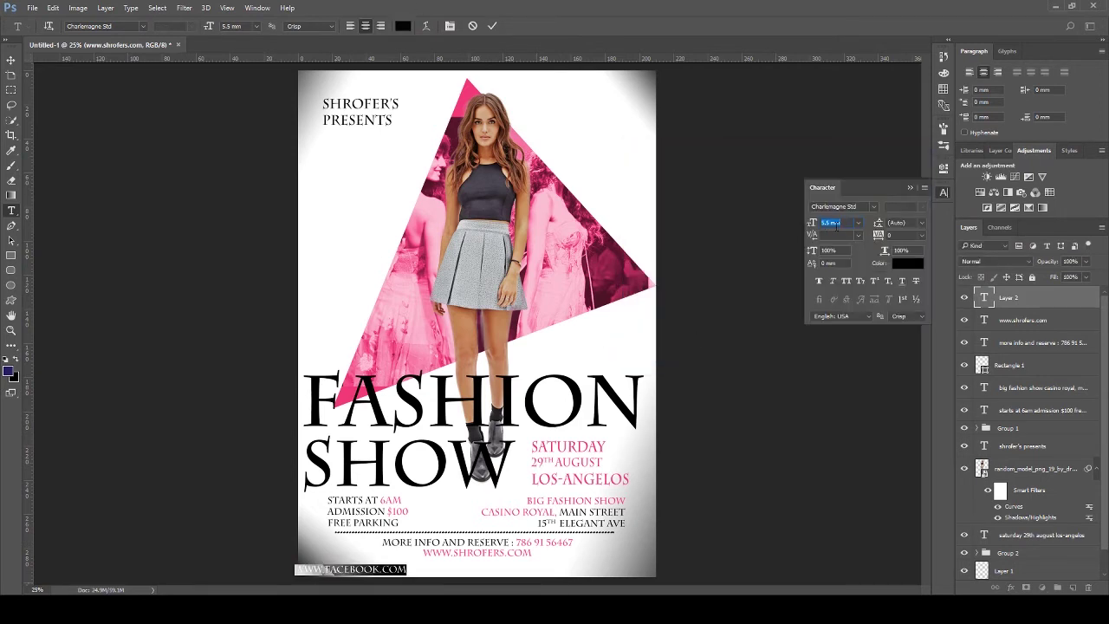
pyautogui.write('4')
pyautogui.hotkey('ctrl', 'Return')
pyautogui.click(397, 568)
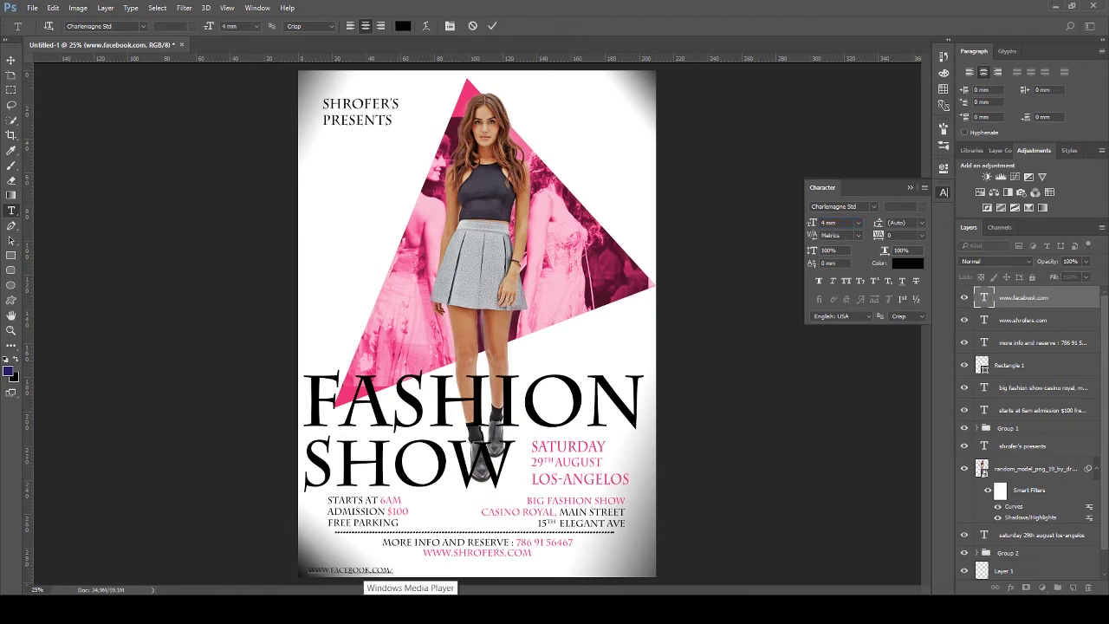
pyautogui.write('/shrofers')
pyautogui.hotkey('ctrl', 'Return')
pyautogui.moveTo(358, 564); pyautogui.dragTo(556, 564)
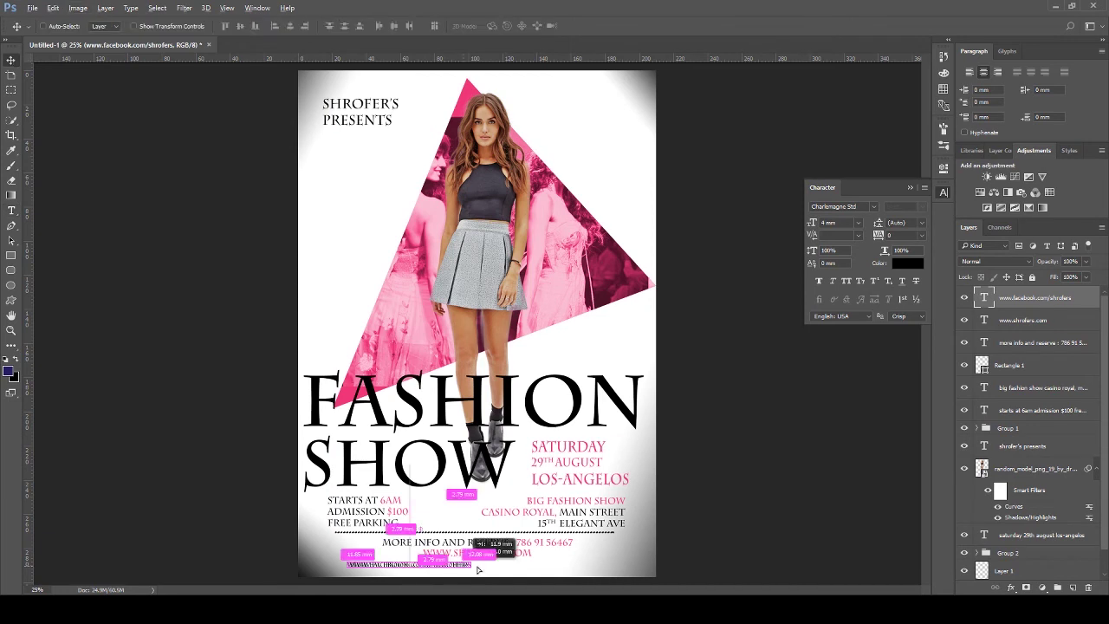
pyautogui.press('Return')
pyautogui.click(560, 565)
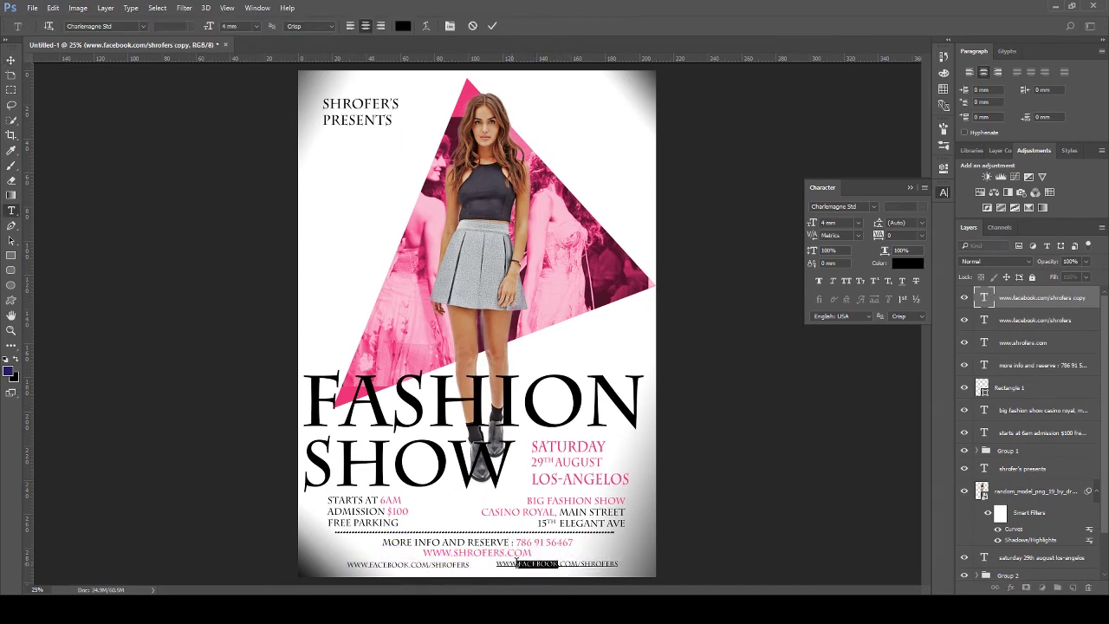
pyautogui.write('ins')
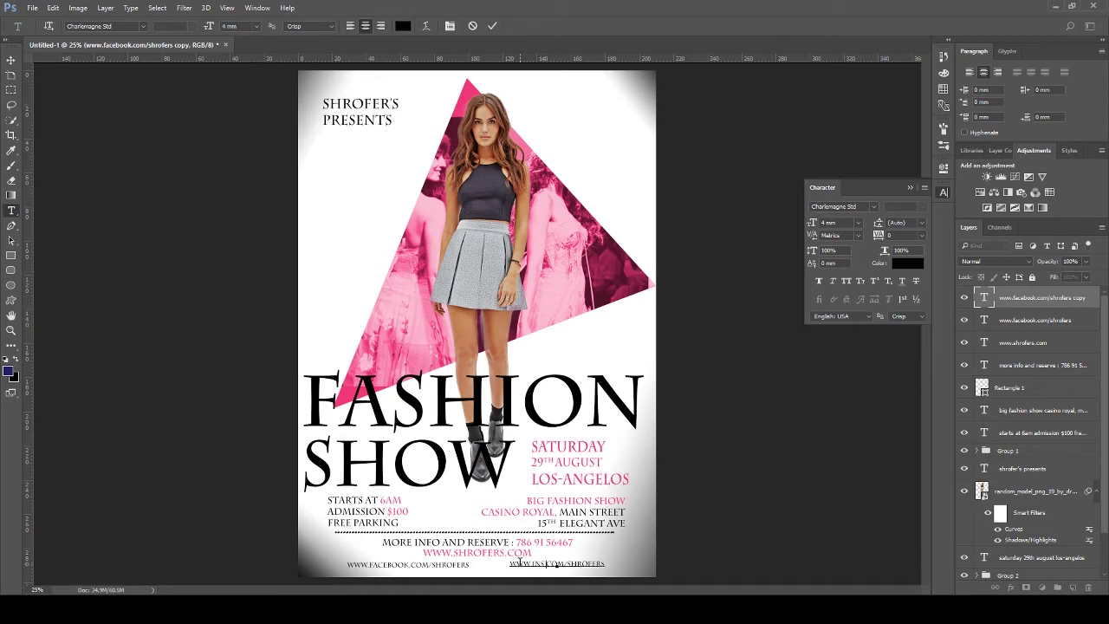
pyautogui.write('tagram')
pyautogui.click(492, 25)
pyautogui.press('v')
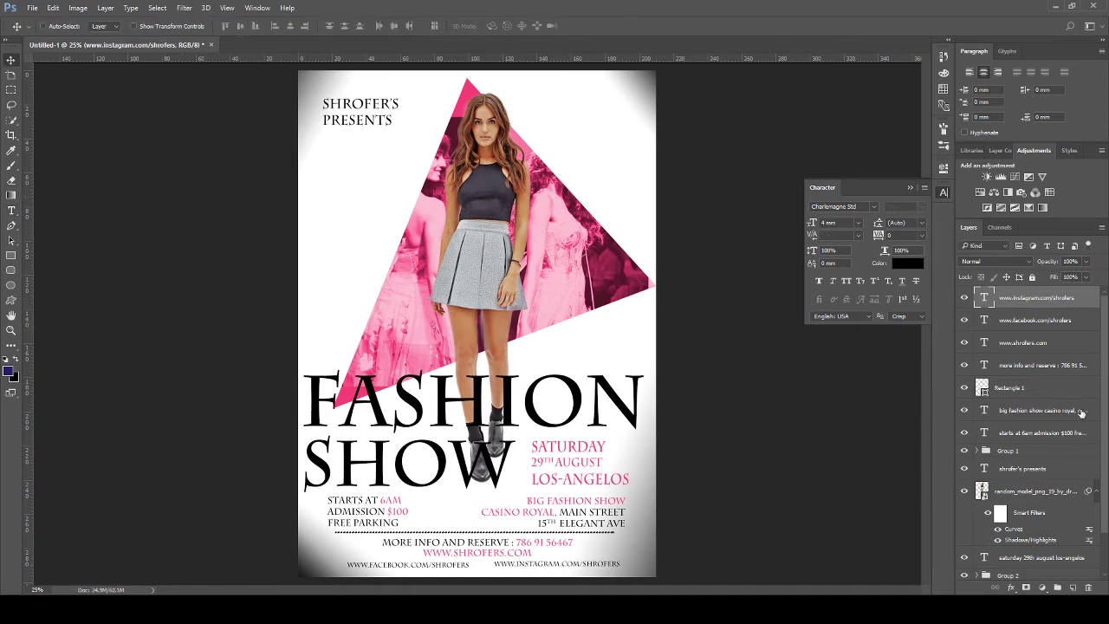
# Add a drop shadow to the FASHION SHOW title using pink sampled from the poster
pyautogui.keyDown('ctrl'); pyautogui.click(459, 407); pyautogui.keyUp('ctrl')
pyautogui.click(968, 449)
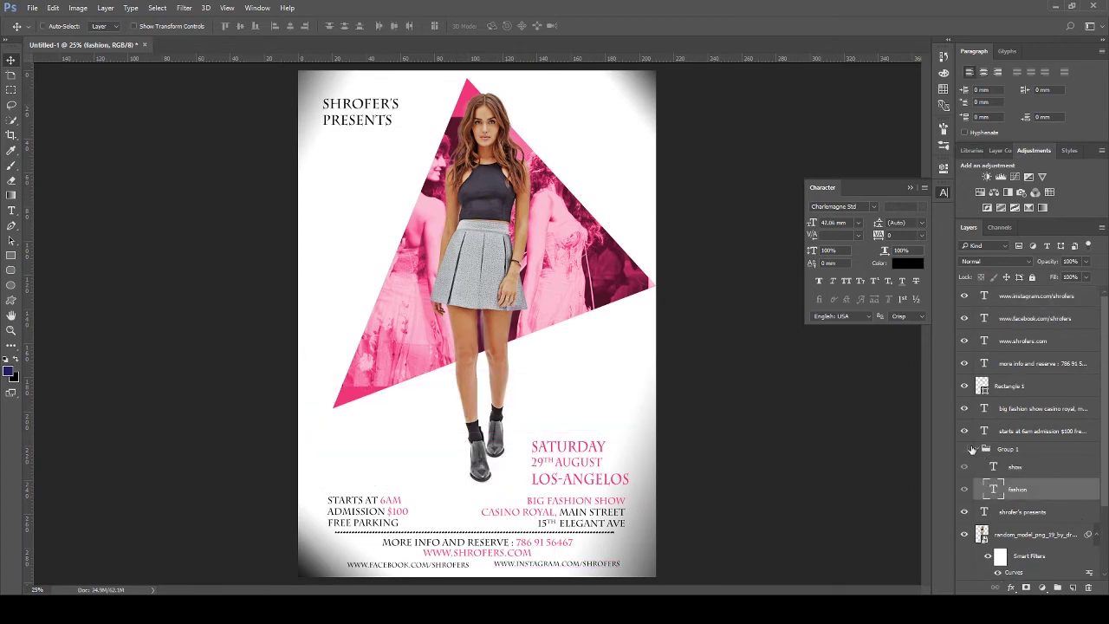
pyautogui.click(981, 452)
pyautogui.click(1011, 588)
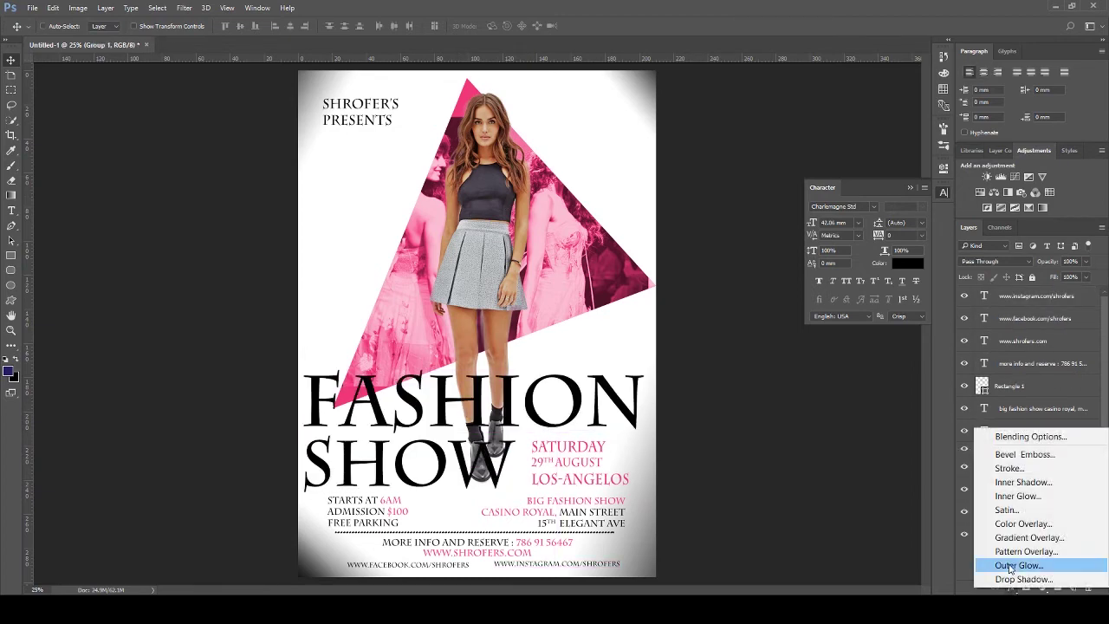
pyautogui.click(1018, 564)
pyautogui.click(737, 148)
pyautogui.click(528, 119)
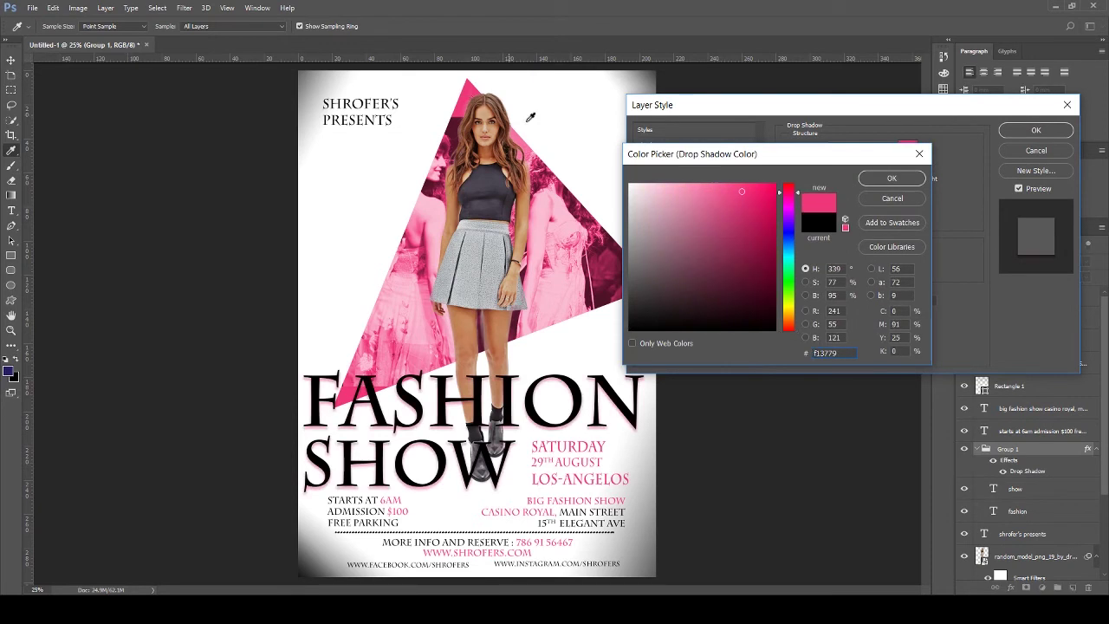
pyautogui.click(892, 179)
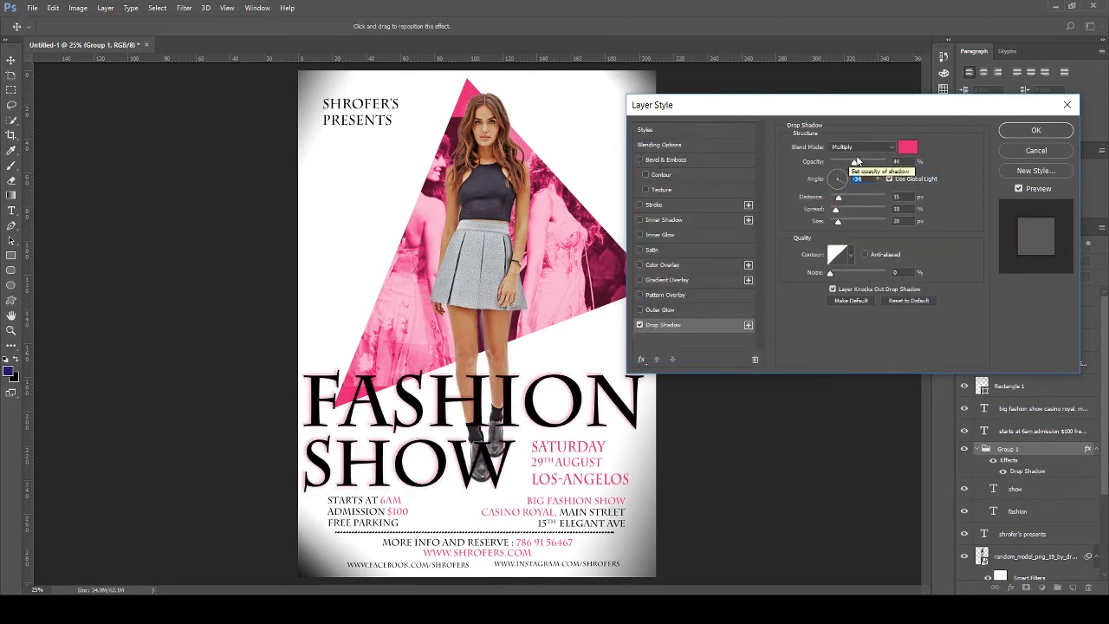
# Tune the shadow to about 64% opacity, spread 7, size 32 with a deeper pink
pyautogui.moveTo(871, 162); pyautogui.dragTo(867, 162)
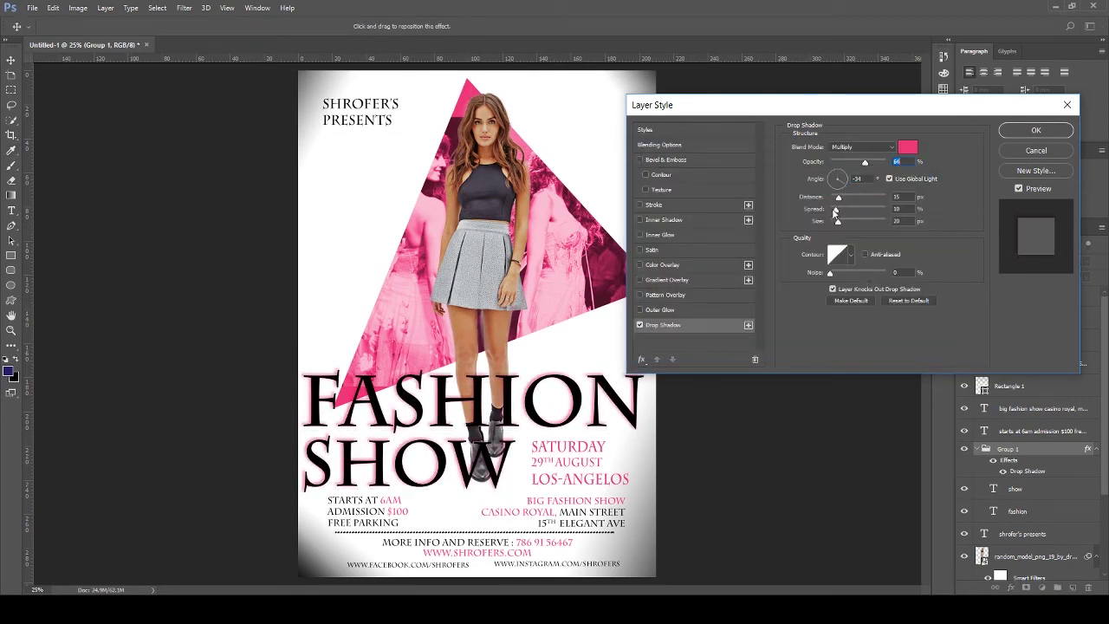
pyautogui.moveTo(837, 198); pyautogui.dragTo(842, 198)
pyautogui.click(907, 146)
pyautogui.click(550, 187)
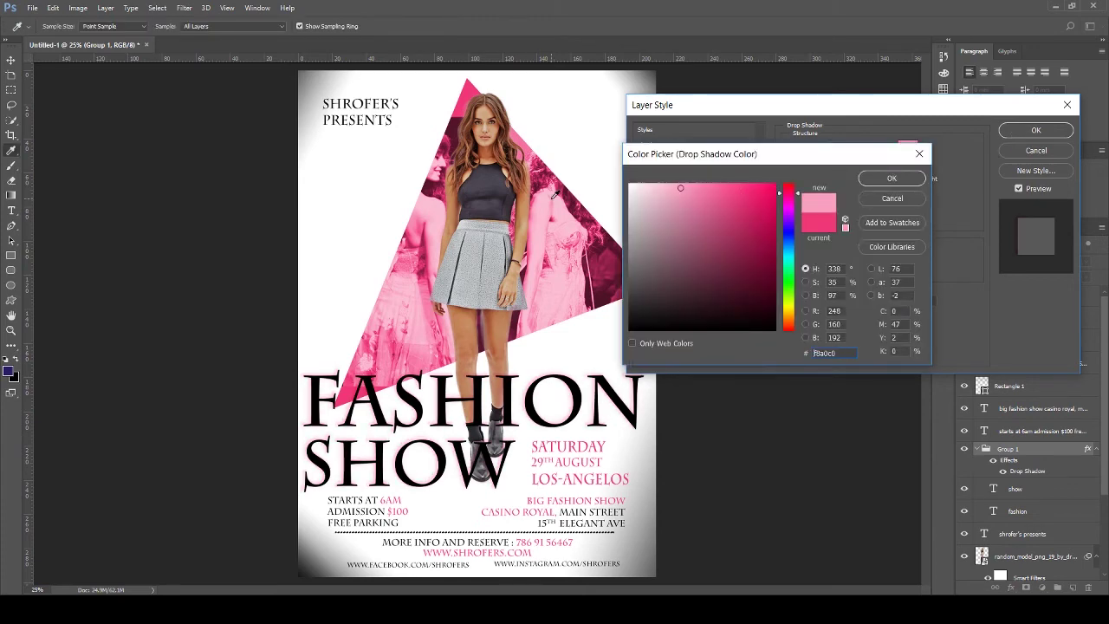
pyautogui.click(352, 386)
pyautogui.click(892, 178)
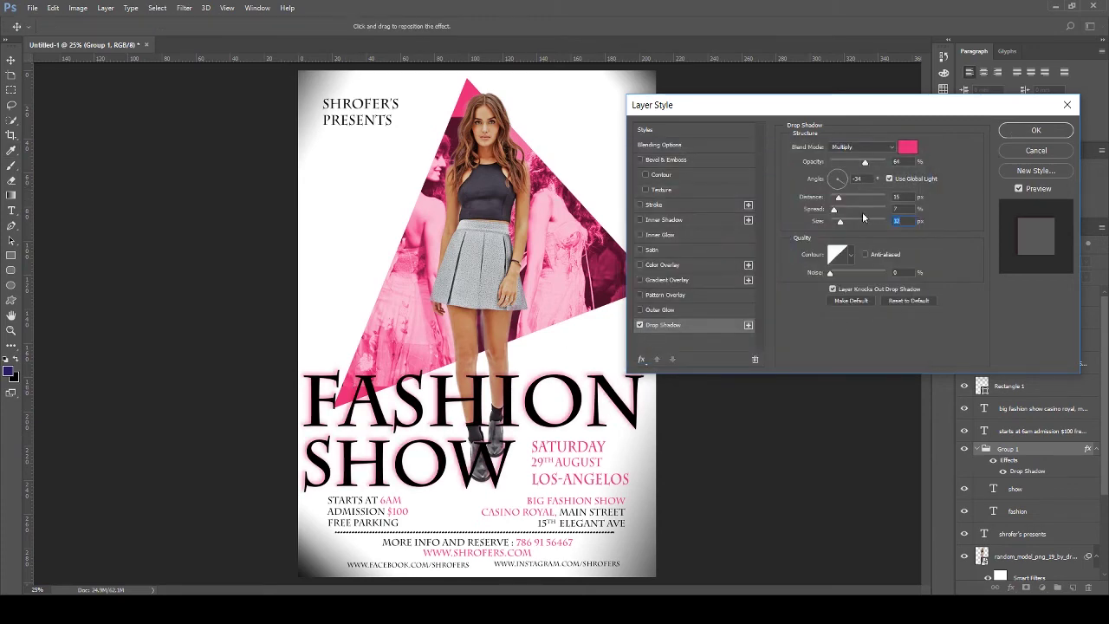
pyautogui.click(1035, 129)
pyautogui.scroll(-5, 1022, 433)
# Draw a thin pink horizontal bar across the triangle and move its layer above the details
pyautogui.click(11, 255)
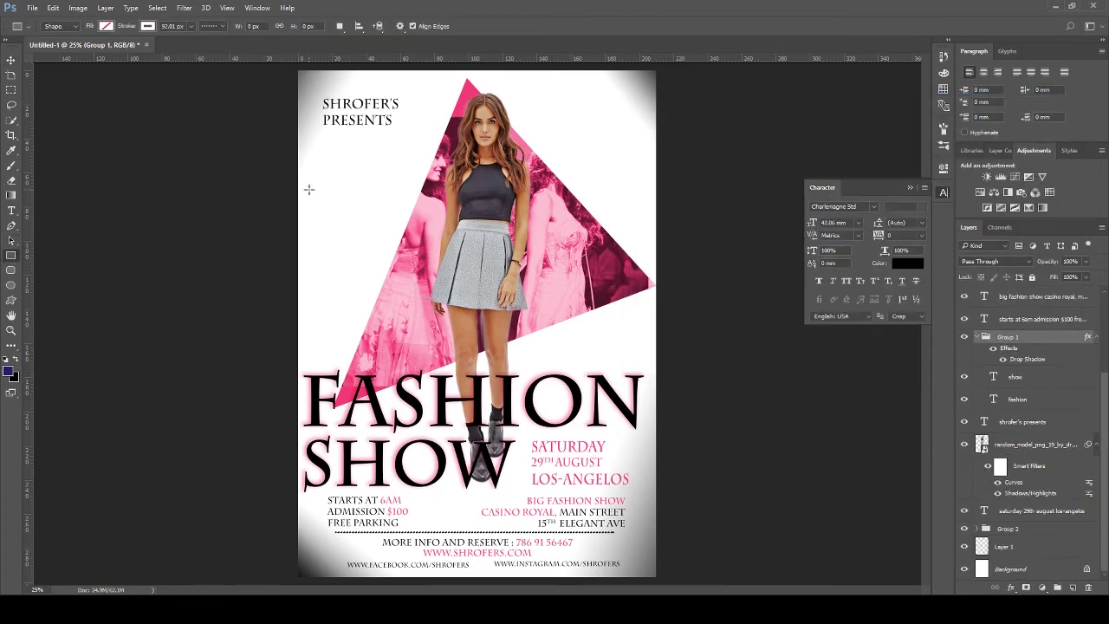
pyautogui.moveTo(311, 187); pyautogui.dragTo(641, 188)
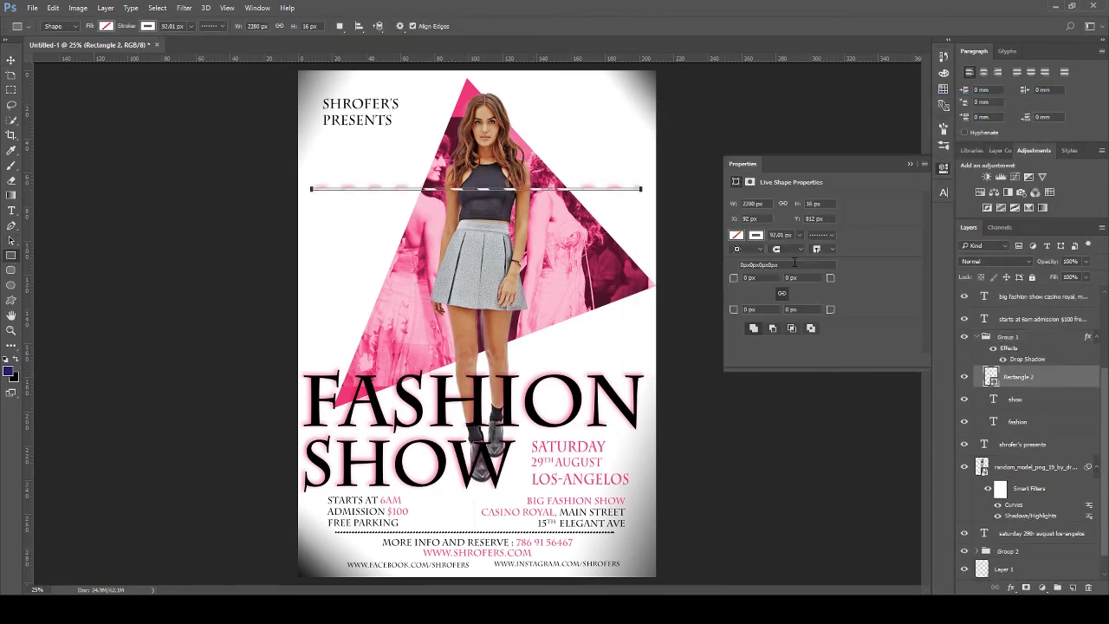
pyautogui.click(758, 239)
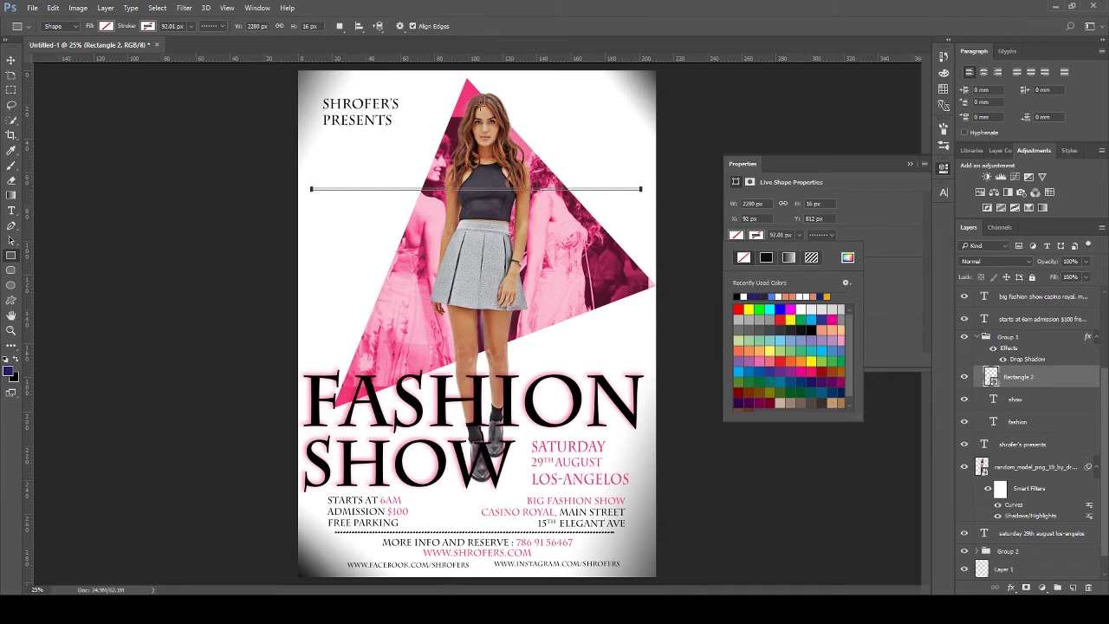
pyautogui.click(846, 252)
pyautogui.click(891, 178)
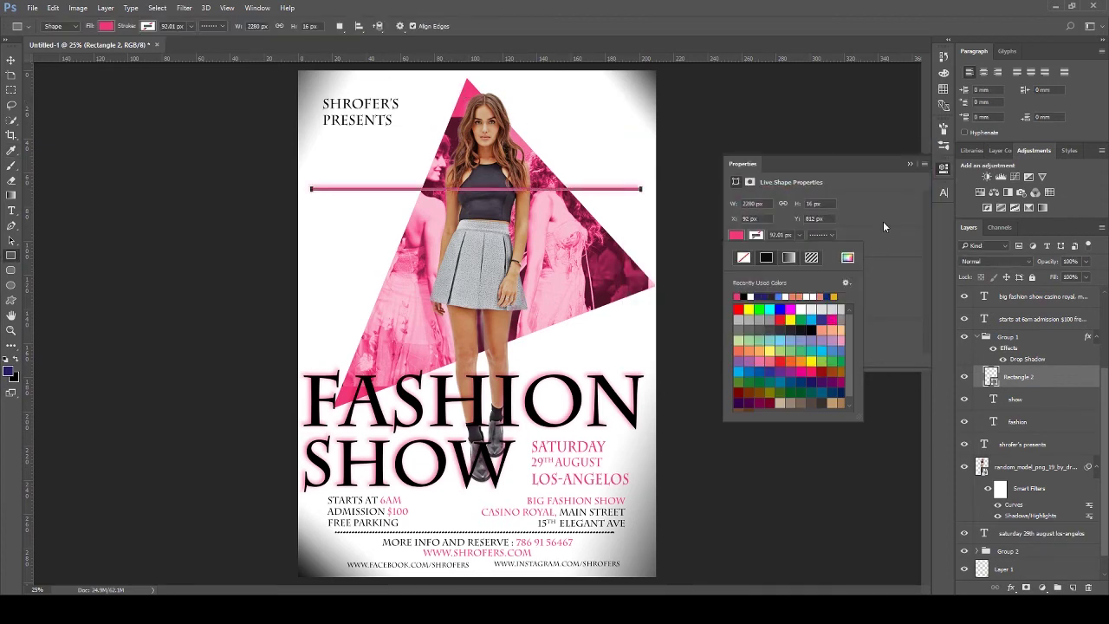
pyautogui.click(883, 223)
pyautogui.click(909, 163)
pyautogui.moveTo(1070, 378); pyautogui.dragTo(1083, 313)
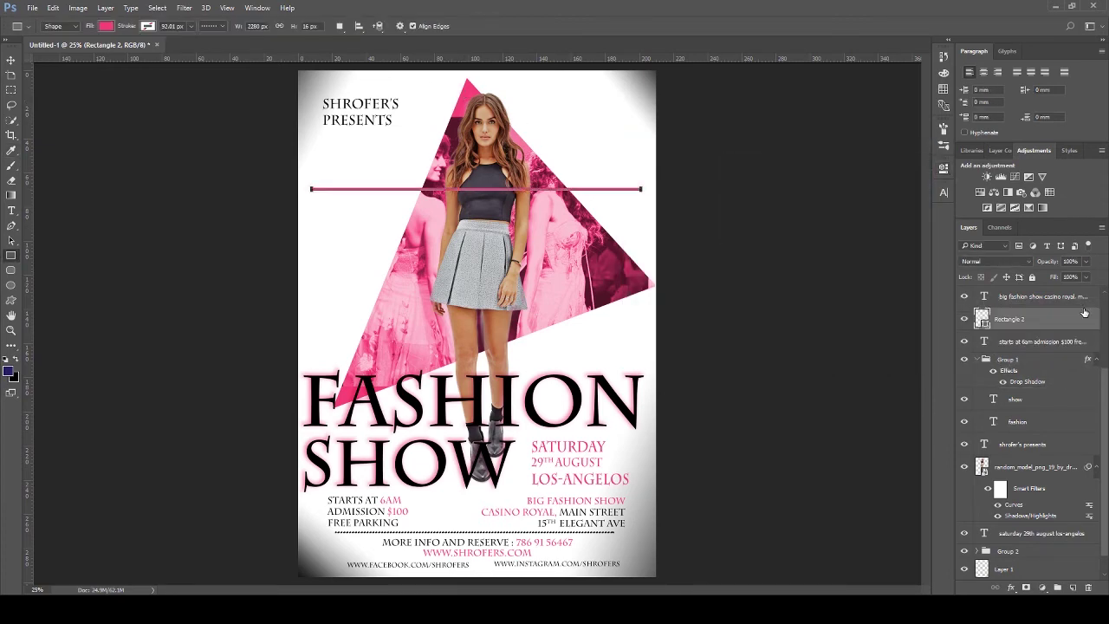
# Rotate the pink bar to about -18.6° and position it as a diagonal stripe
pyautogui.click(11, 60)
pyautogui.hotkey('ctrl', 't')
pyautogui.moveTo(677, 184); pyautogui.dragTo(752, 93)
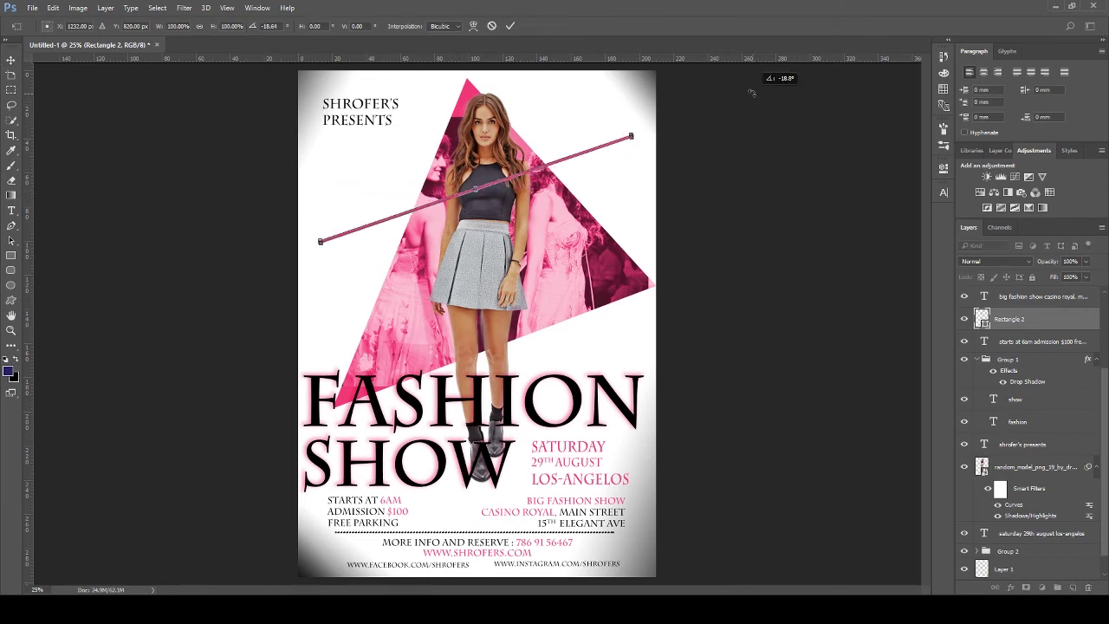
pyautogui.click(510, 26)
pyautogui.moveTo(576, 158); pyautogui.dragTo(560, 126)
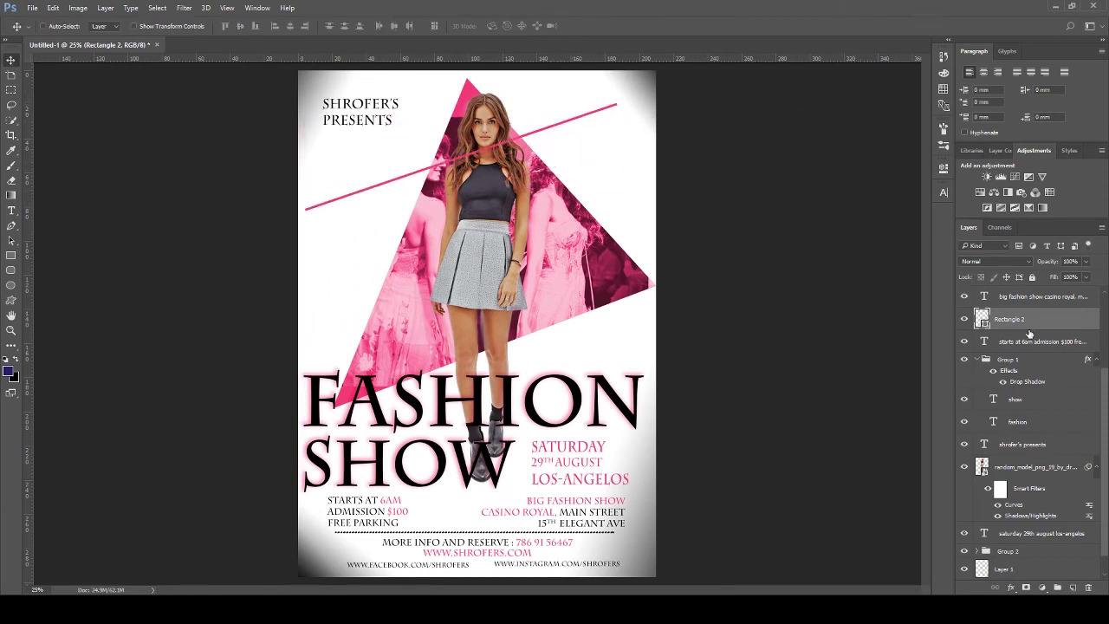
pyautogui.moveTo(1029, 334); pyautogui.dragTo(1009, 519)
pyautogui.moveTo(570, 125)
pyautogui.mouseDown()
pyautogui.moveTo(614, 126)
pyautogui.moveTo(567, 165)
pyautogui.moveTo(607, 165)
pyautogui.moveTo(606, 148)
pyautogui.moveTo(614, 154)
pyautogui.moveTo(645, 119)
pyautogui.mouseUp()
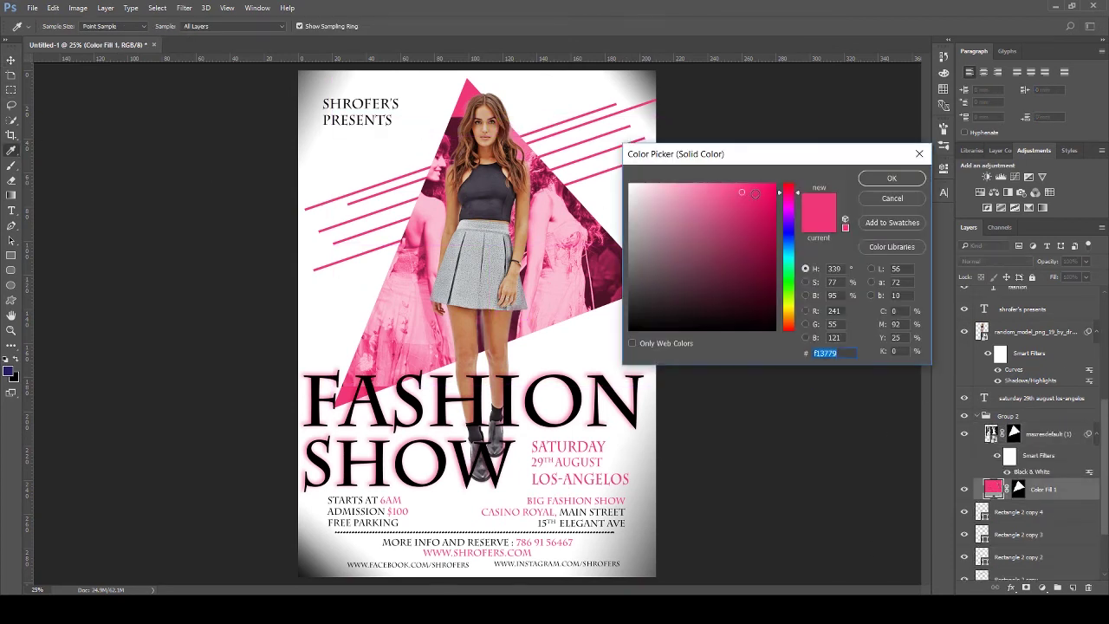
# Lighten Color Fill 1's pink, then blend the maxresdefault photo in Lighten mode at about 93% opacity
pyautogui.moveTo(755, 194)
pyautogui.mouseDown()
pyautogui.moveTo(701, 191)
pyautogui.moveTo(715, 187)
pyautogui.mouseUp()
pyautogui.click(891, 178)
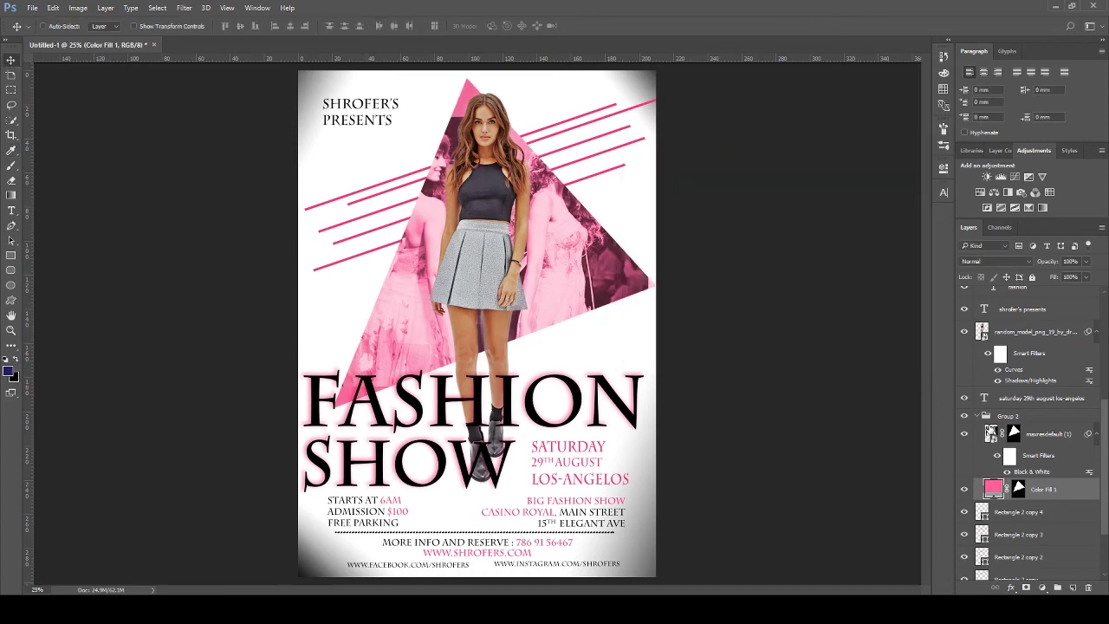
pyautogui.click(1043, 433)
pyautogui.scroll(-1, 996, 261)
pyautogui.scroll(-1, 996, 261)
pyautogui.scroll(-1, 996, 261)
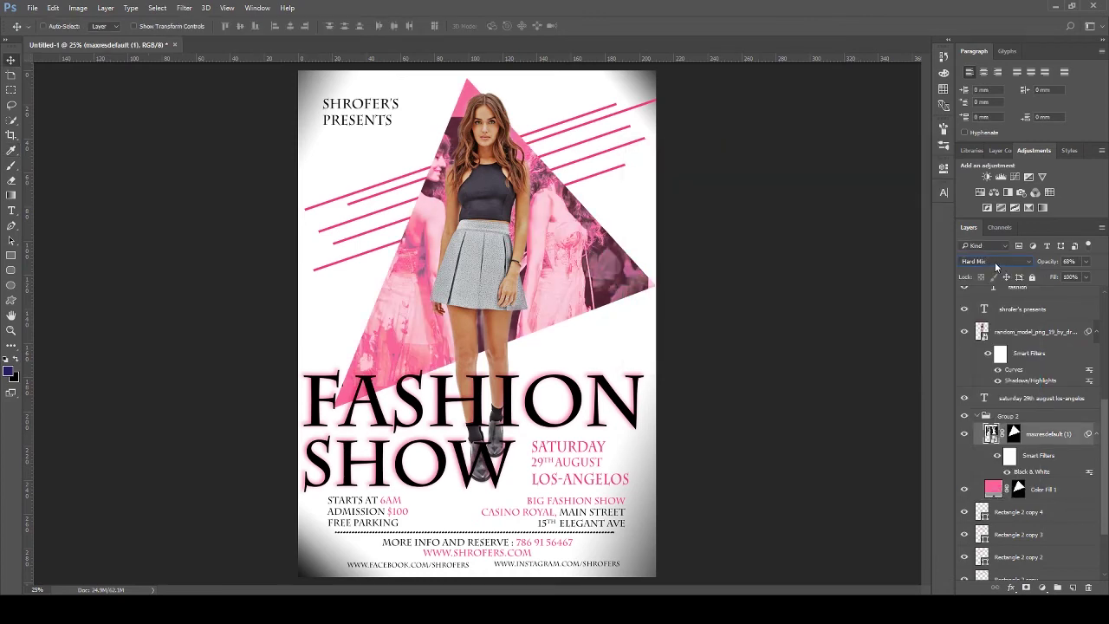
pyautogui.scroll(-3, 994, 261)
pyautogui.scroll(-3, 995, 262)
pyautogui.scroll(-2, 994, 261)
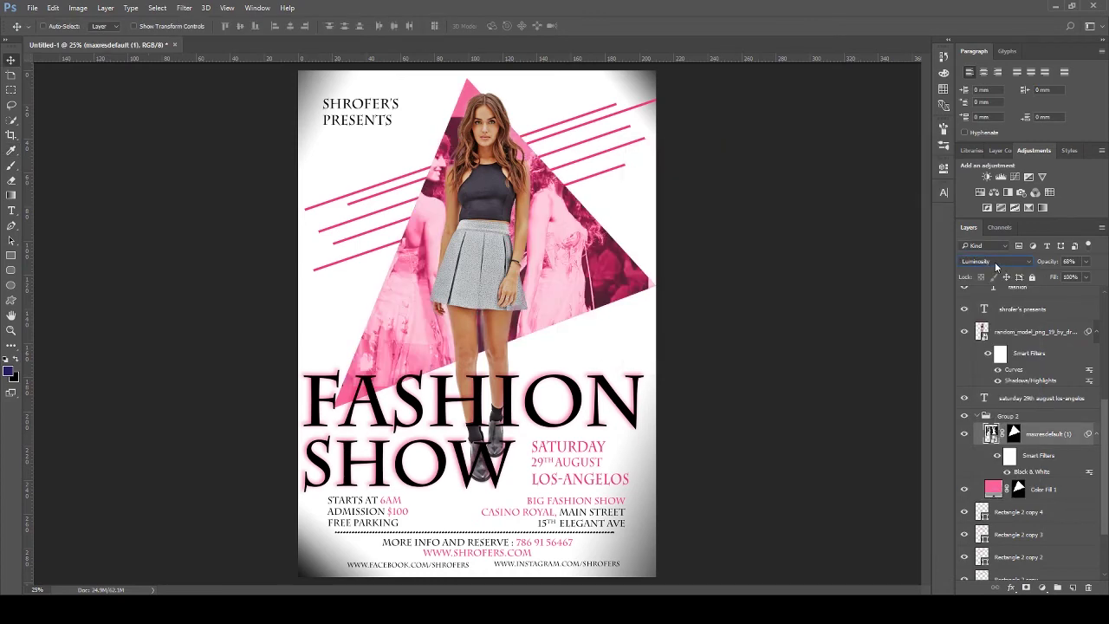
pyautogui.scroll(3, 994, 267)
pyautogui.scroll(3, 995, 267)
pyautogui.scroll(3, 995, 267)
pyautogui.scroll(4, 995, 267)
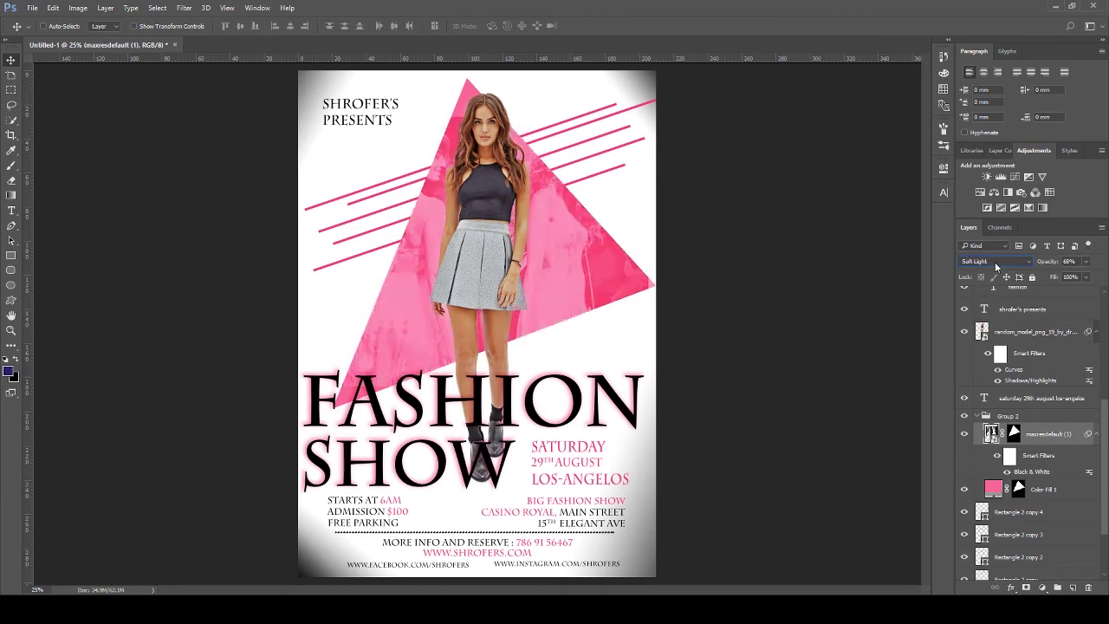
pyautogui.scroll(2, 996, 266)
pyautogui.scroll(2, 997, 266)
pyautogui.scroll(2, 996, 266)
pyautogui.scroll(1, 996, 266)
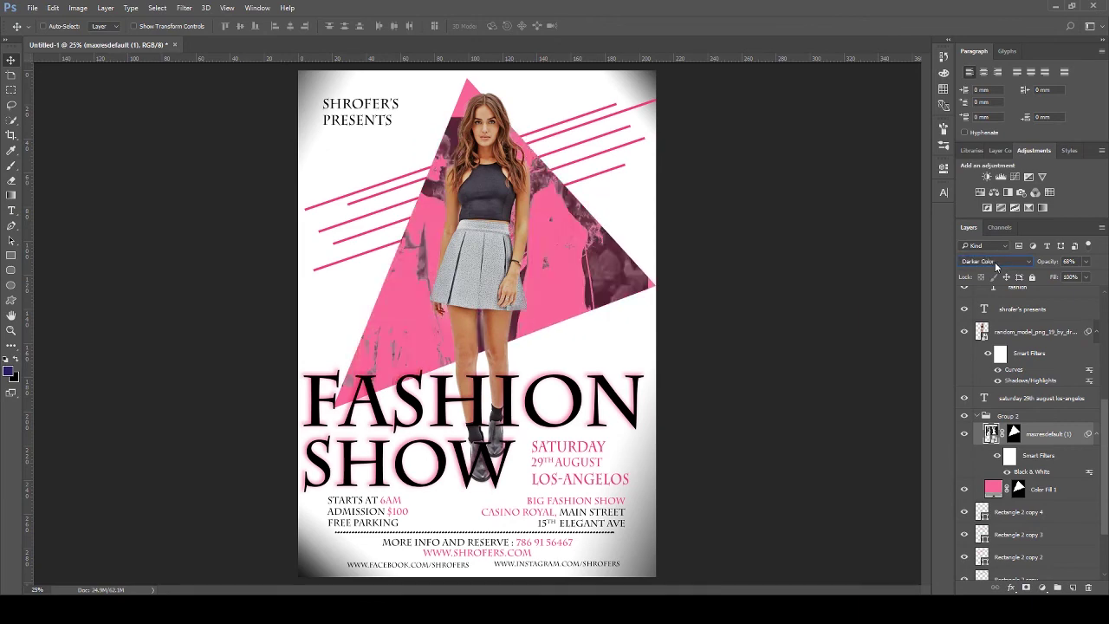
pyautogui.scroll(-1, 997, 266)
pyautogui.scroll(-2, 997, 266)
pyautogui.scroll(2, 996, 266)
pyautogui.scroll(1, 996, 266)
pyautogui.scroll(-1, 996, 266)
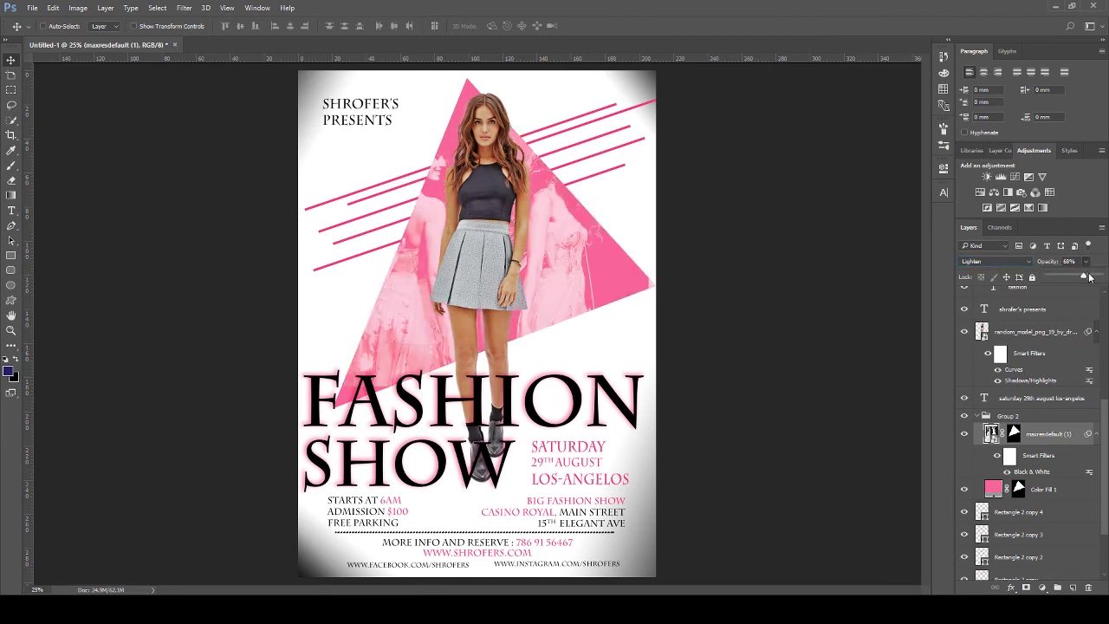
pyautogui.moveTo(1085, 260); pyautogui.dragTo(1097, 277)
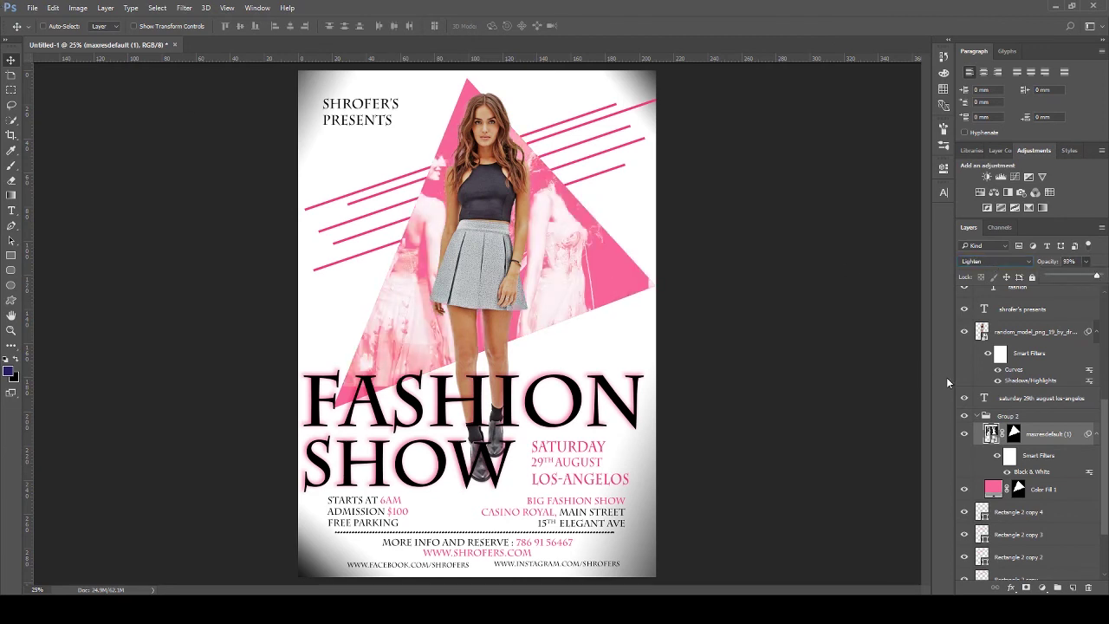
# Rotate the pink triangle's mask slightly
pyautogui.click(1019, 489)
pyautogui.hotkey('ctrl', 't')
pyautogui.moveTo(664, 412); pyautogui.dragTo(660, 426)
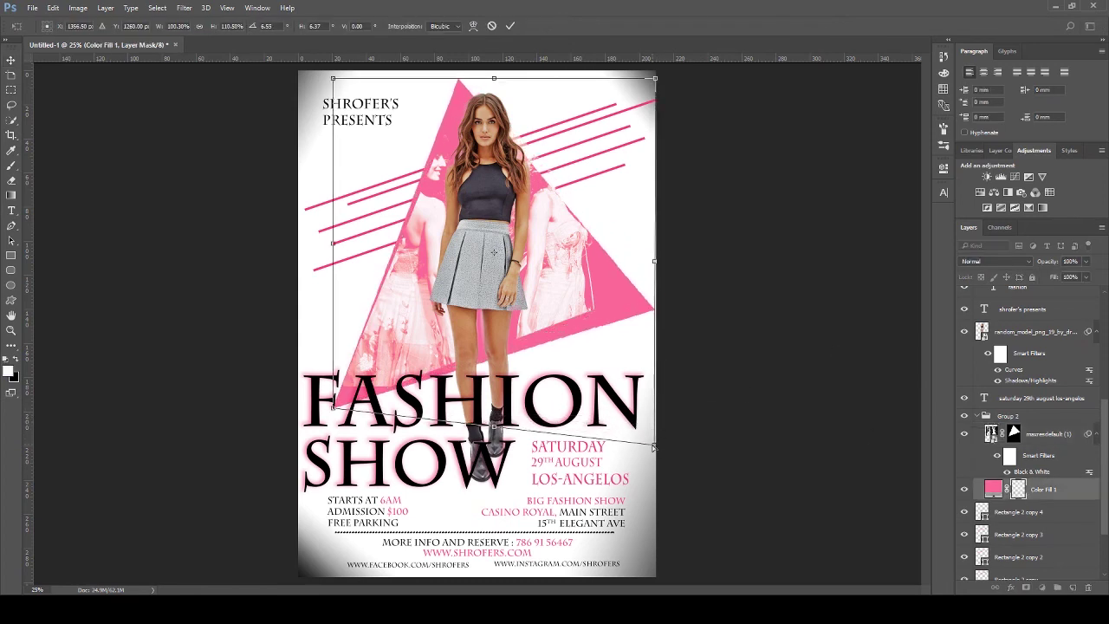
pyautogui.click(510, 26)
# Scale the runway photo inside the triangle up to about 133%
pyautogui.click(1013, 433)
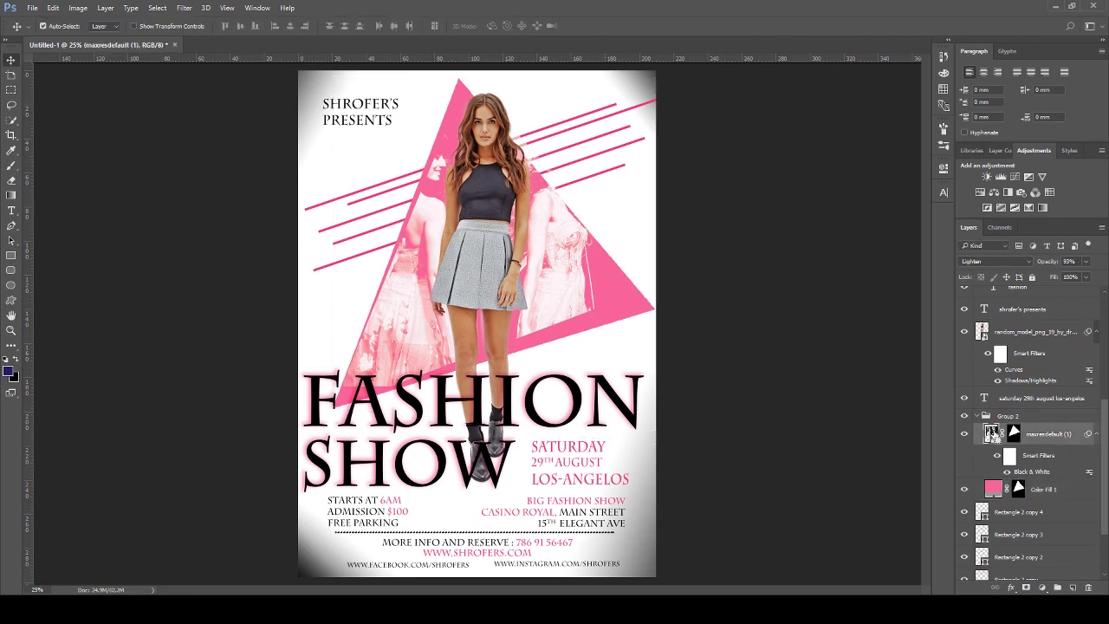
pyautogui.hotkey('ctrl', 't')
pyautogui.press('Return')
pyautogui.moveTo(812, 433)
pyautogui.mouseDown()
pyautogui.moveTo(826, 431)
pyautogui.moveTo(779, 407)
pyautogui.moveTo(847, 375)
pyautogui.mouseUp()
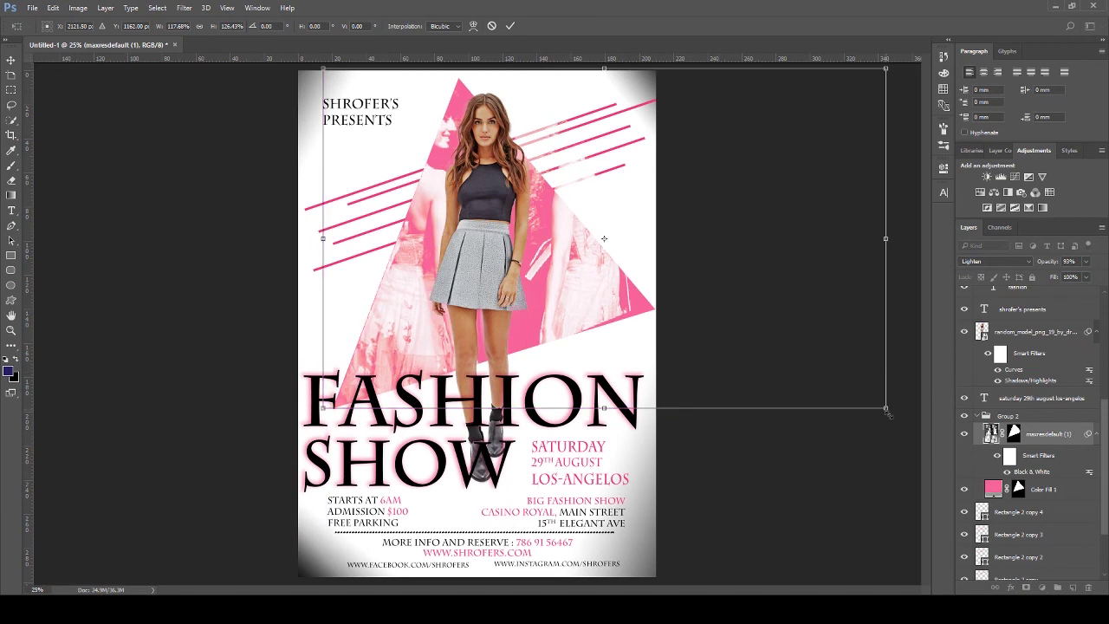
pyautogui.moveTo(890, 407); pyautogui.dragTo(900, 424)
pyautogui.click(510, 26)
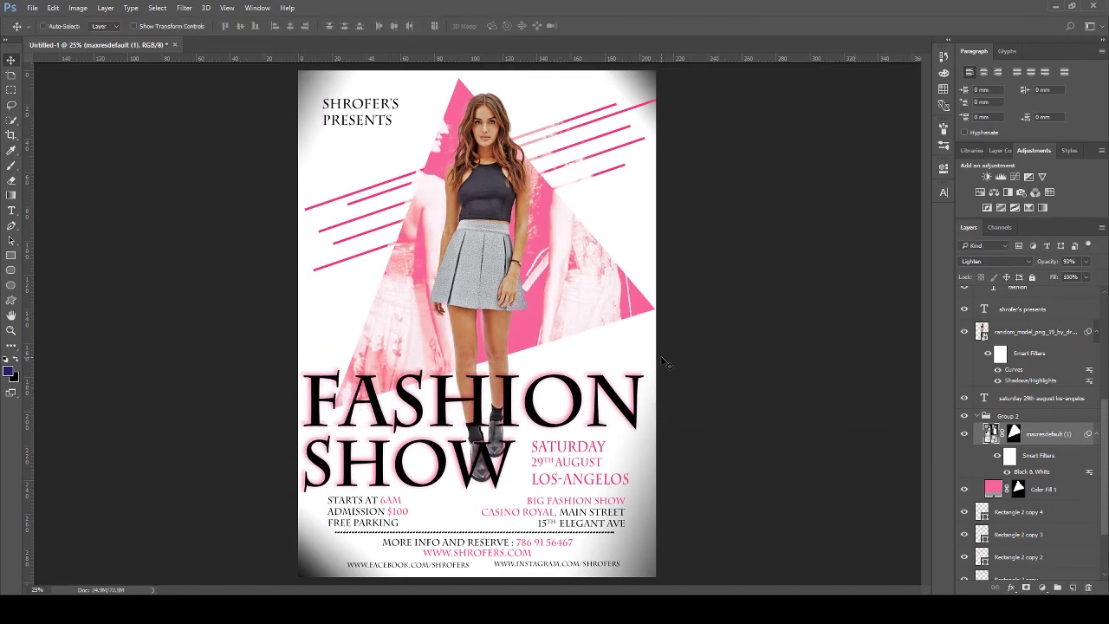
# Darken the poster's top-left and bottom-right corners with gradients on Layer 1
pyautogui.scroll(-2, 1042, 530)
pyautogui.click(1031, 547)
pyautogui.press('g')
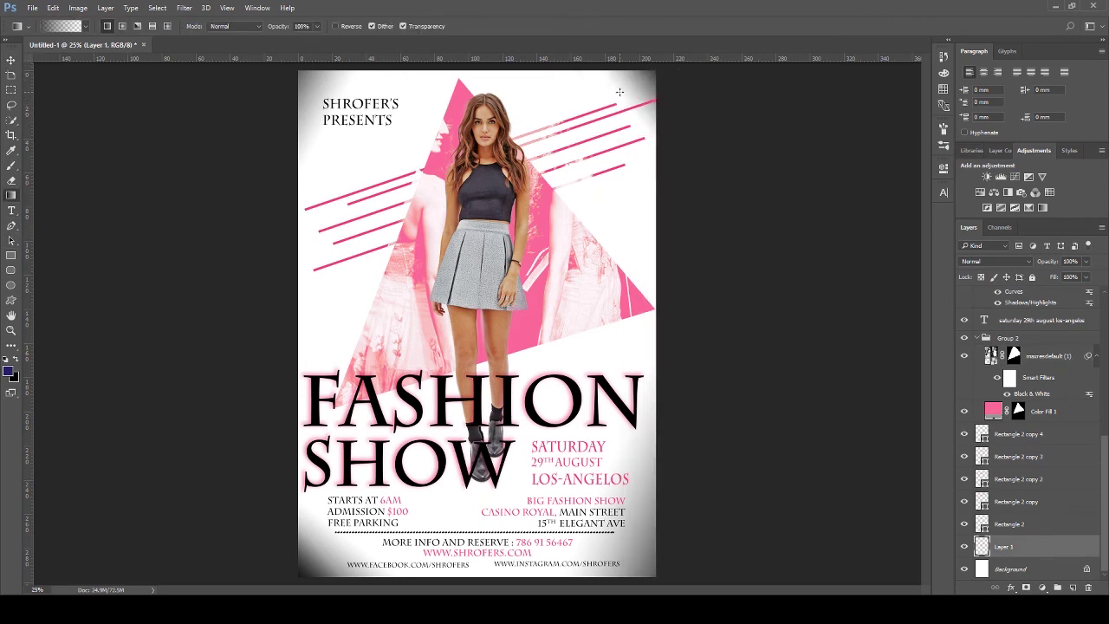
pyautogui.moveTo(225, 79); pyautogui.dragTo(330, 131)
pyautogui.moveTo(275, 572); pyautogui.dragTo(362, 509)
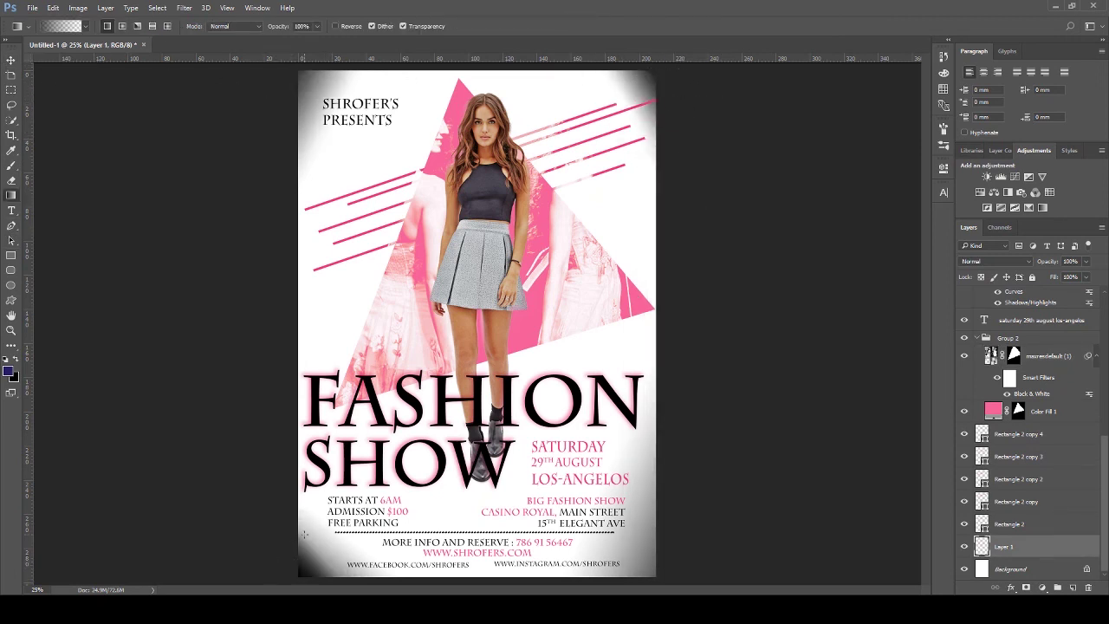
pyautogui.moveTo(709, 569)
pyautogui.mouseDown()
pyautogui.moveTo(666, 539)
pyautogui.moveTo(690, 539)
pyautogui.mouseUp()
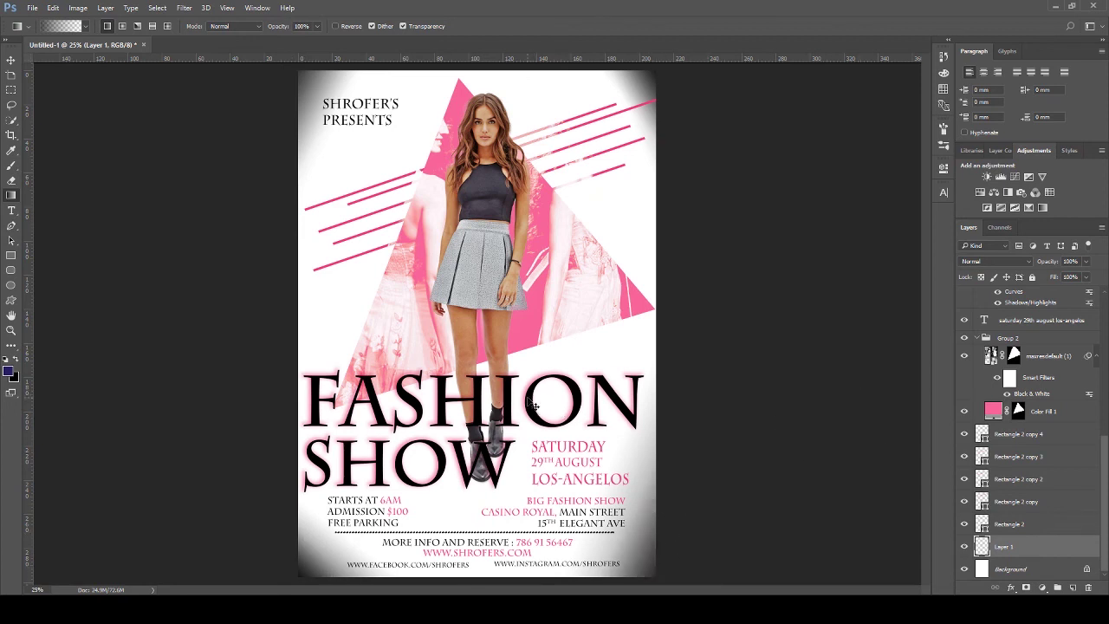
# Recolour the FASHION and SHOW words dark grey, then save the poster as 'yt 8'
pyautogui.click(11, 59)
pyautogui.keyDown('ctrl'); pyautogui.click(472, 401); pyautogui.keyUp('ctrl')
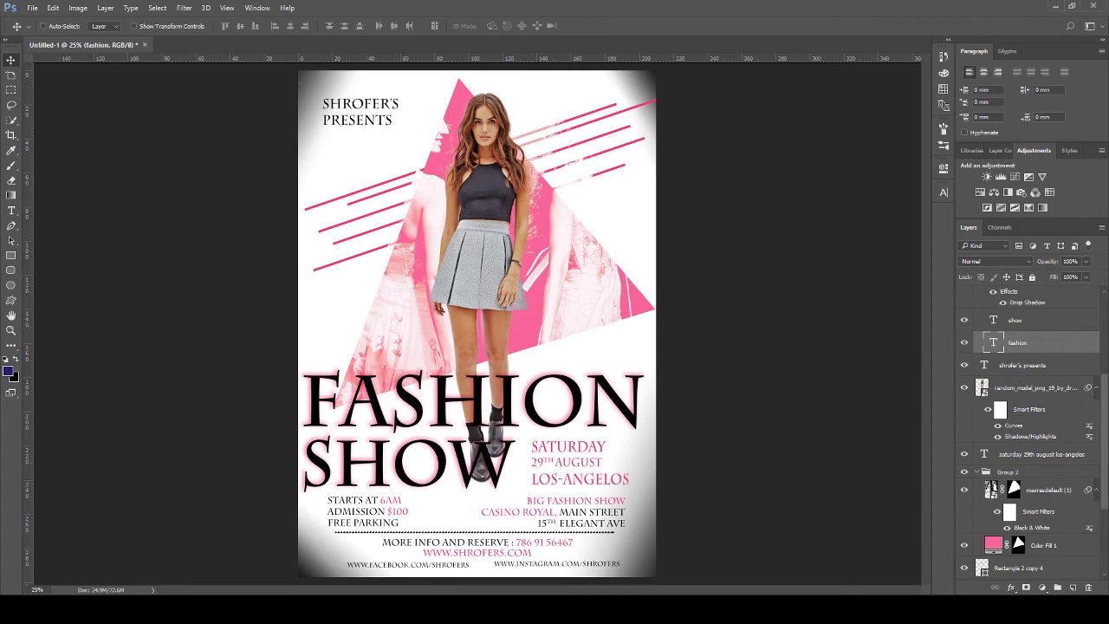
pyautogui.doubleClick(994, 342)
pyautogui.click(403, 26)
pyautogui.moveTo(641, 287); pyautogui.dragTo(637, 281)
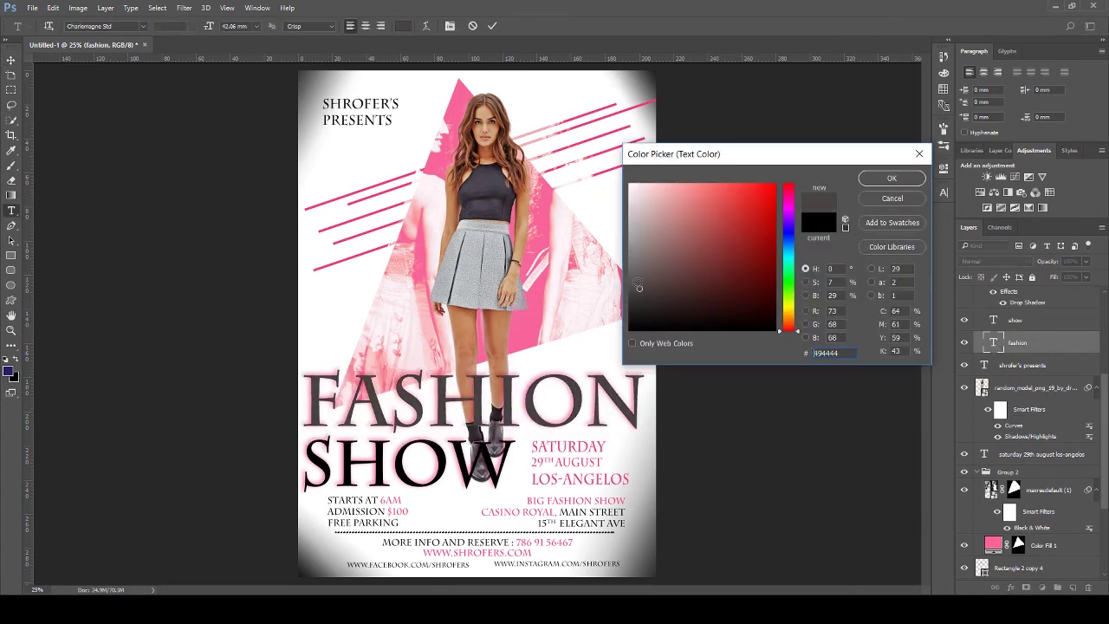
pyautogui.click(877, 180)
pyautogui.doubleClick(993, 321)
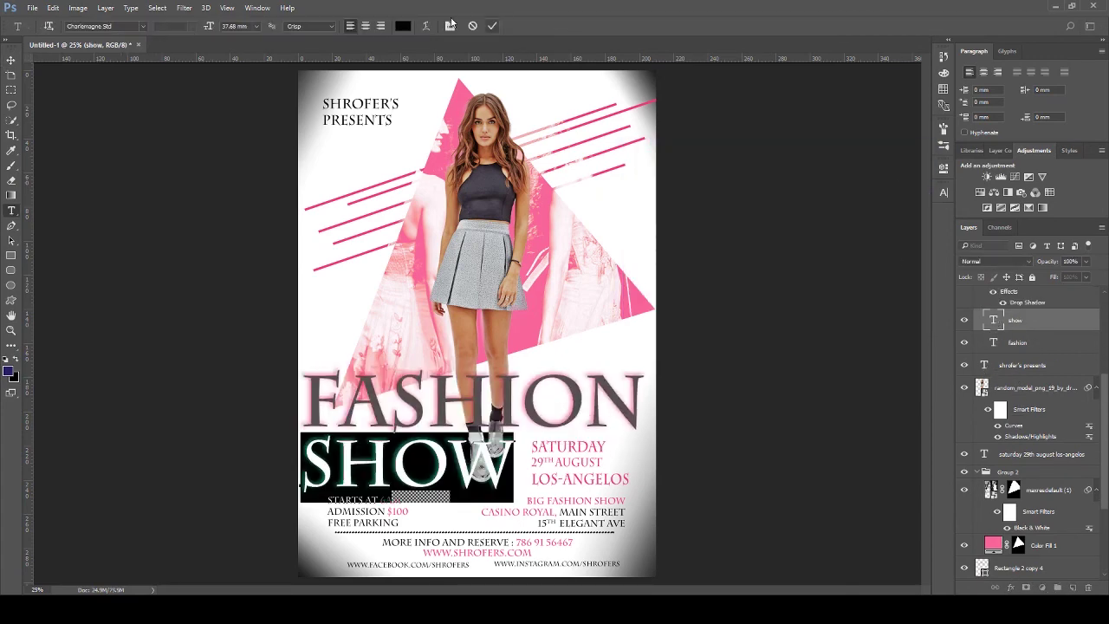
pyautogui.click(403, 25)
pyautogui.click(639, 281)
pyautogui.click(883, 180)
pyautogui.click(11, 60)
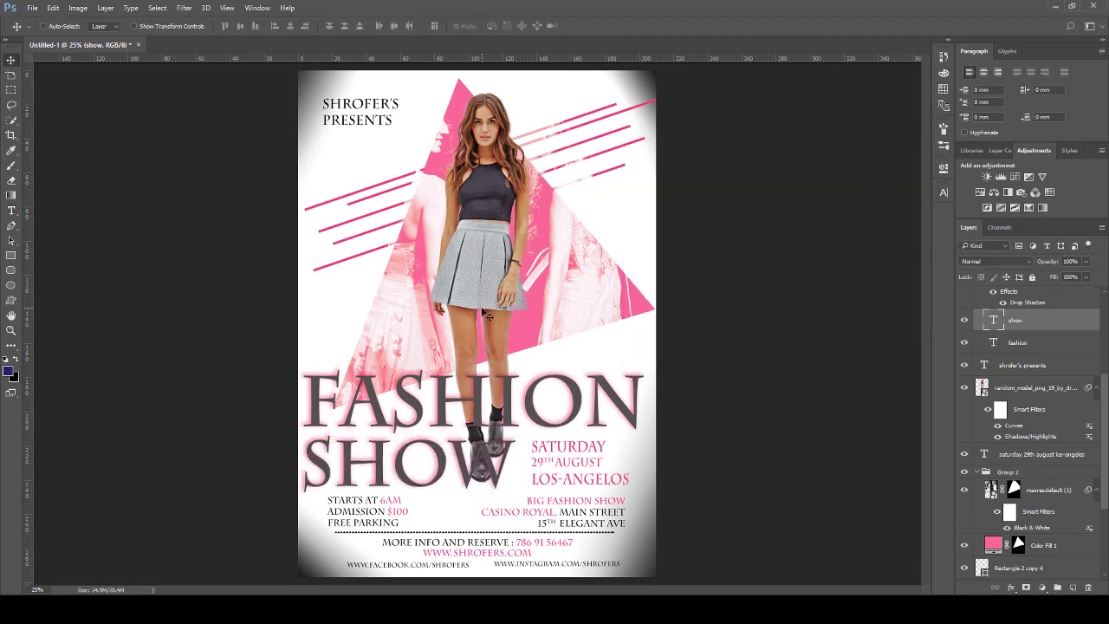
pyautogui.hotkey('ctrl', 'shift', 's')
pyautogui.write('yt 8n')
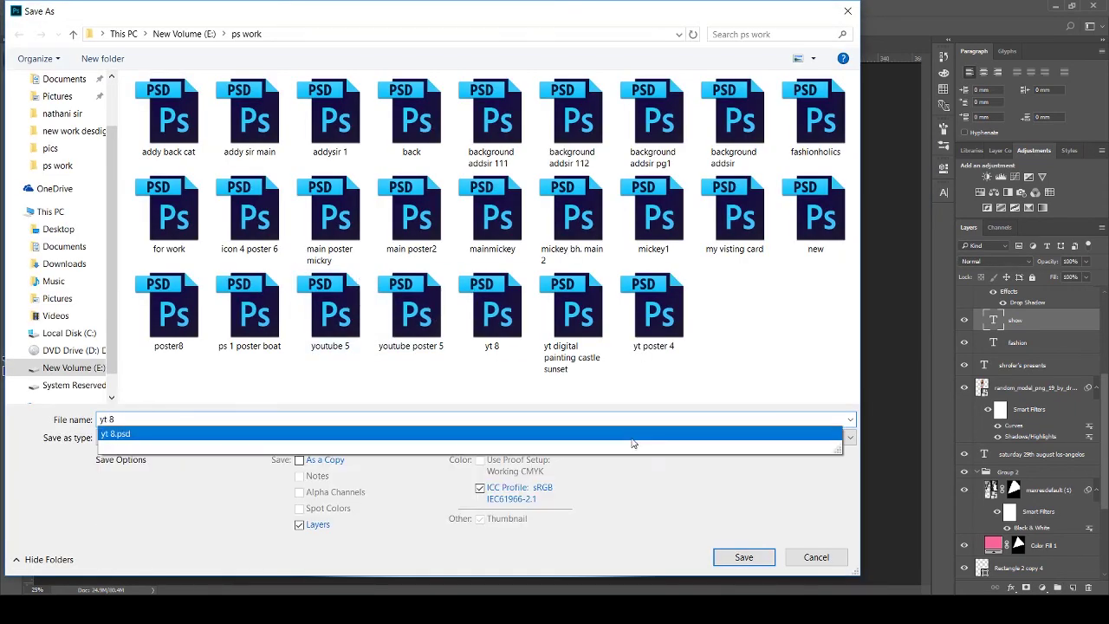